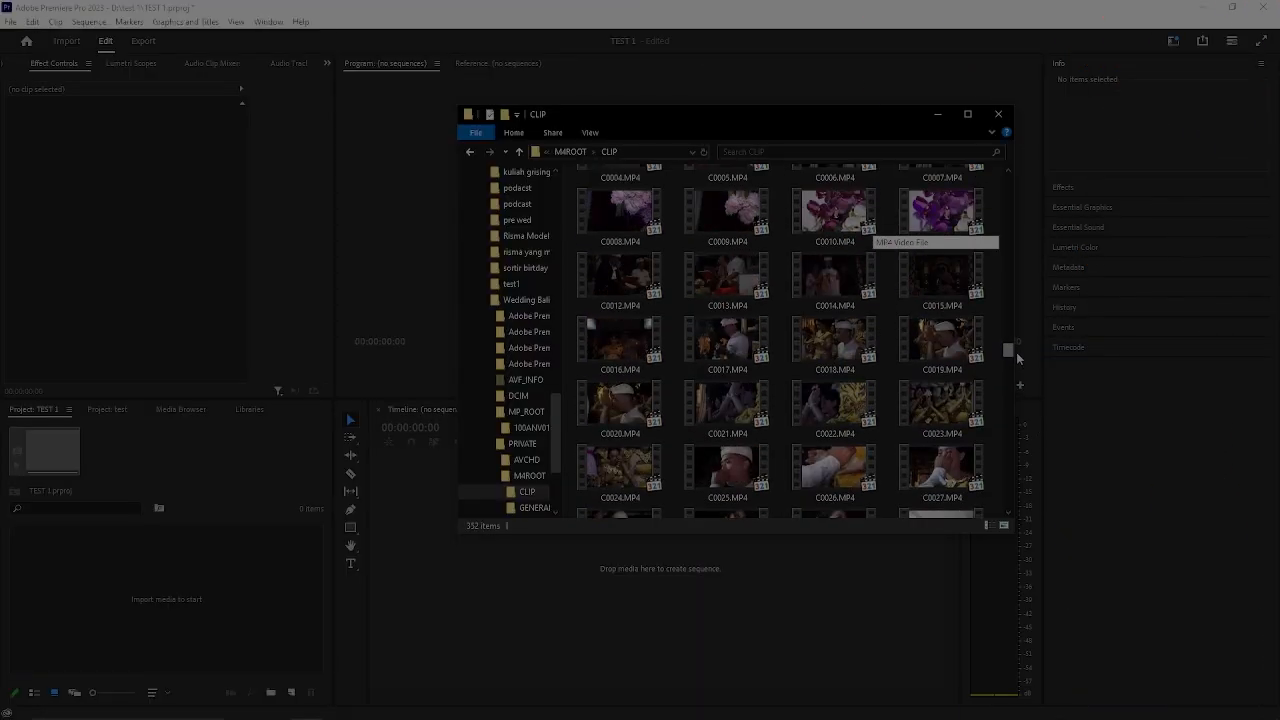
pyautogui.scroll(-10, 1016, 357)
pyautogui.click(911, 409)
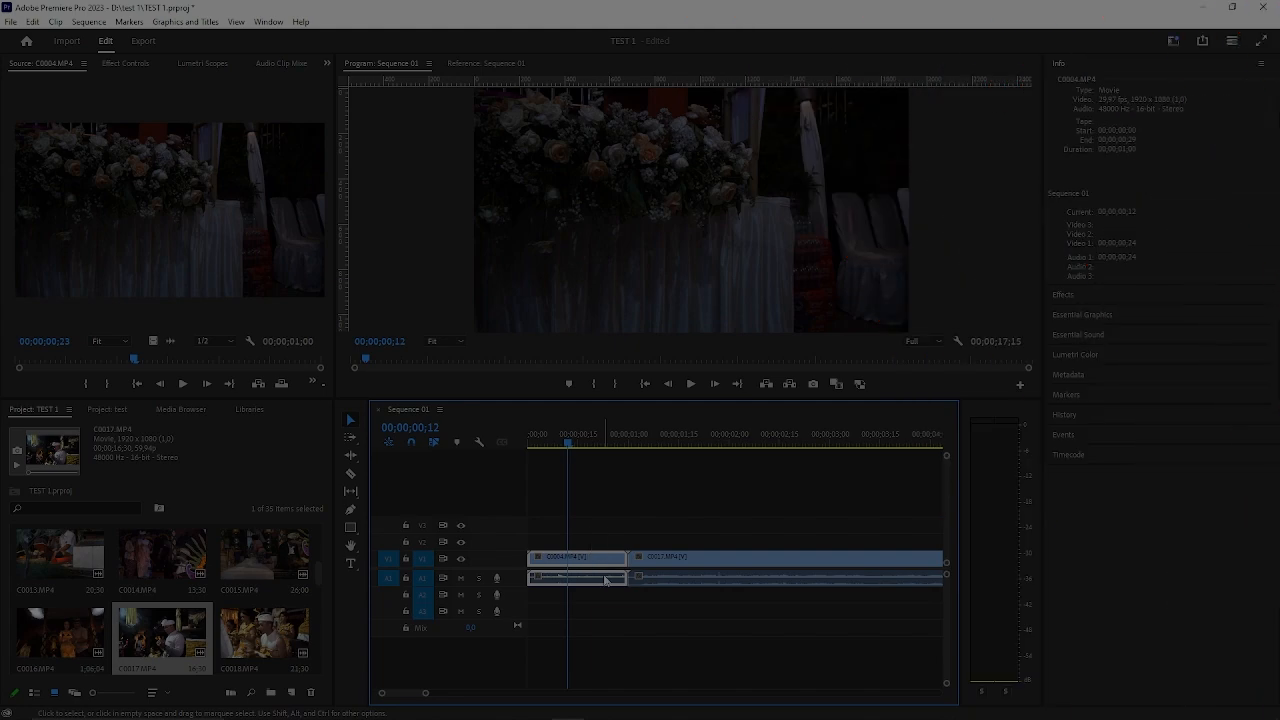
pyautogui.press('Delete')
pyautogui.moveTo(765, 560); pyautogui.dragTo(665, 560)
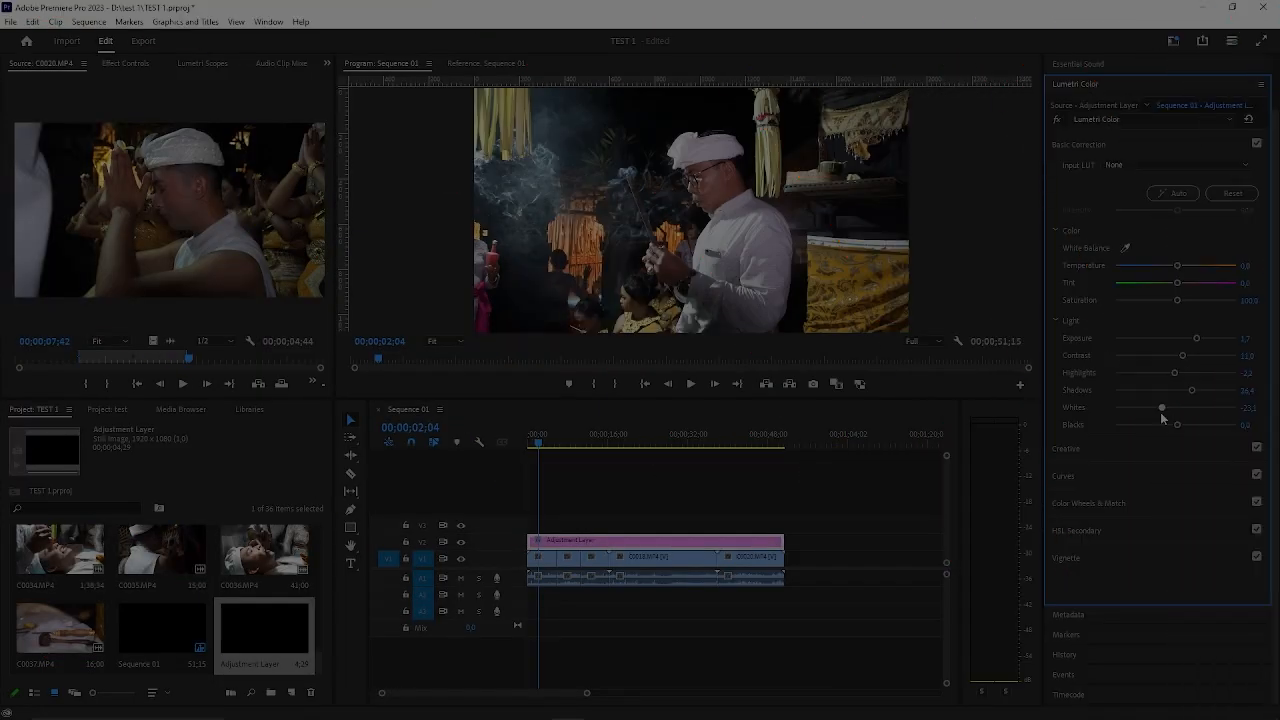
pyautogui.moveTo(1161, 414); pyautogui.dragTo(1155, 417)
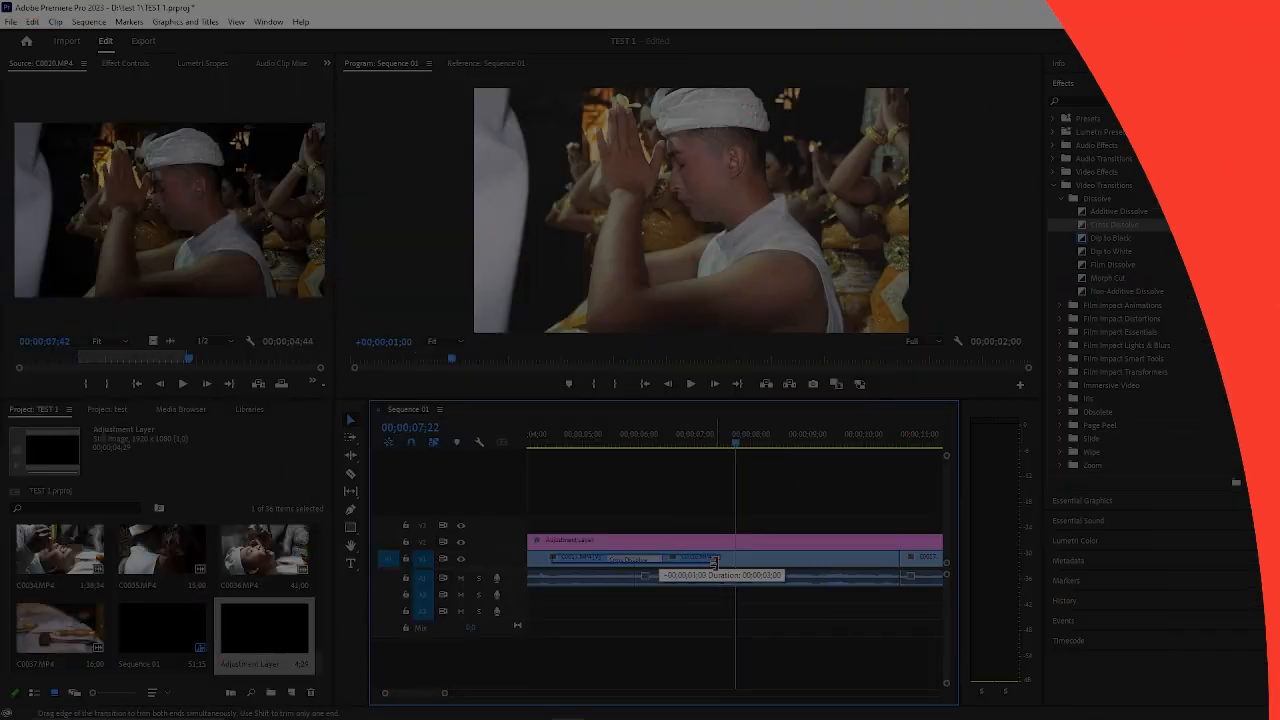
pyautogui.moveTo(714, 569); pyautogui.dragTo(716, 569)
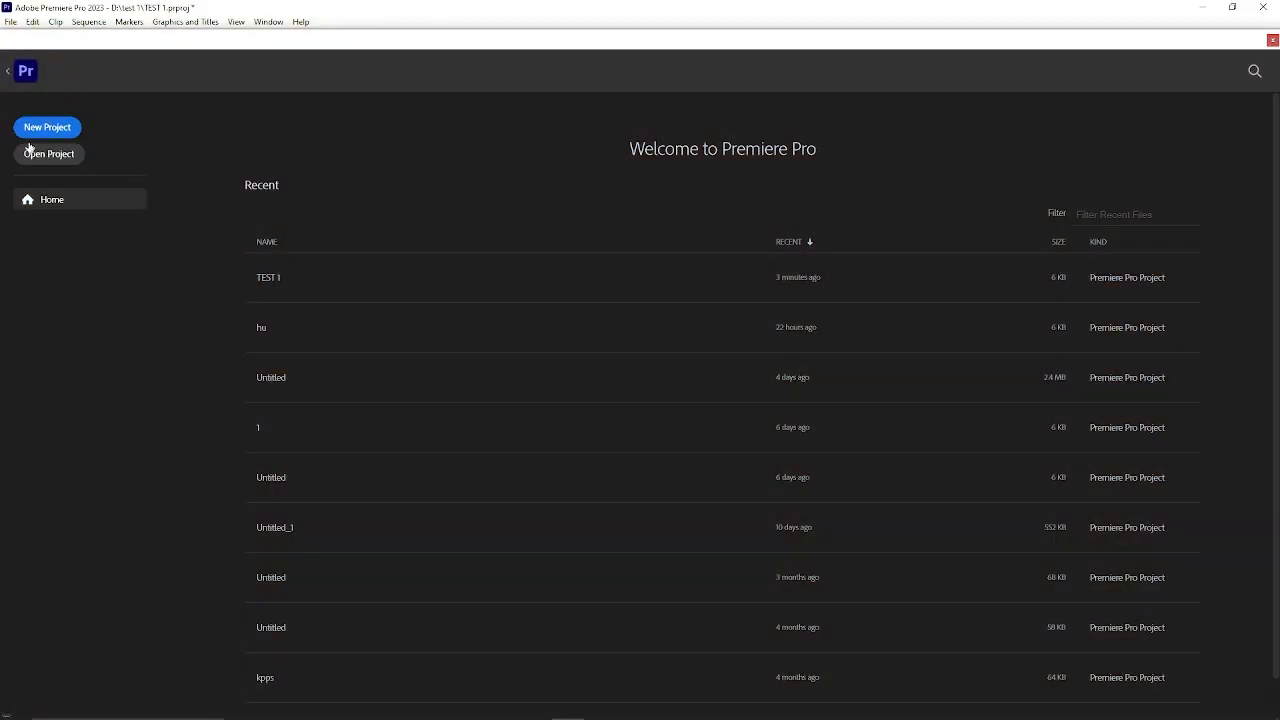
# Start a new project and review its project name, project location and new sequence name settings.
pyautogui.click(52, 127)
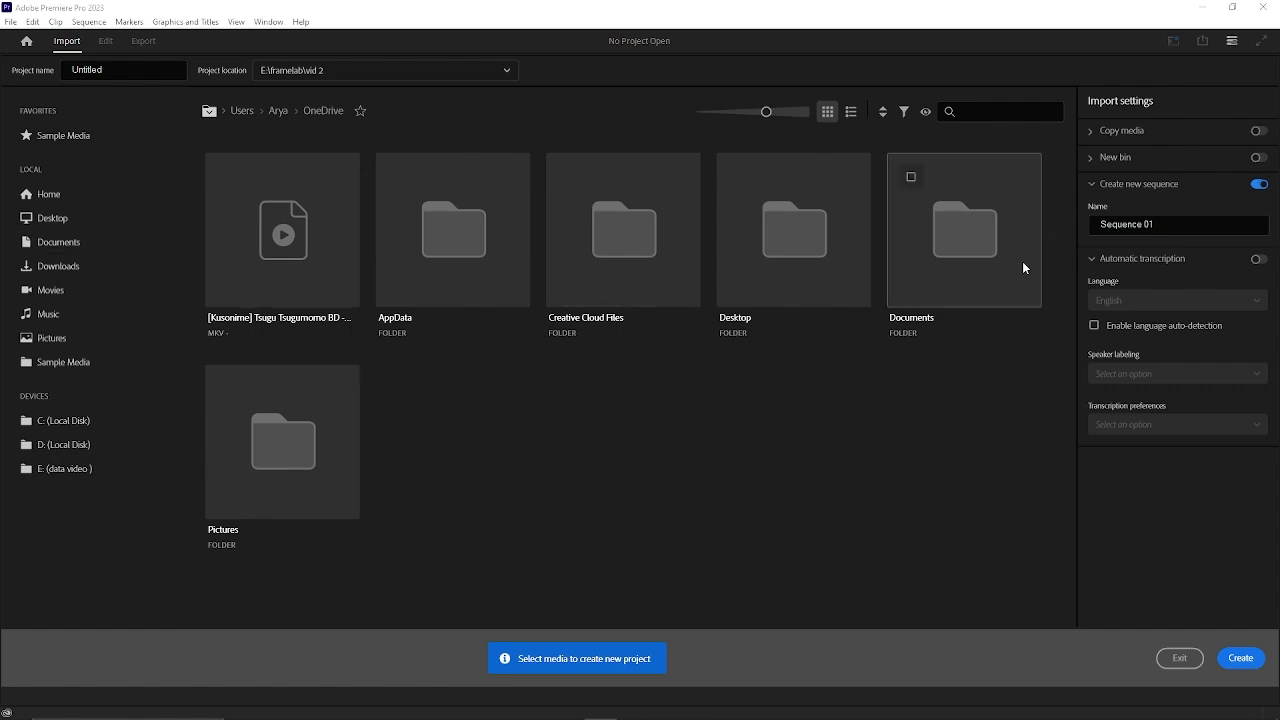
pyautogui.click(110, 70)
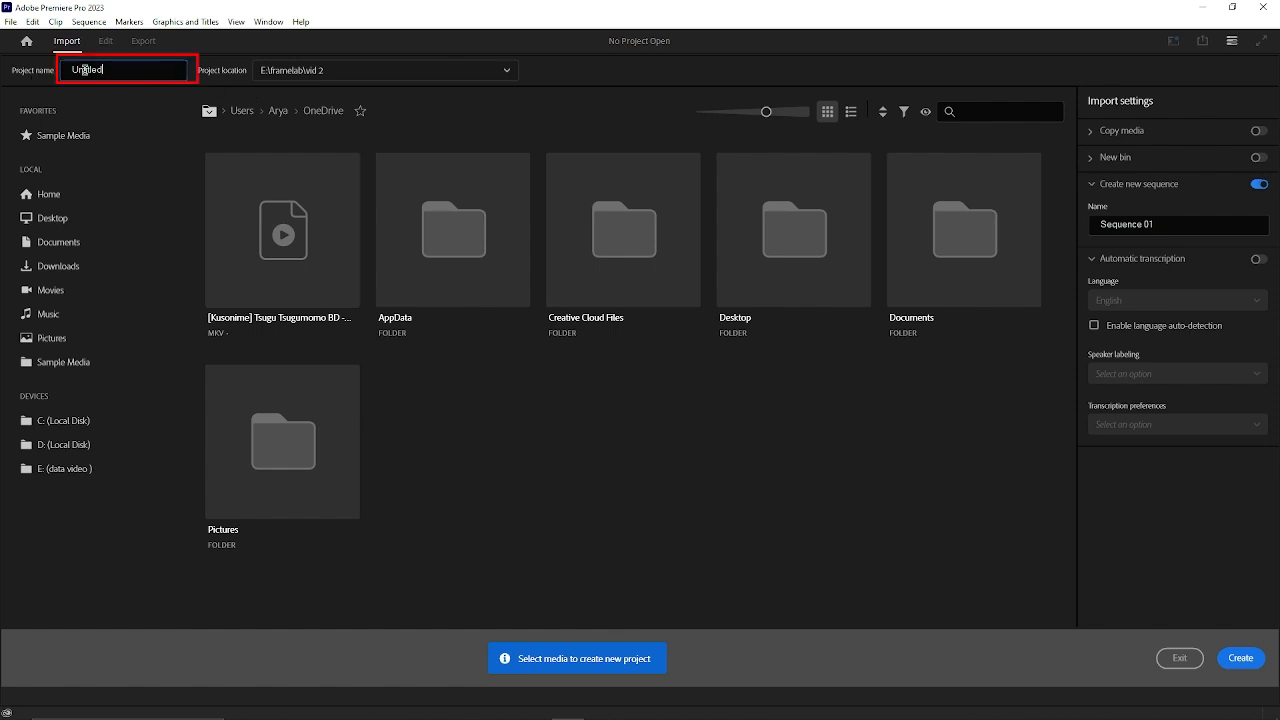
pyautogui.doubleClick(115, 70)
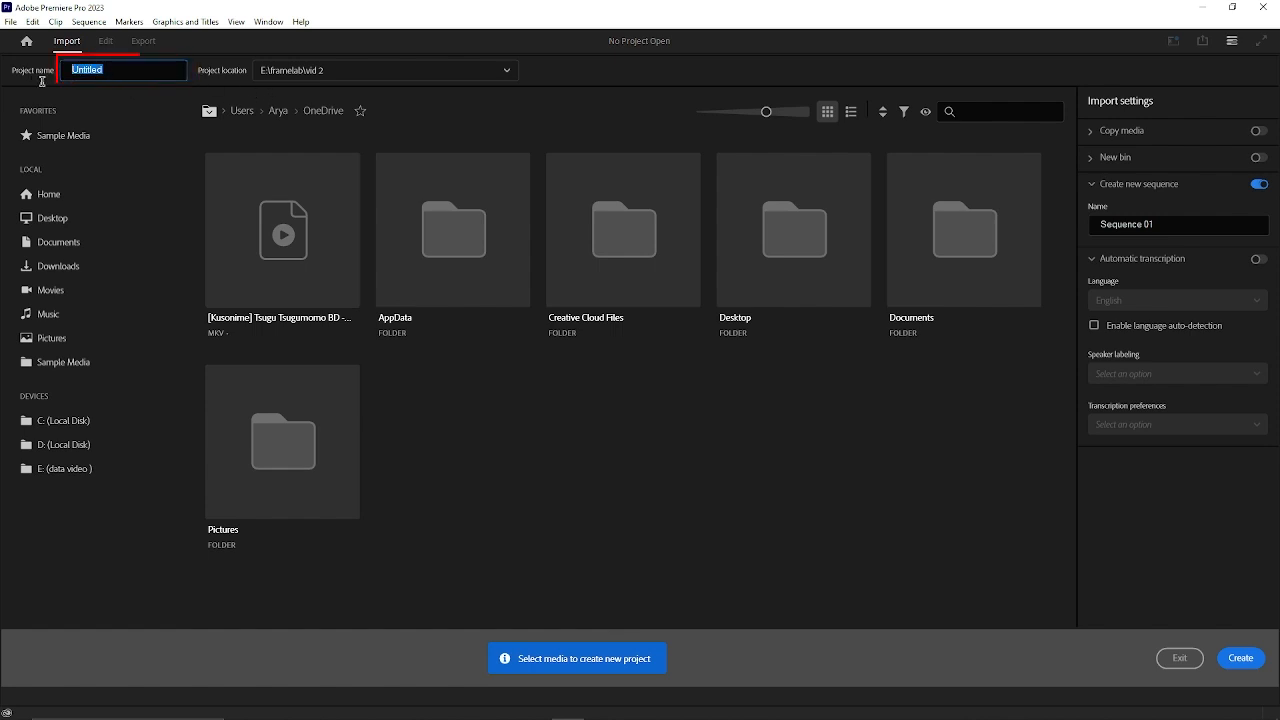
pyautogui.click(364, 70)
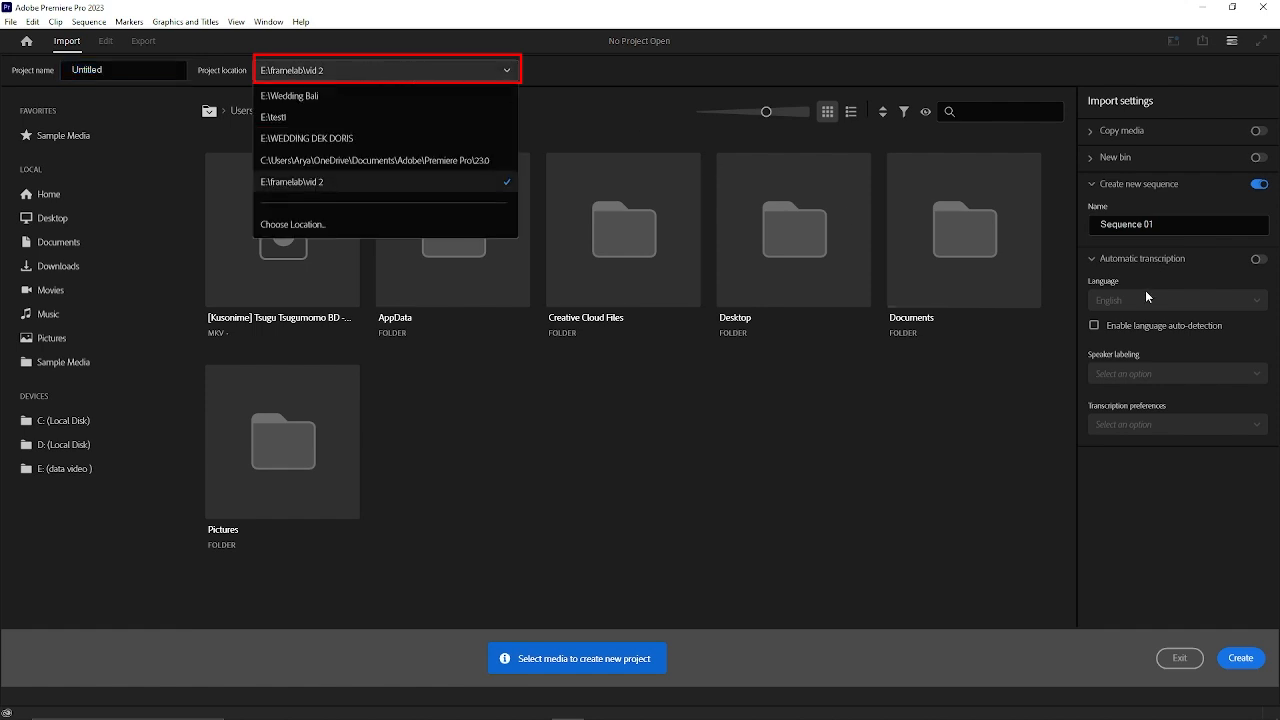
pyautogui.click(1172, 232)
pyautogui.moveTo(1160, 226); pyautogui.dragTo(1088, 236)
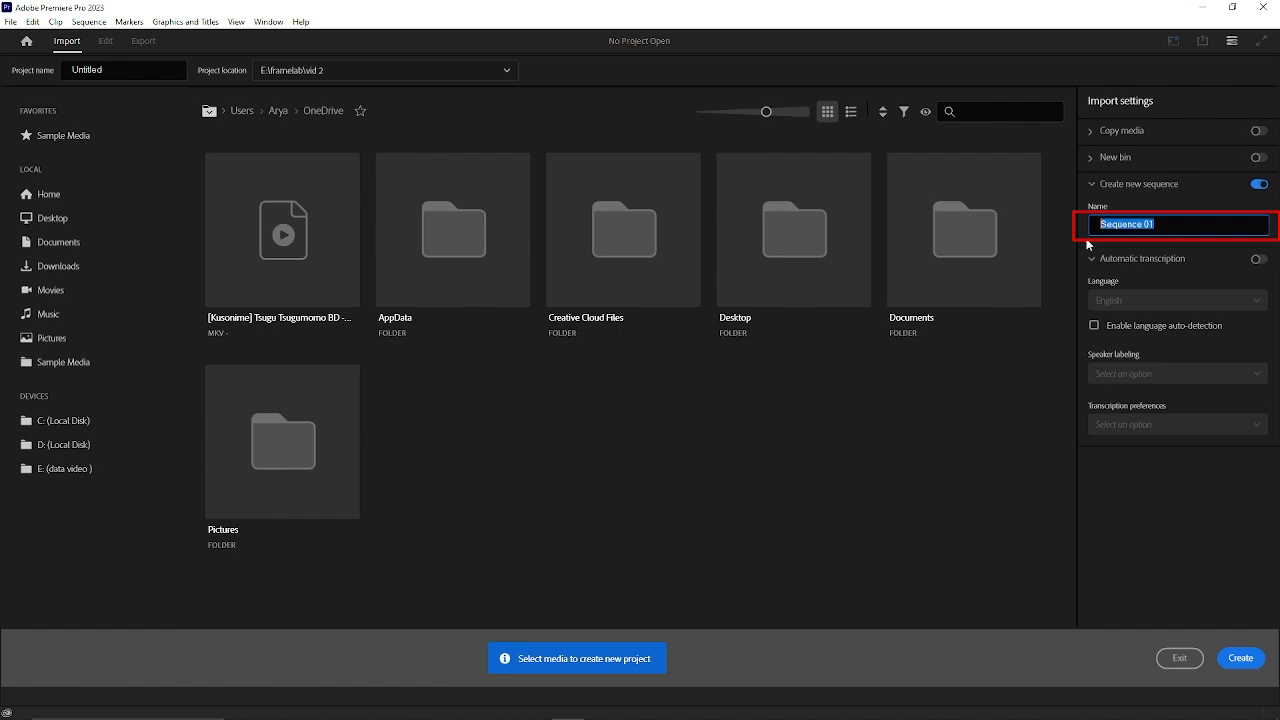
# Name the new project test.
pyautogui.doubleClick(115, 69)
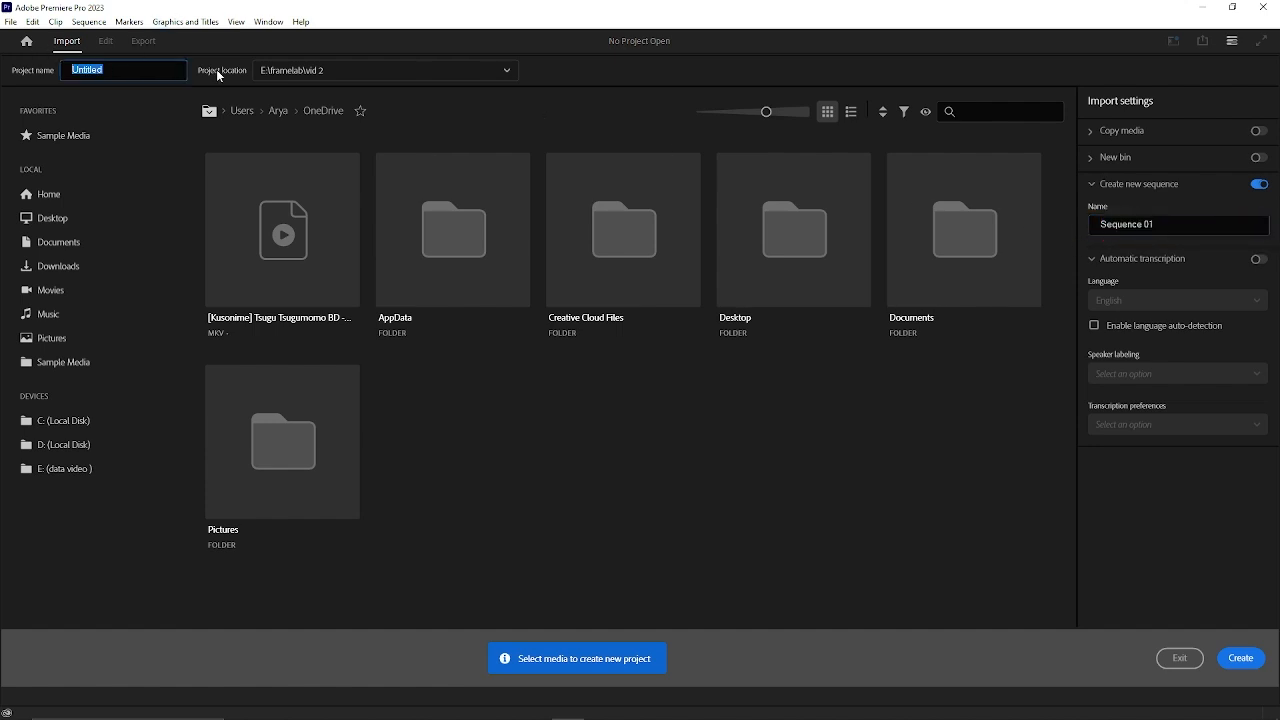
pyautogui.write('tew')
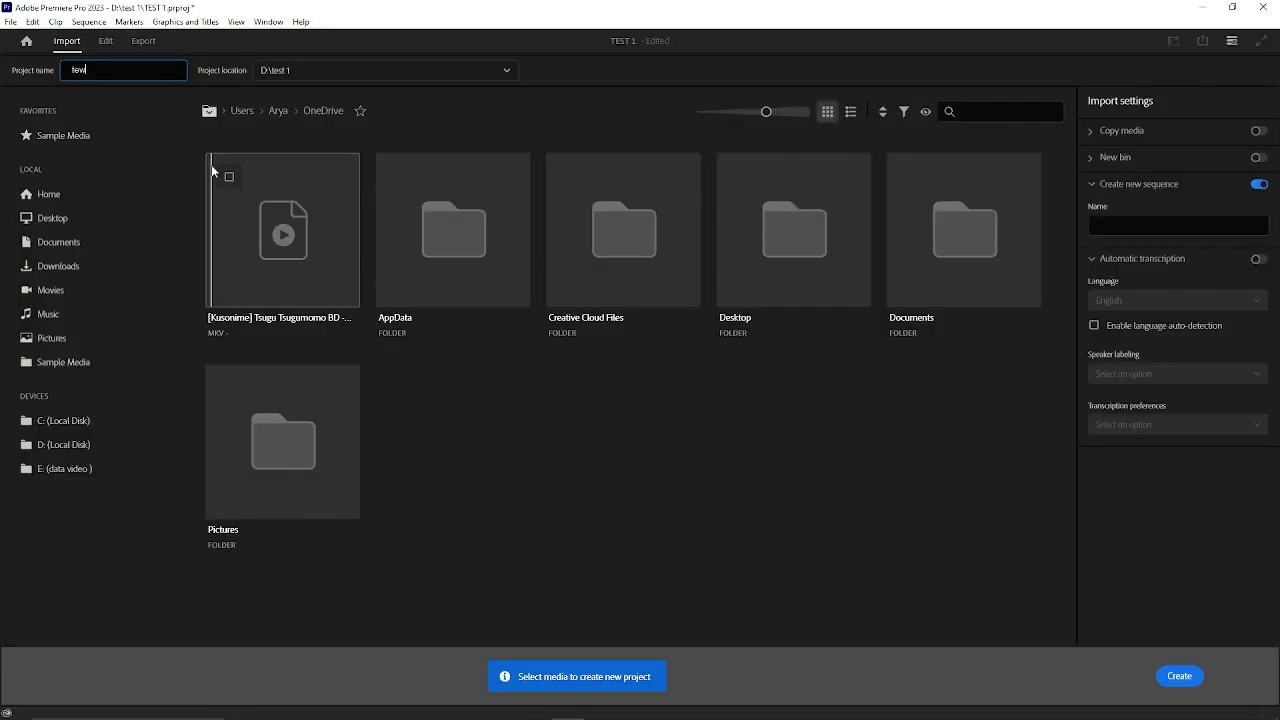
pyautogui.press('BackSpace')
pyautogui.write('st')
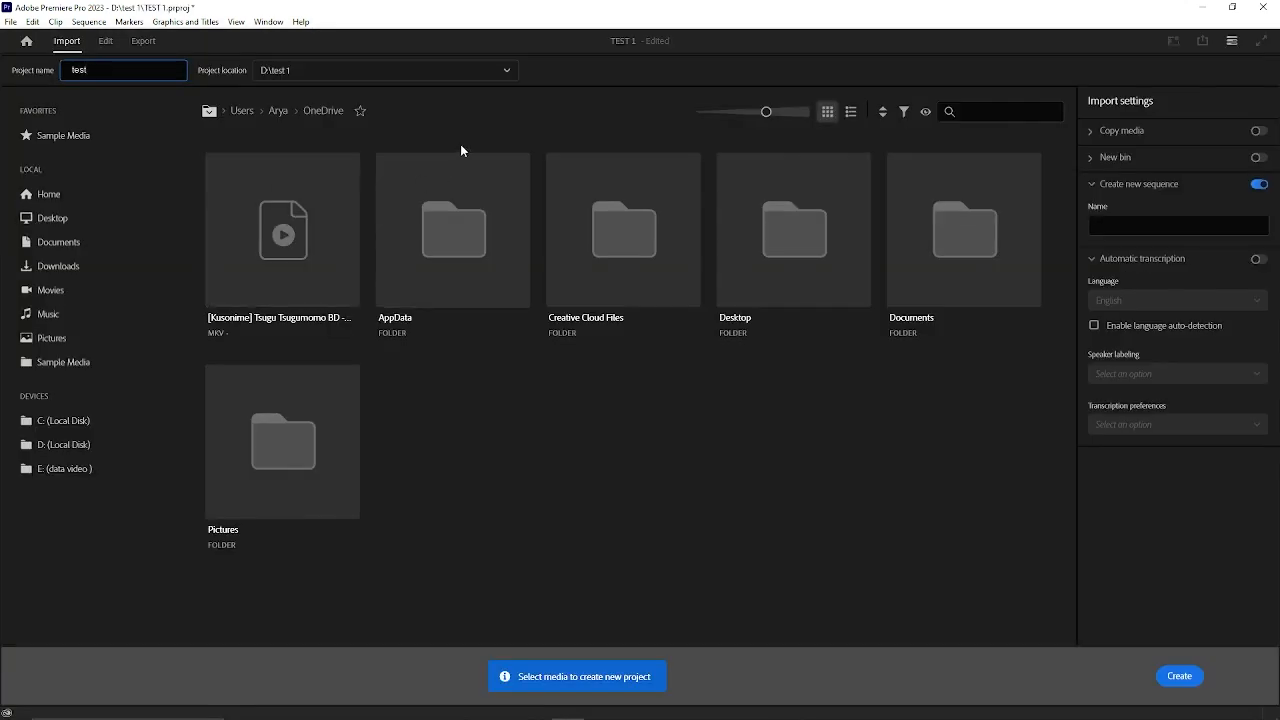
# Set the project location to the Wedding Bali folder on the data video (E:) drive.
pyautogui.click(400, 70)
pyautogui.click(340, 245)
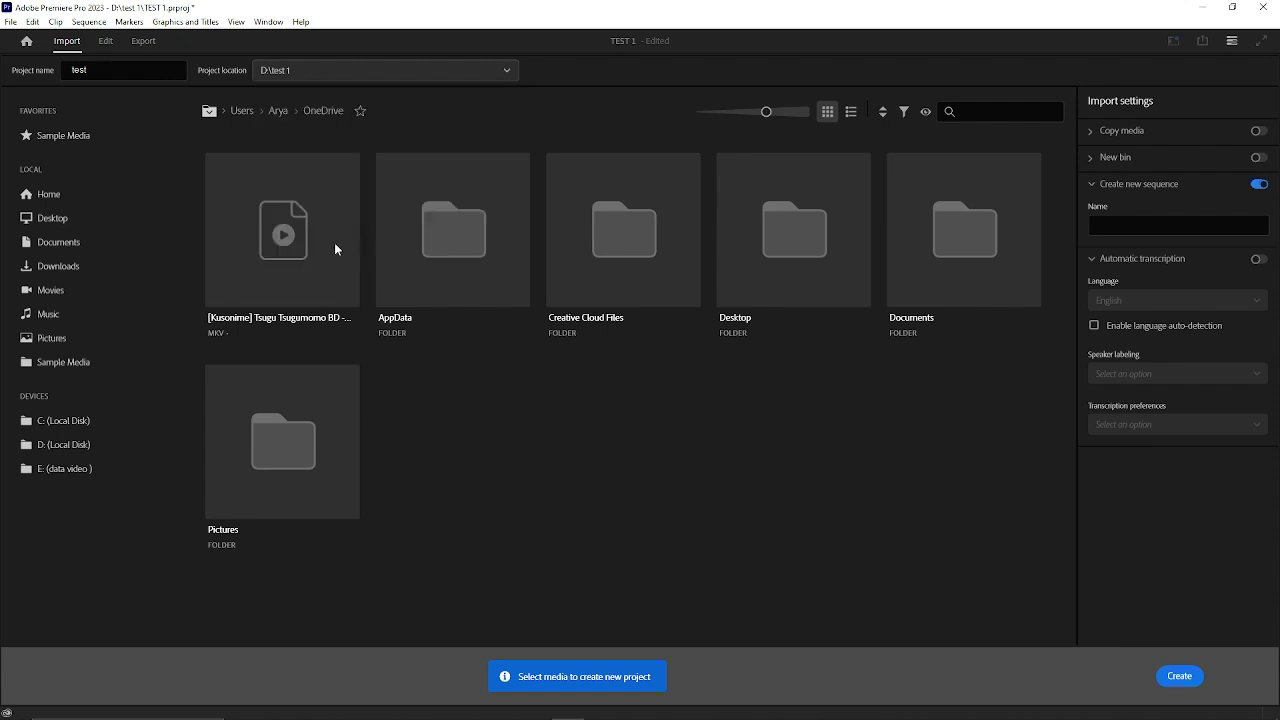
pyautogui.scroll(-3, 425, 340)
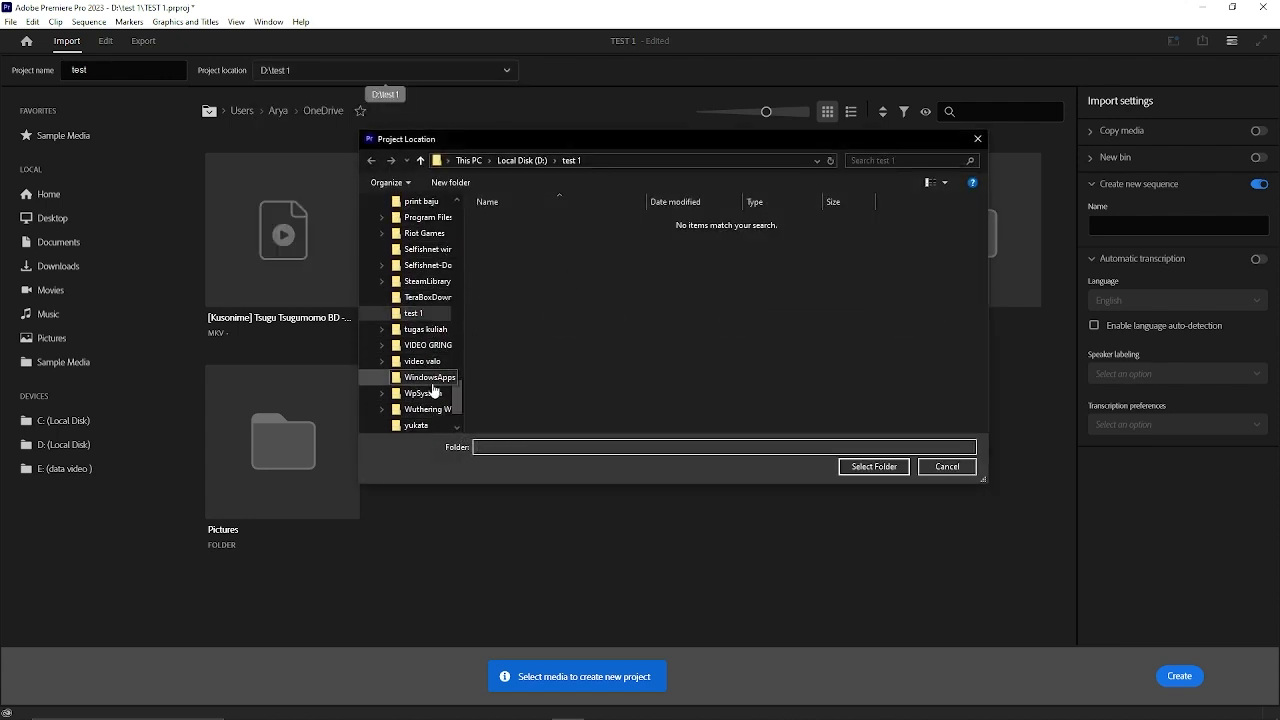
pyautogui.scroll(-1, 436, 402)
pyautogui.scroll(-1, 436, 402)
pyautogui.click(415, 393)
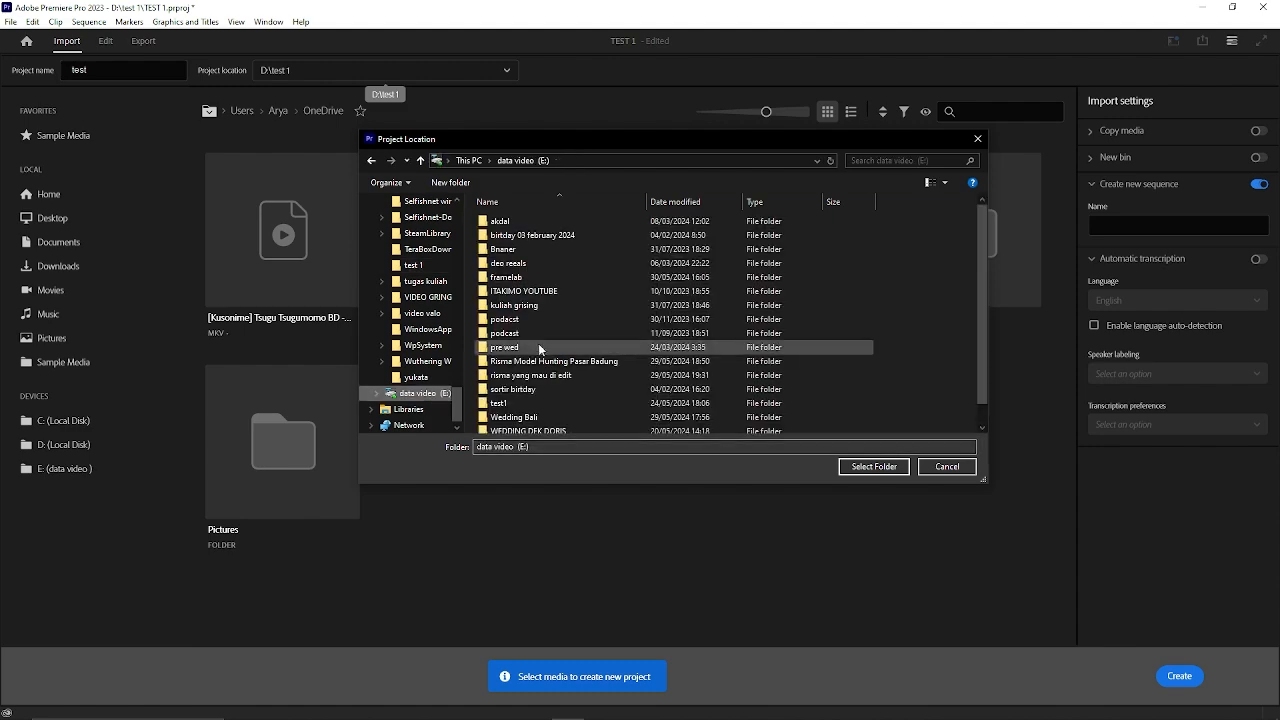
pyautogui.doubleClick(549, 403)
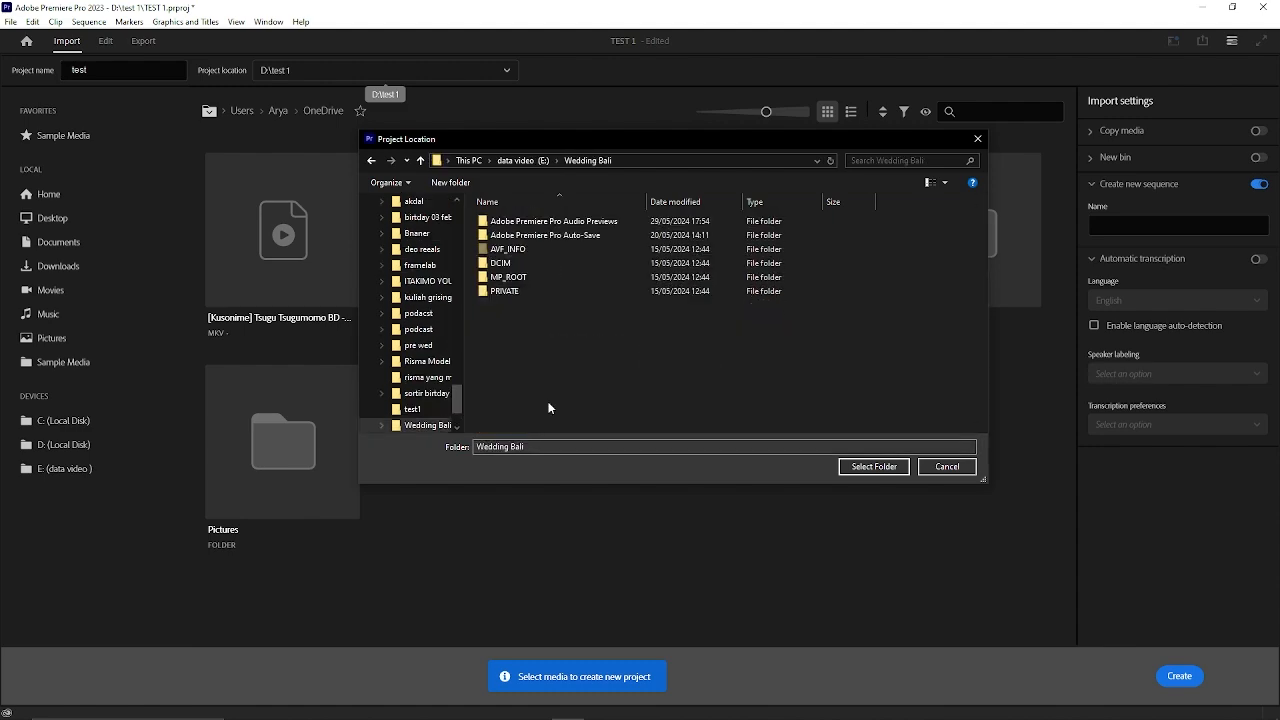
pyautogui.click(866, 466)
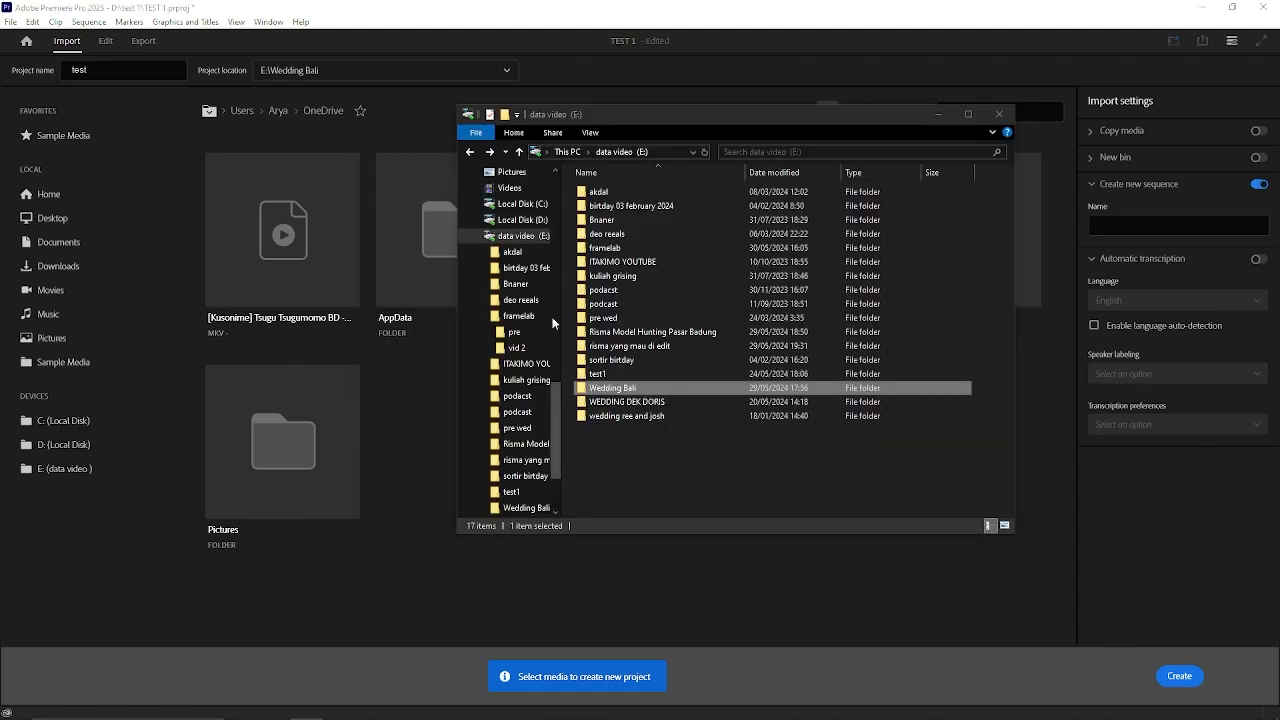
pyautogui.click(371, 96)
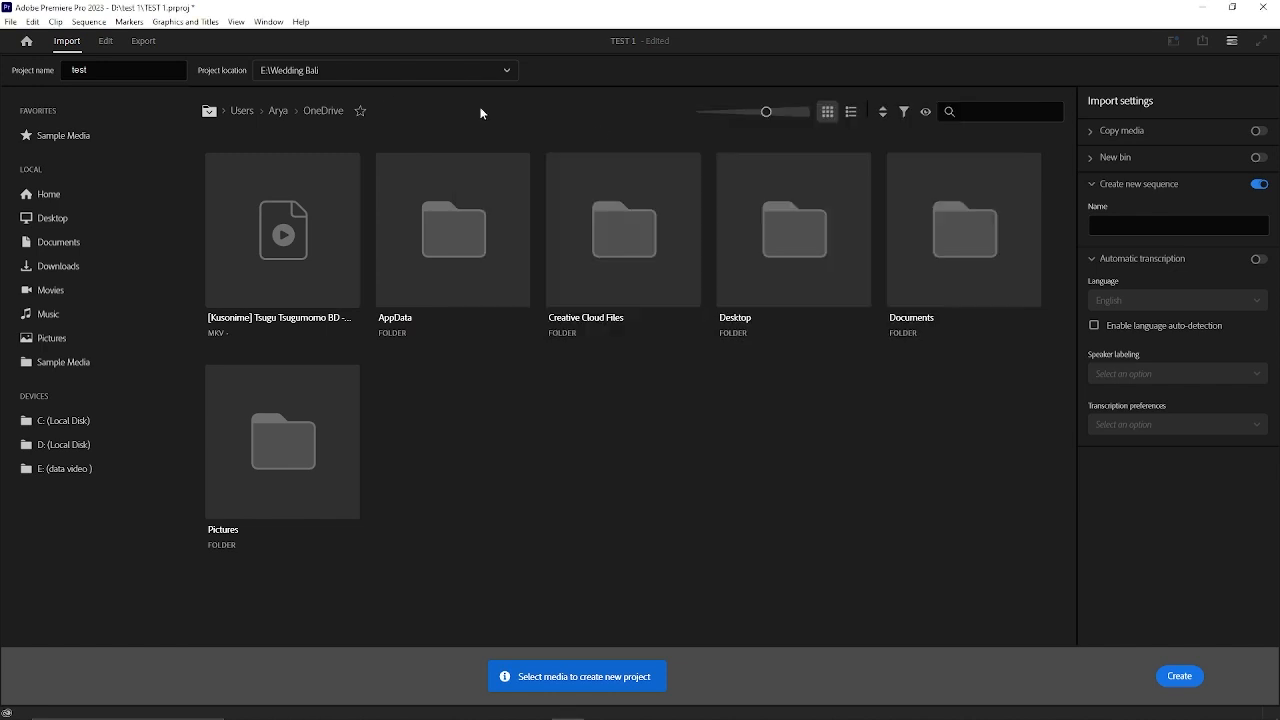
# Name the new sequence test and create the project.
pyautogui.click(1131, 229)
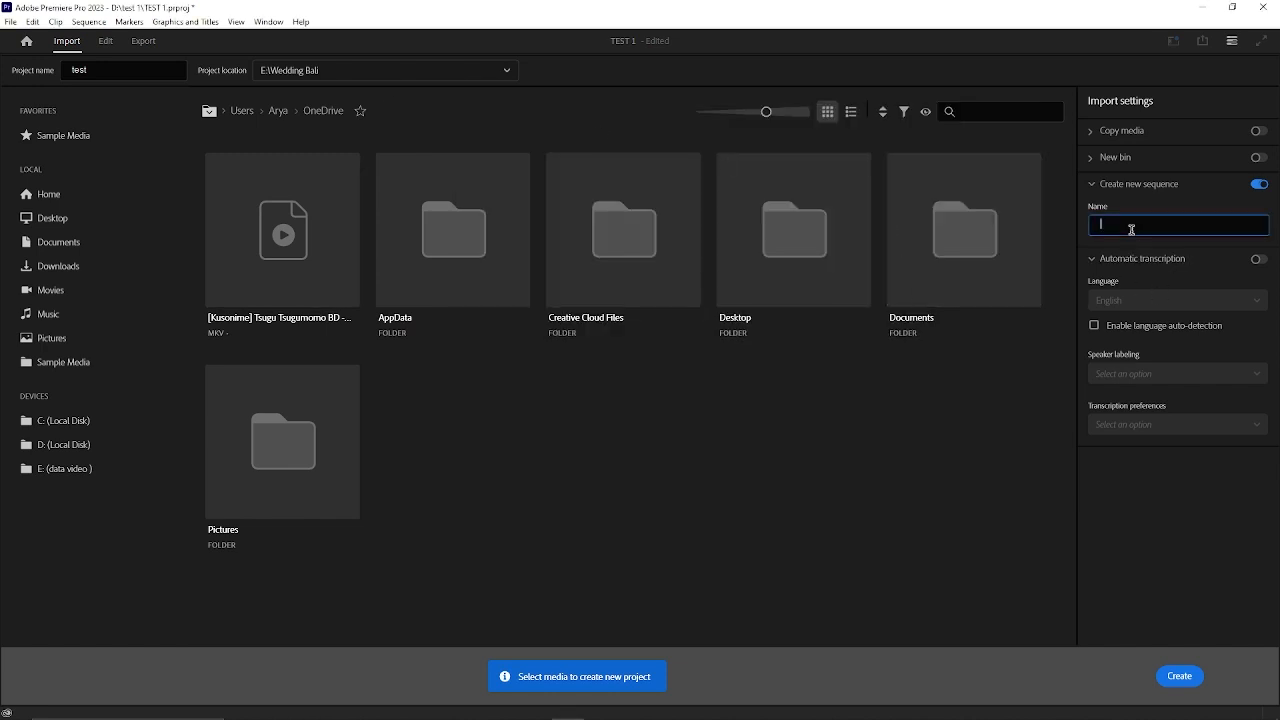
pyautogui.write('test')
pyautogui.click(1179, 676)
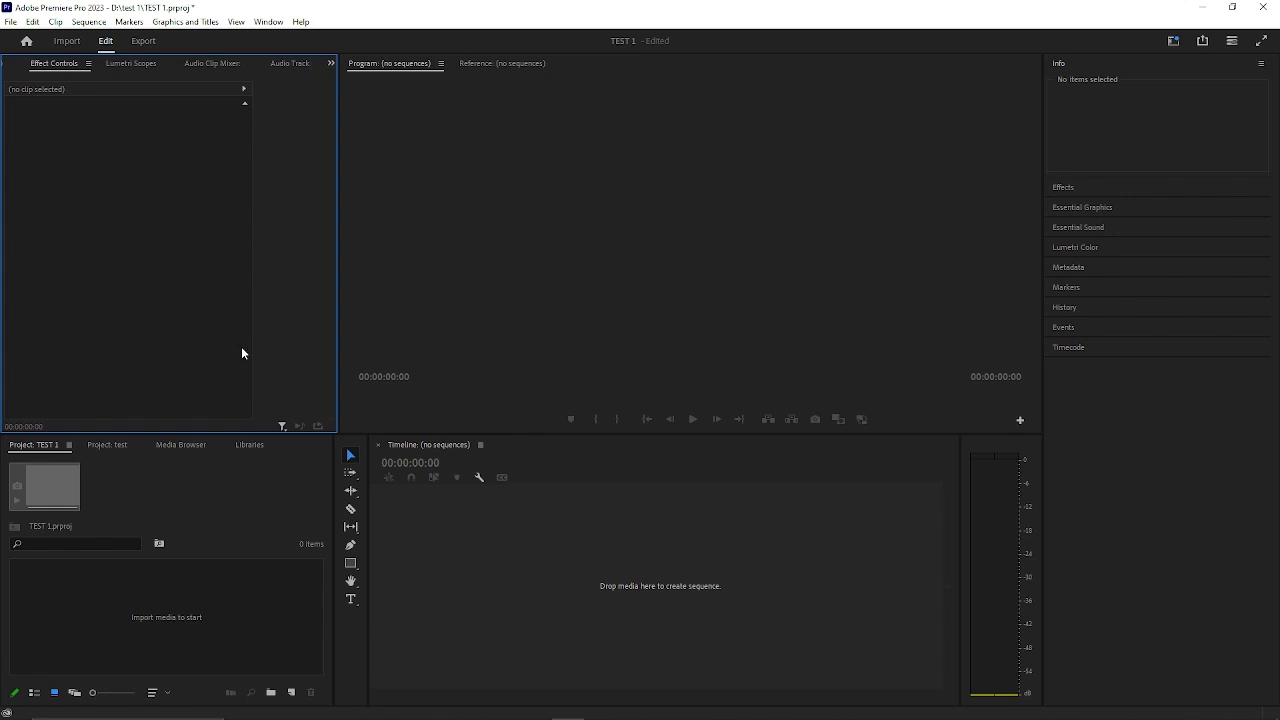
# Resize the workspace so the project and timeline areas are taller and the program monitor is slightly wider.
pyautogui.moveTo(378, 434); pyautogui.dragTo(378, 399)
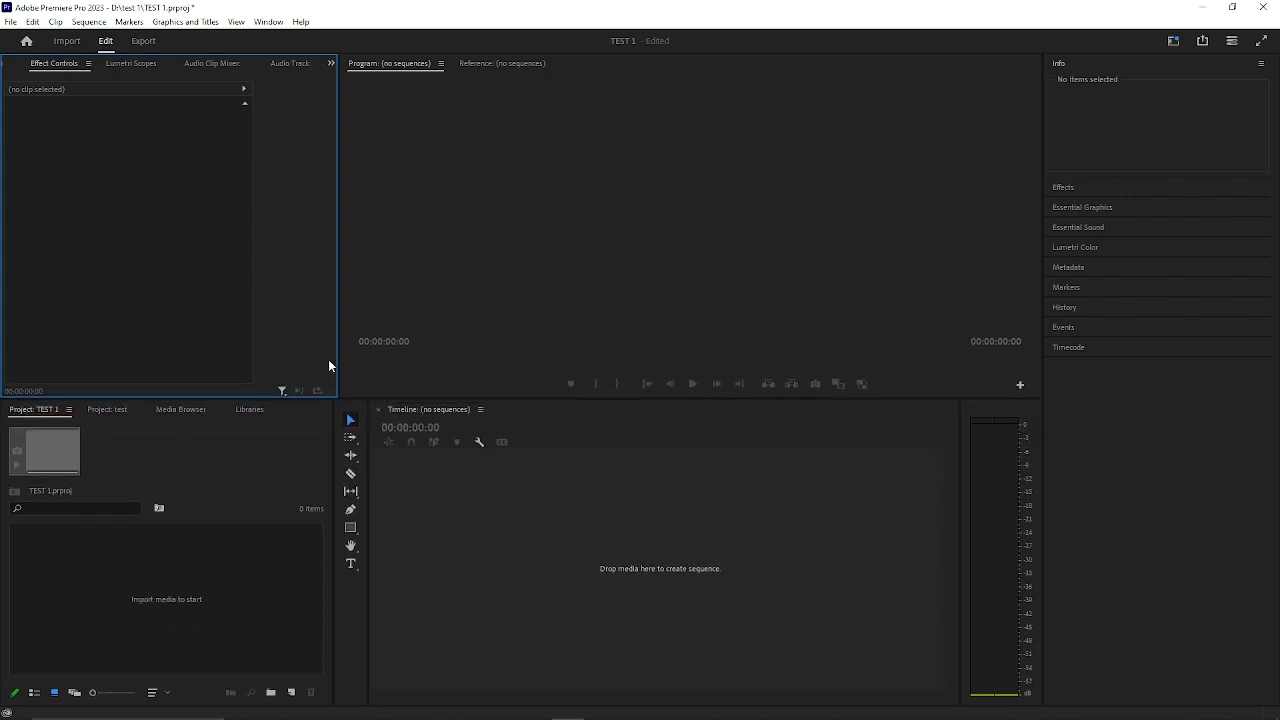
pyautogui.moveTo(340, 359); pyautogui.dragTo(335, 361)
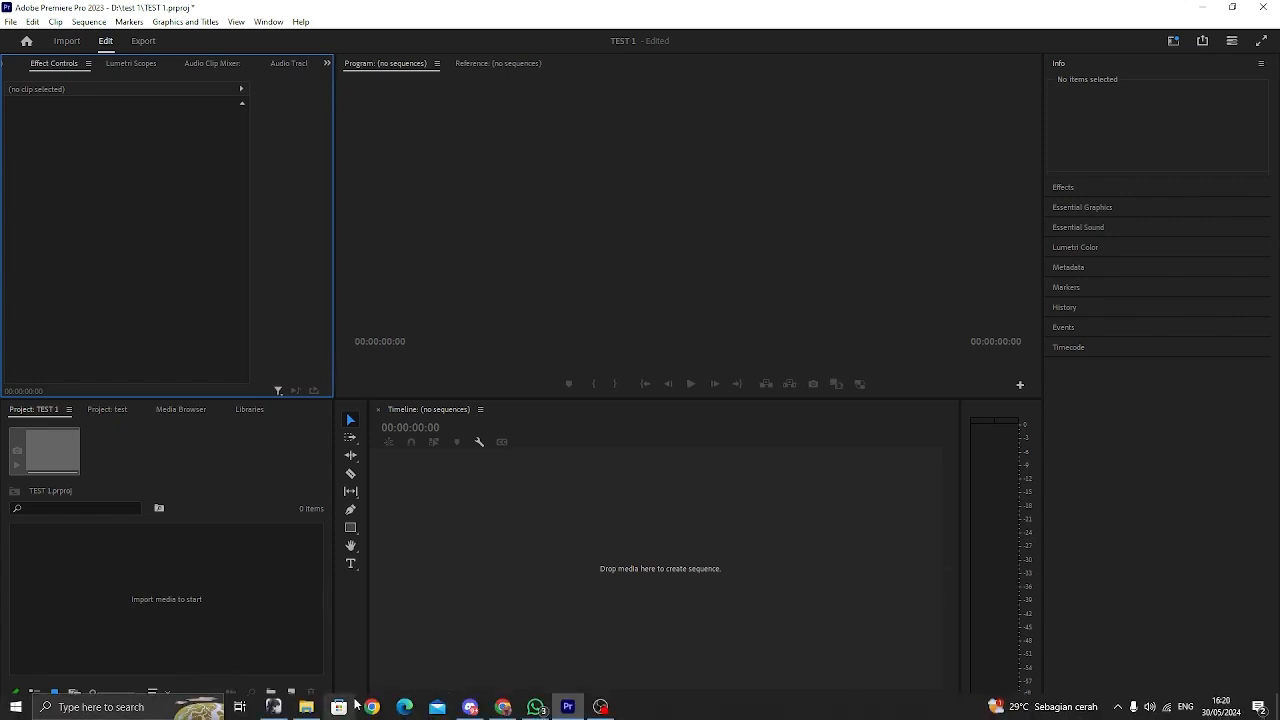
# Switch to File Explorer and open the Wedding Bali folder.
pyautogui.click(306, 707)
pyautogui.doubleClick(769, 389)
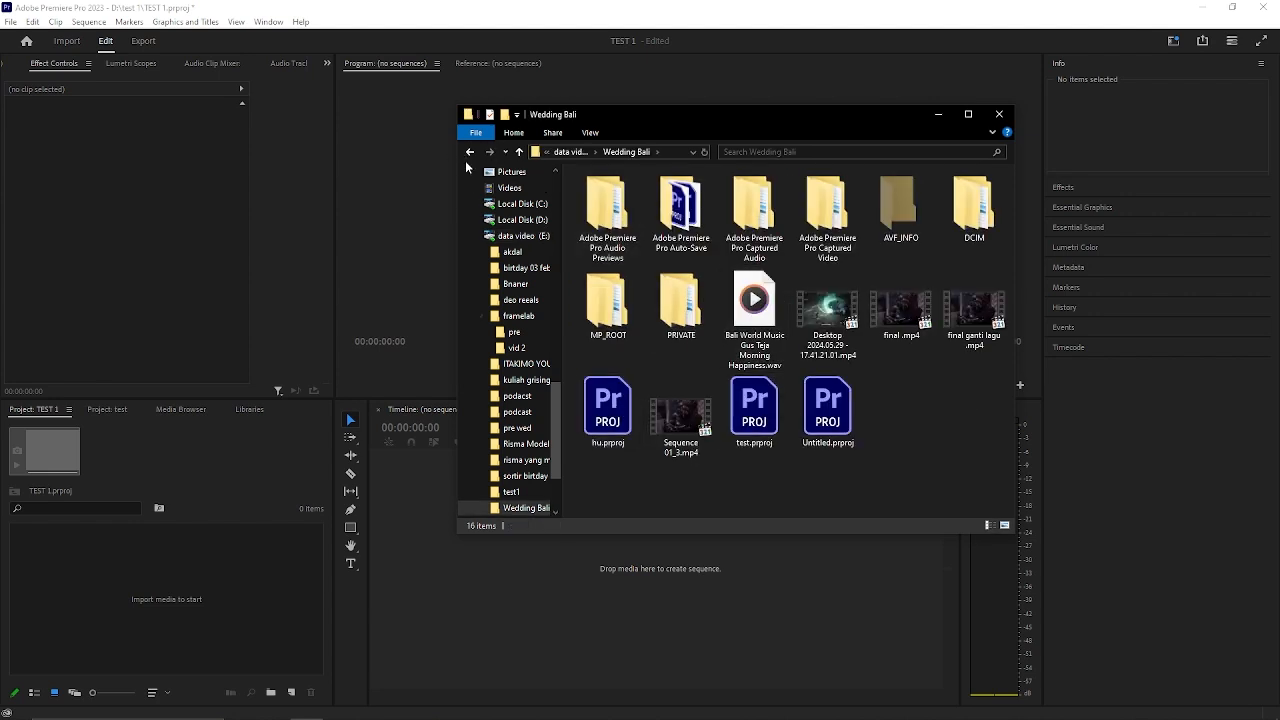
pyautogui.click(850, 330)
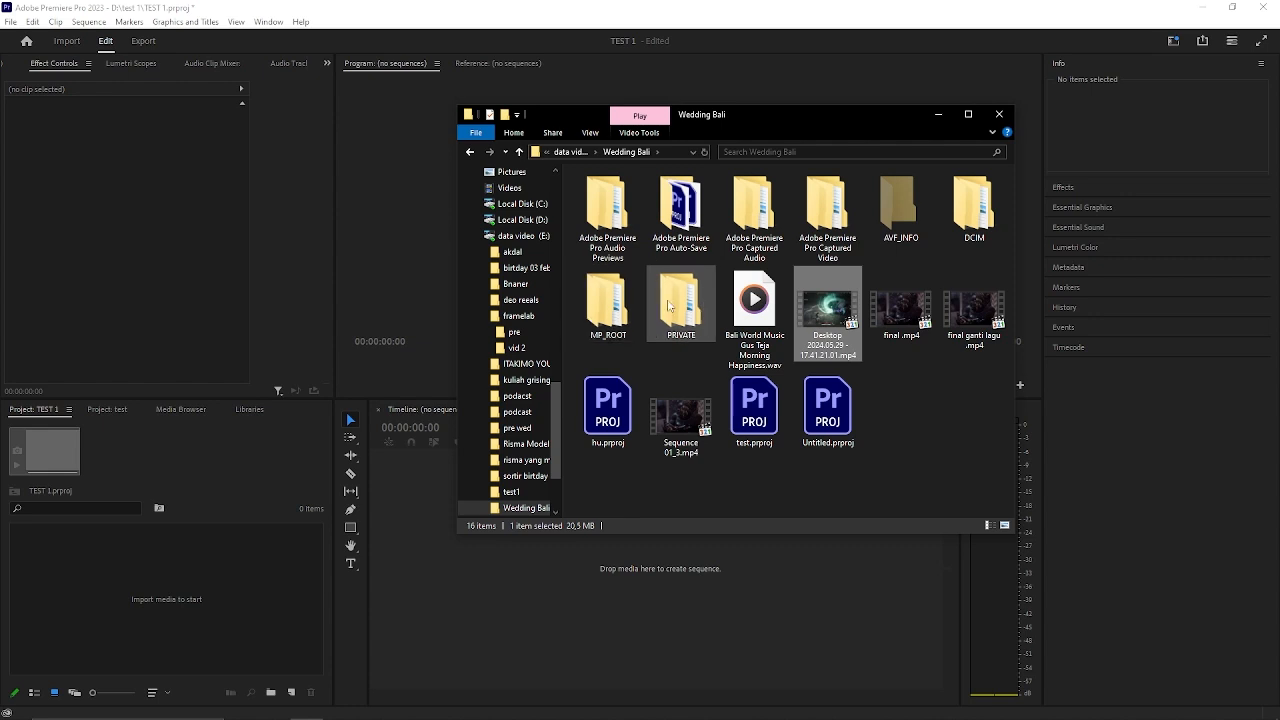
pyautogui.doubleClick(609, 304)
pyautogui.doubleClick(590, 191)
pyautogui.click(471, 152)
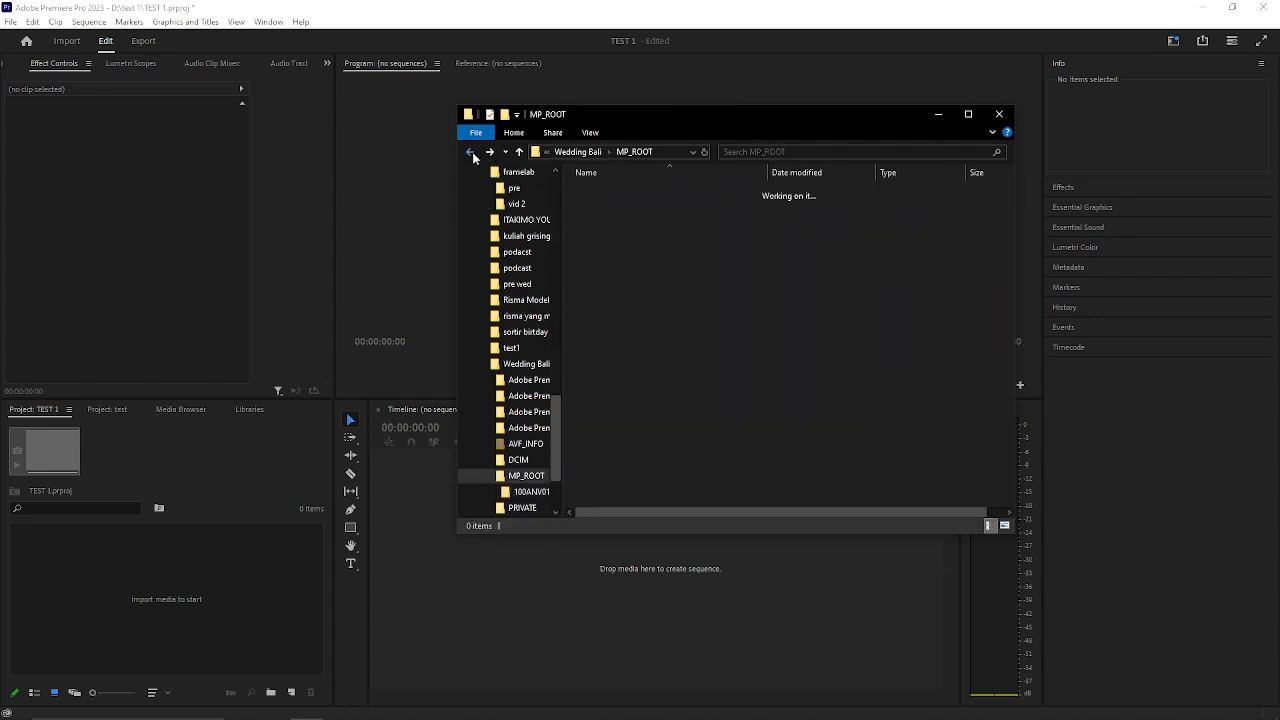
pyautogui.click(471, 152)
# Open the CLIP folder inside M4ROOT in Wedding Bali's PRIVATE folder.
pyautogui.doubleClick(680, 290)
pyautogui.click(620, 209)
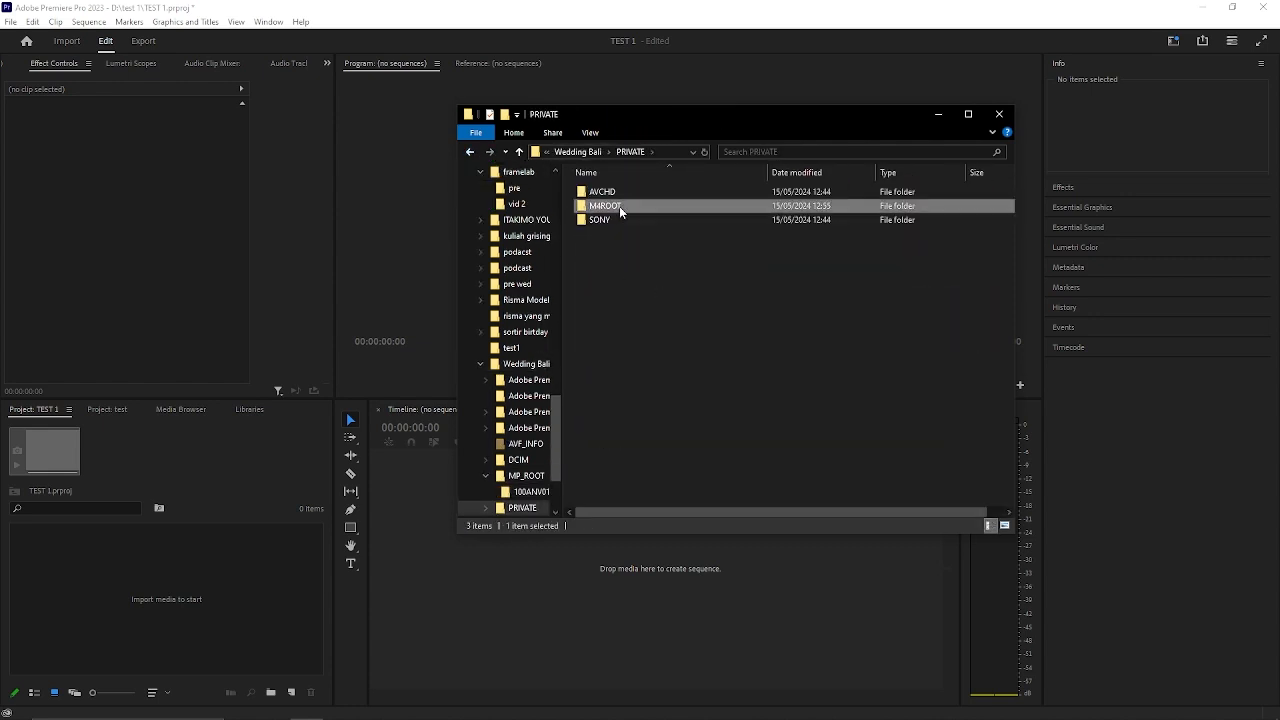
pyautogui.doubleClick(620, 207)
pyautogui.doubleClick(609, 191)
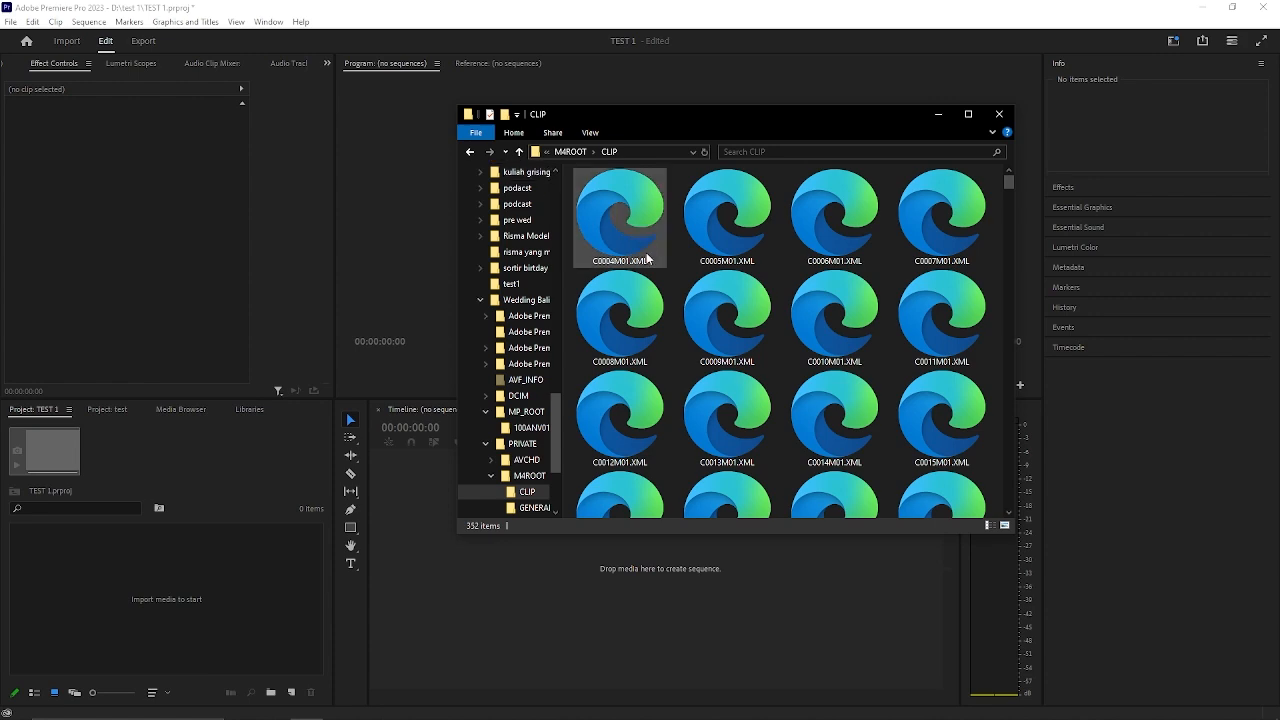
pyautogui.scroll(-10, 647, 259)
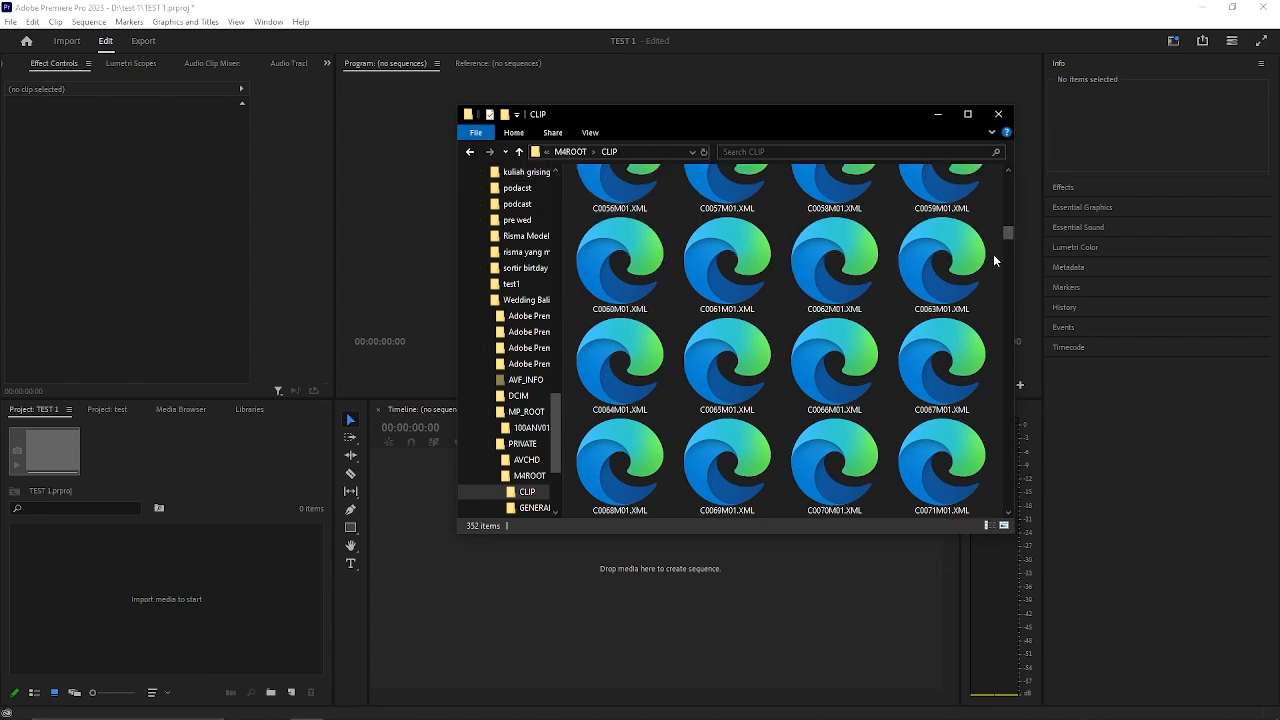
pyautogui.moveTo(1008, 234); pyautogui.dragTo(1016, 342)
pyautogui.click(608, 446)
pyautogui.scroll(-20, 914, 409)
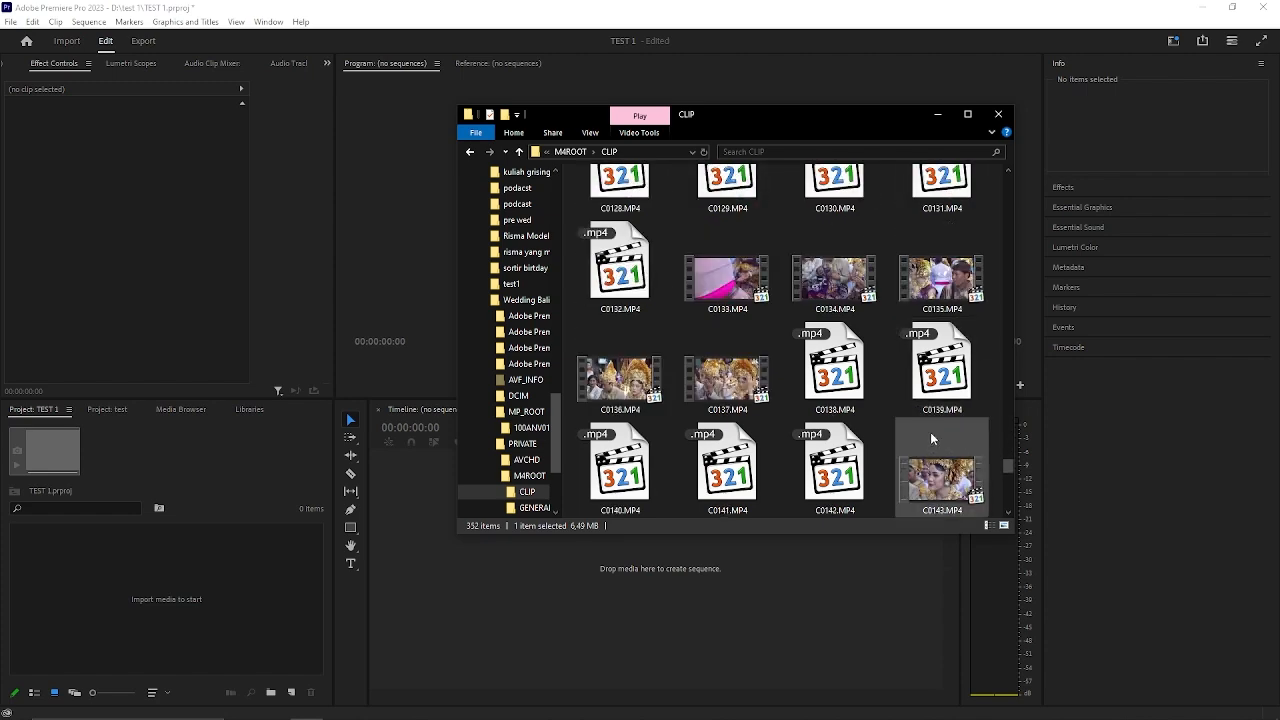
pyautogui.scroll(-9, 931, 434)
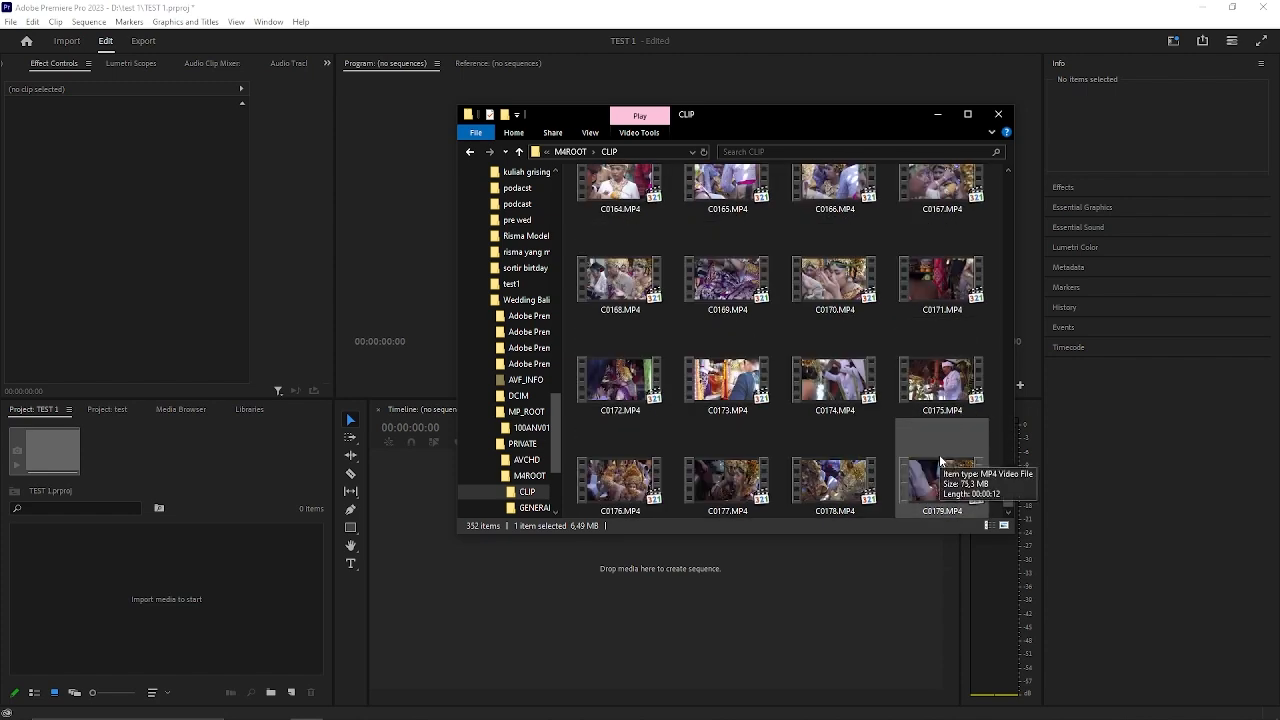
pyautogui.keyDown('shift'); pyautogui.click(939, 454); pyautogui.keyUp('shift')
pyautogui.scroll(20, 788, 420)
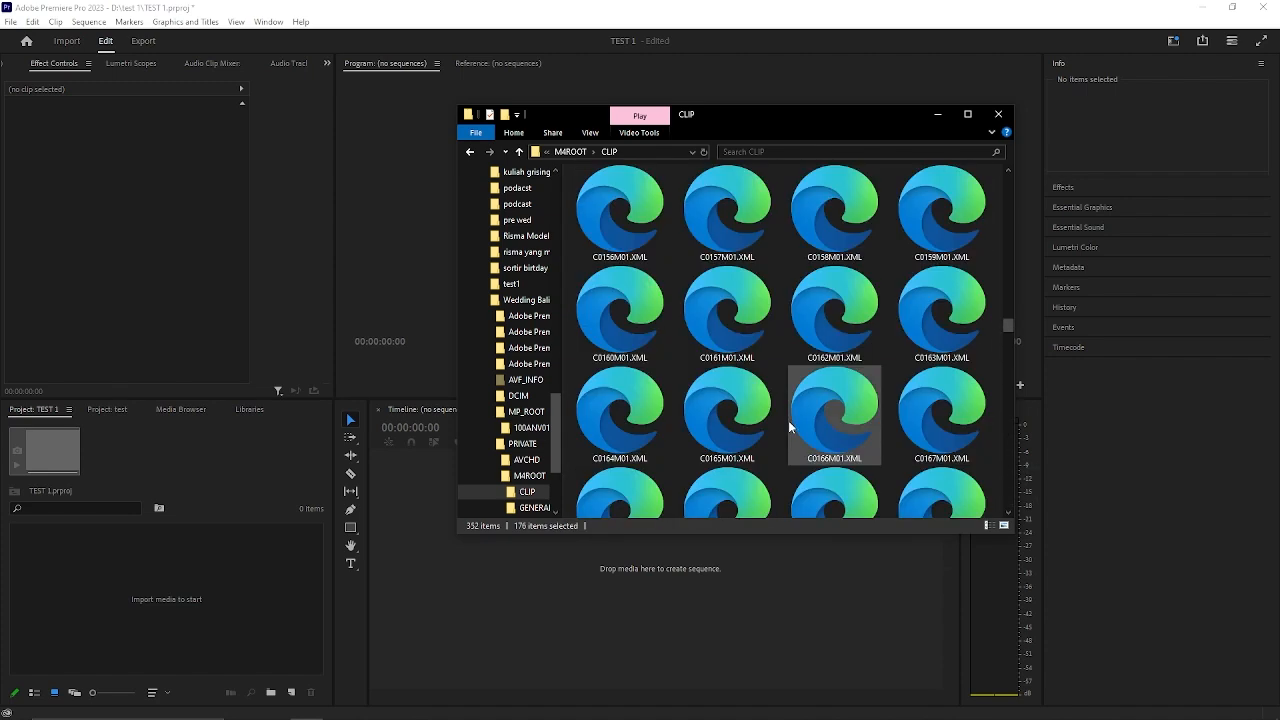
pyautogui.scroll(20, 788, 420)
# Select the video clips C0004.MP4 through C0037.MP4 in the CLIP folder and import them into the TEST 1 project.
pyautogui.click(706, 302)
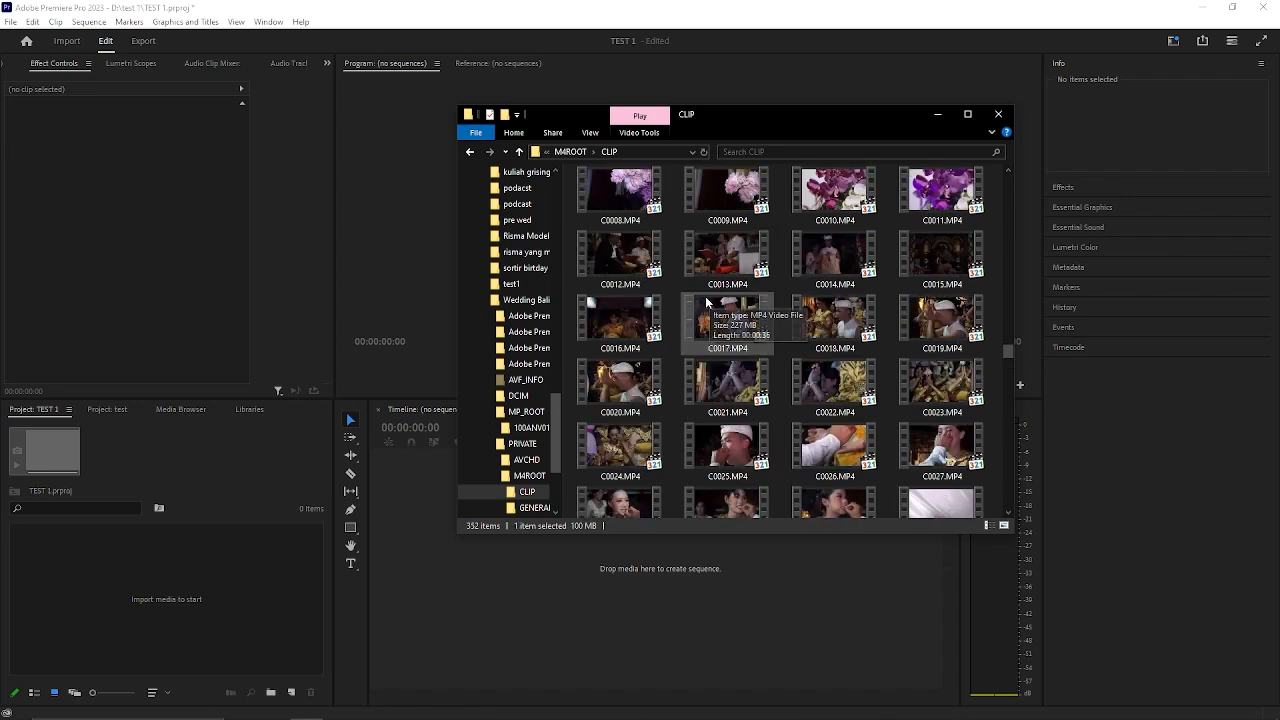
pyautogui.scroll(5, 706, 302)
pyautogui.scroll(-2, 646, 377)
pyautogui.keyDown('shift'); pyautogui.click(624, 432); pyautogui.keyUp('shift')
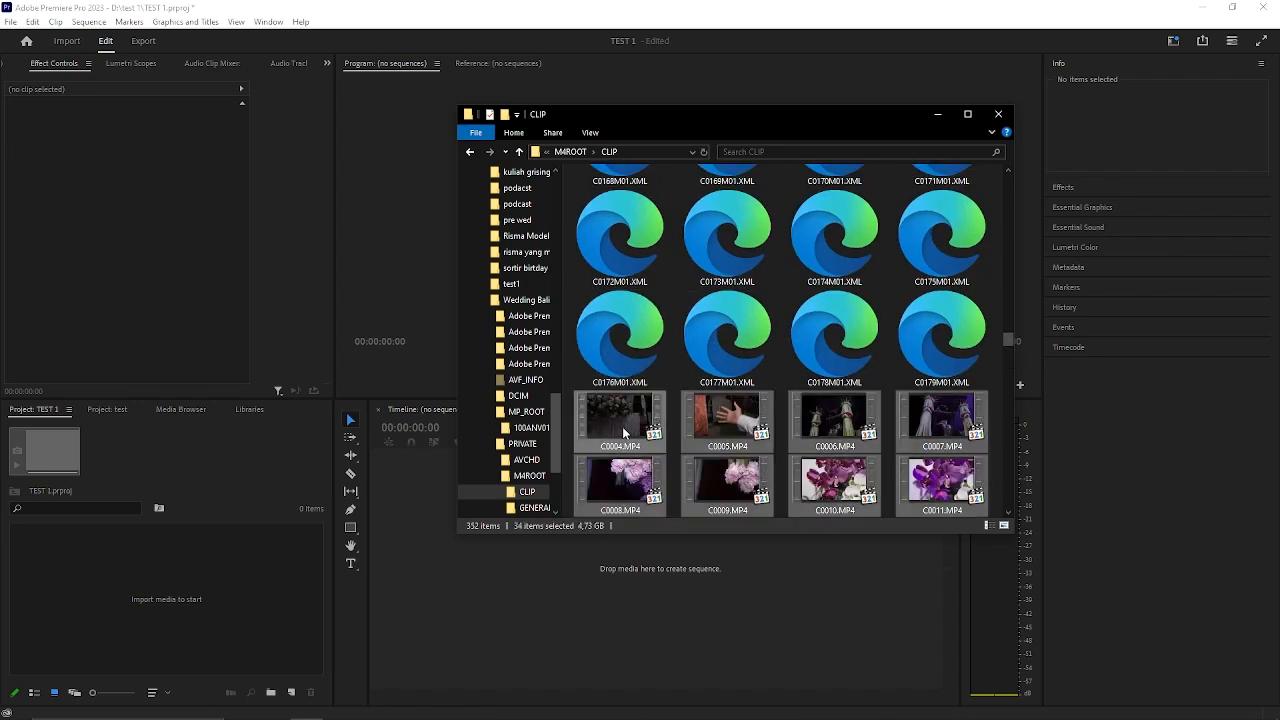
pyautogui.moveTo(624, 432); pyautogui.dragTo(298, 561)
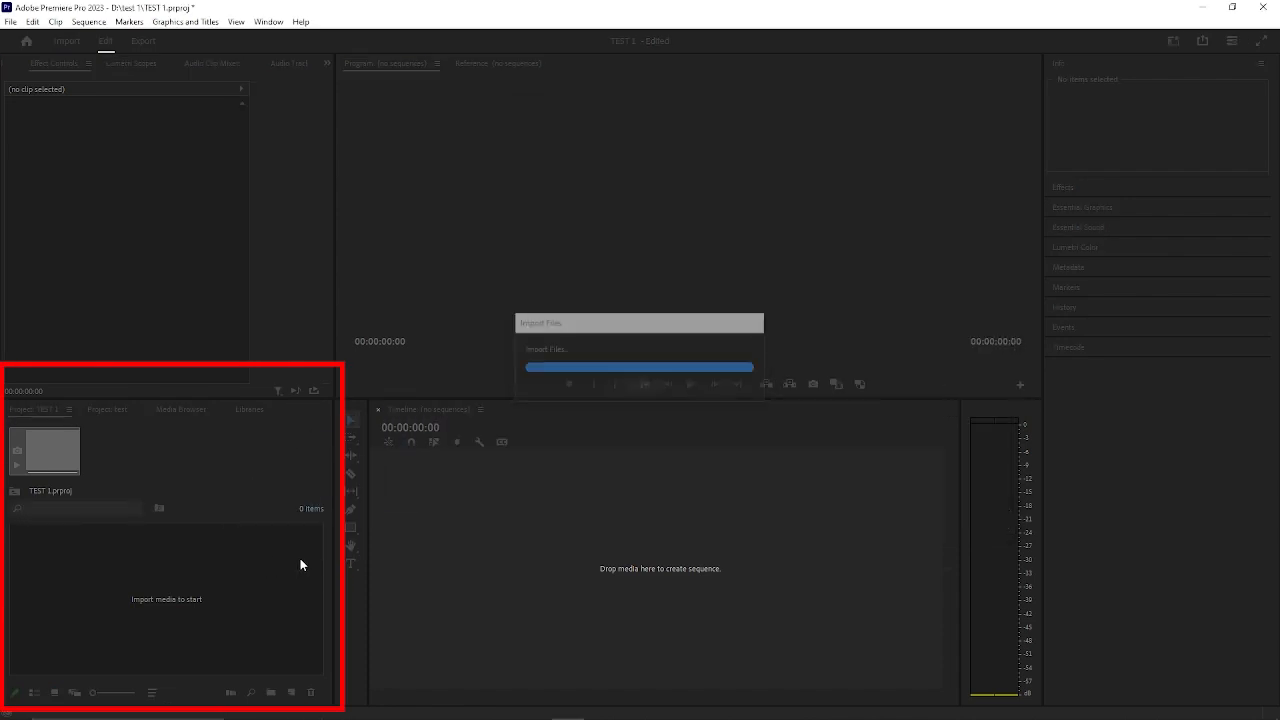
# Look through the thumbnails of the imported clips in the TEST 1 project.
pyautogui.click(260, 621)
pyautogui.click(86, 569)
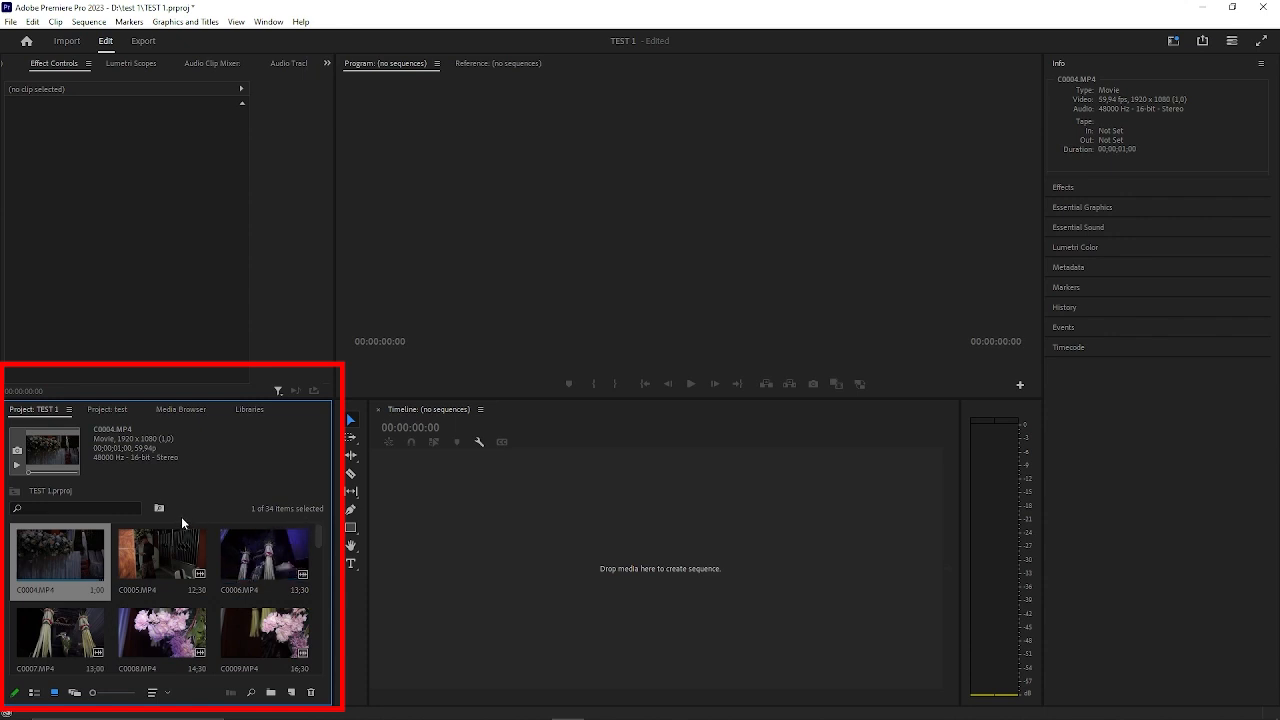
pyautogui.scroll(-3, 199, 551)
pyautogui.scroll(-1, 317, 616)
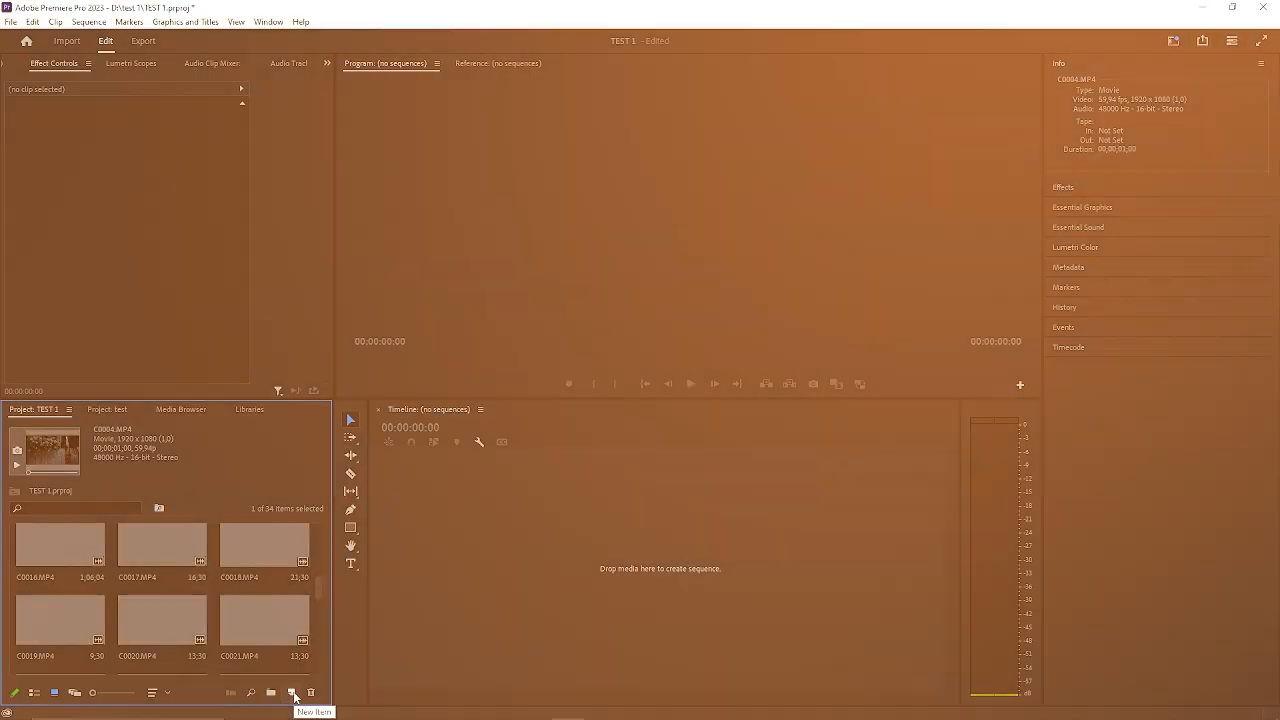
pyautogui.click(292, 693)
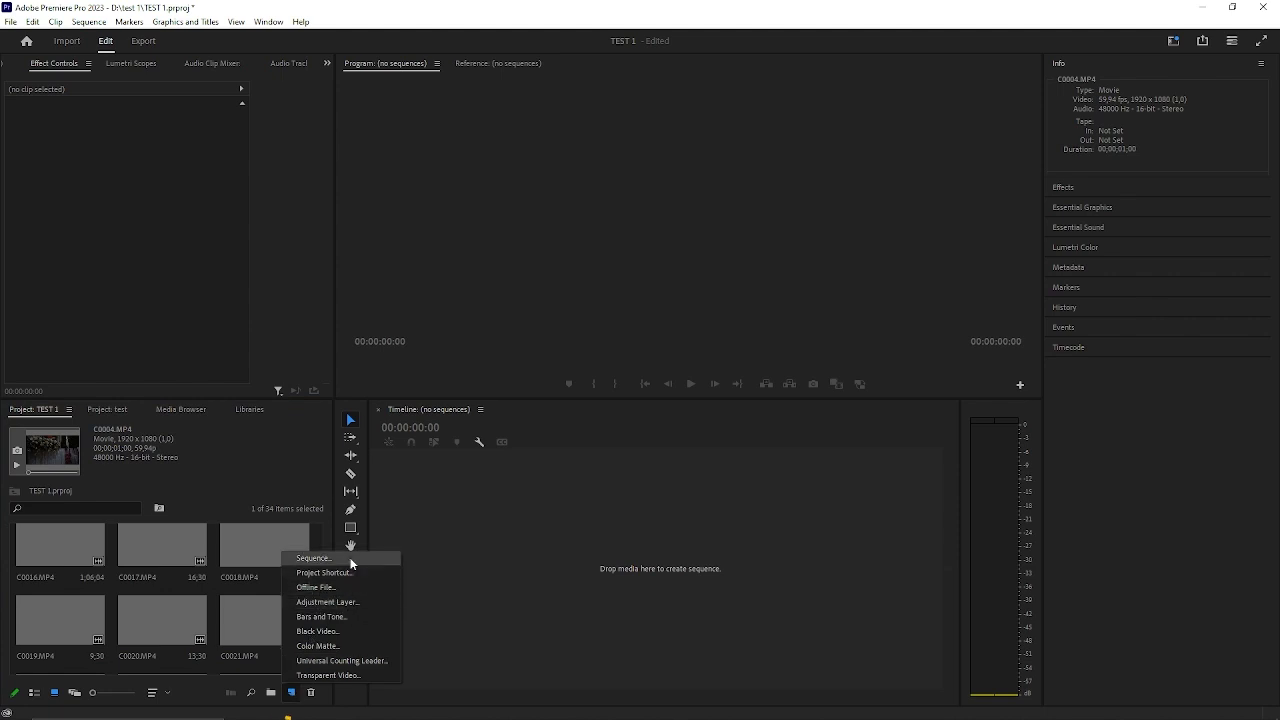
pyautogui.click(200, 574)
pyautogui.scroll(-5, 200, 574)
pyautogui.scroll(-1, 210, 600)
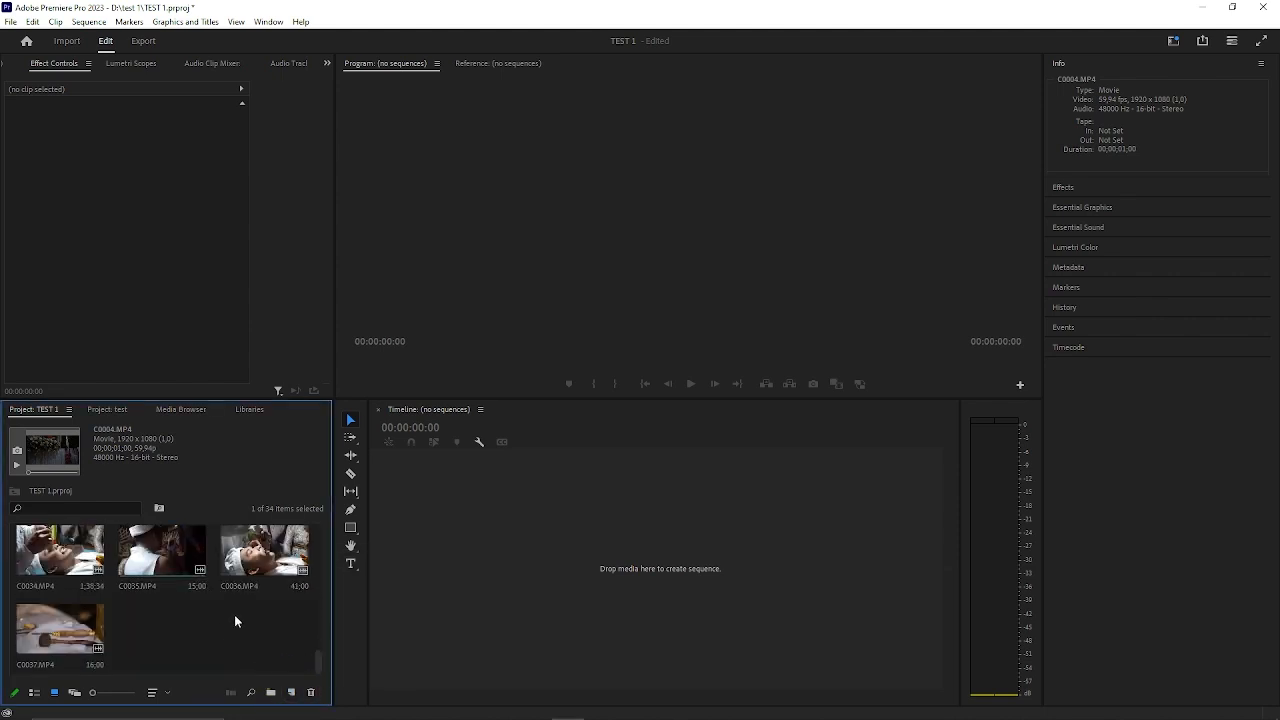
pyautogui.click(234, 614)
# Start a new sequence with the Custom editing mode and a timebase of 29.97 frames/second.
pyautogui.click(292, 690)
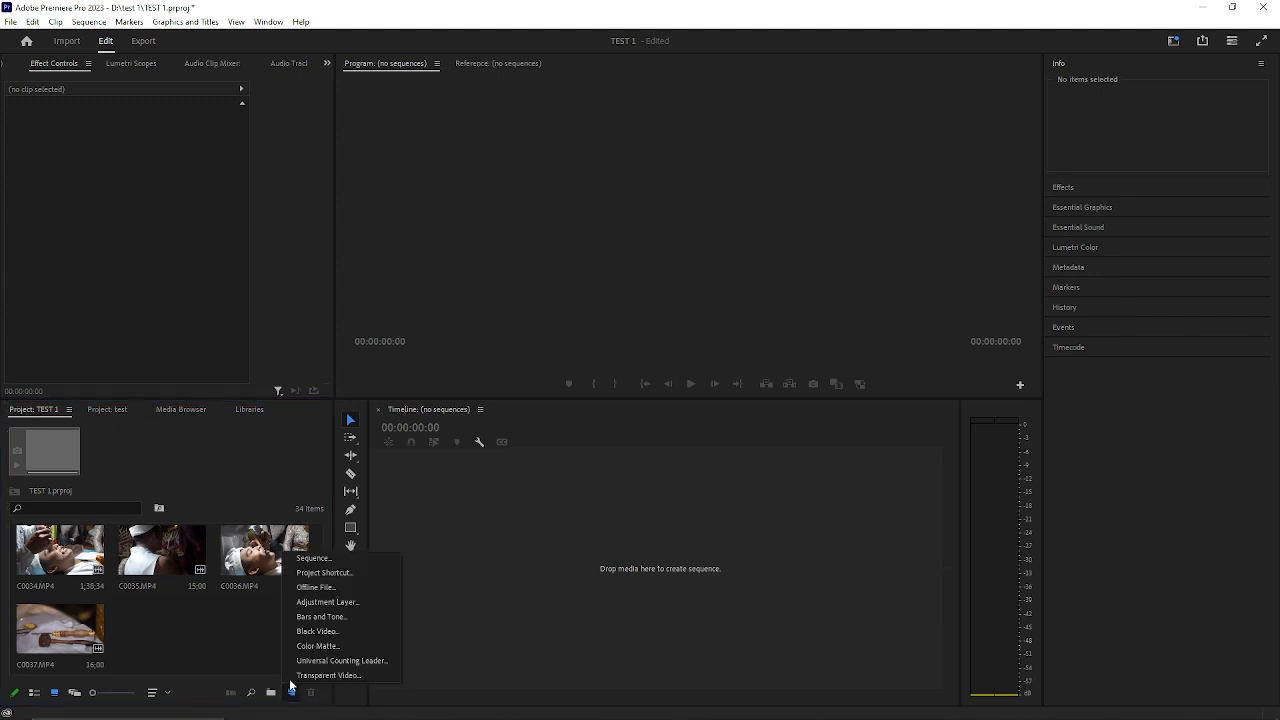
pyautogui.click(313, 559)
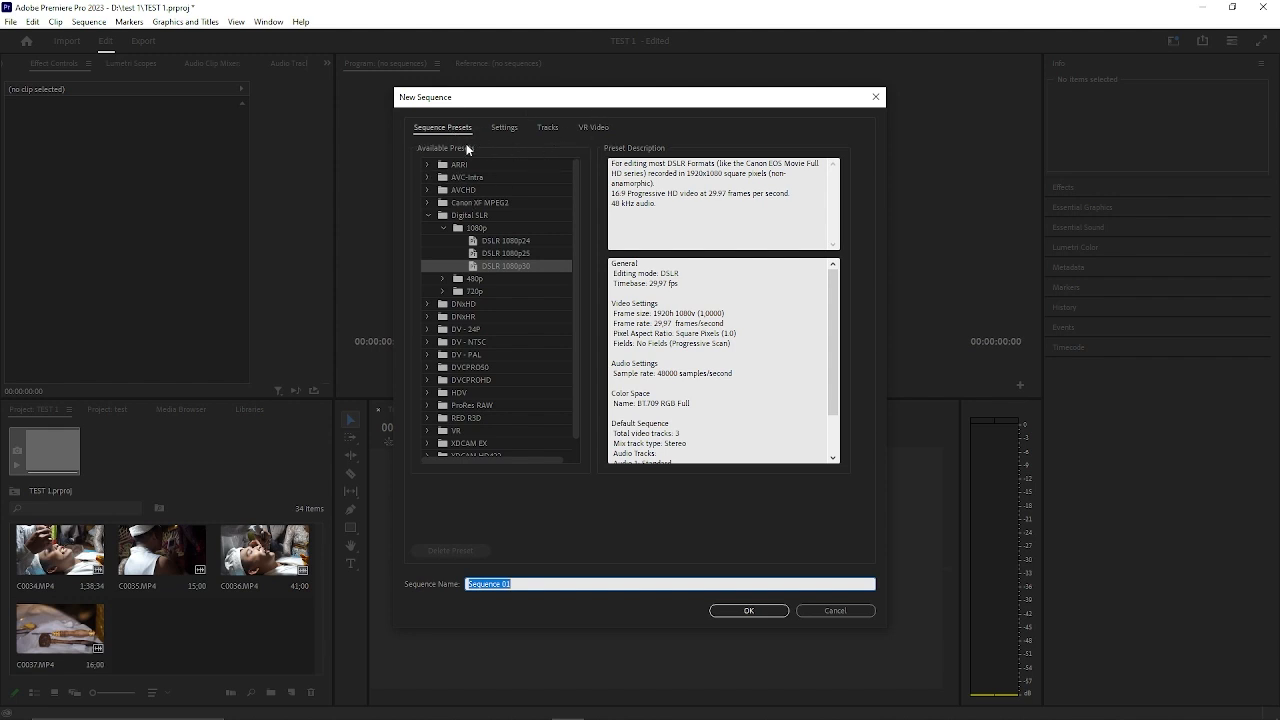
pyautogui.doubleClick(468, 215)
pyautogui.click(505, 128)
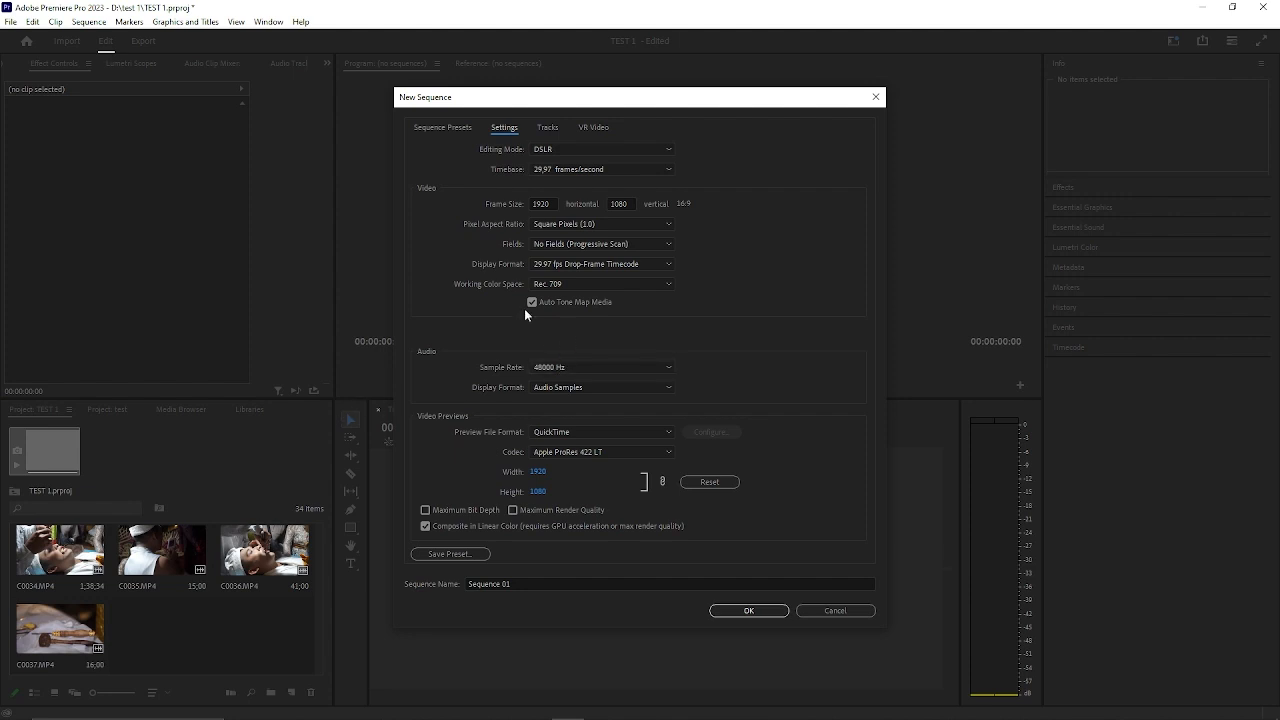
pyautogui.click(579, 150)
pyautogui.scroll(5, 584, 228)
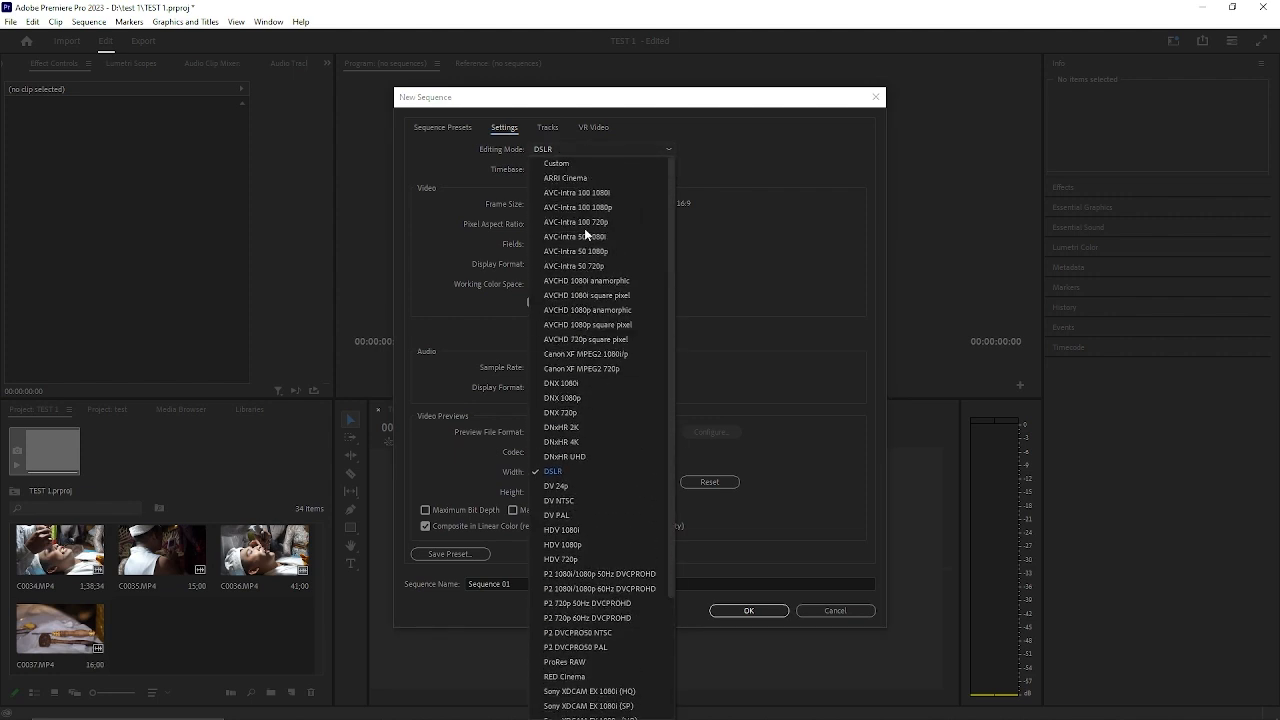
pyautogui.click(611, 159)
pyautogui.click(619, 170)
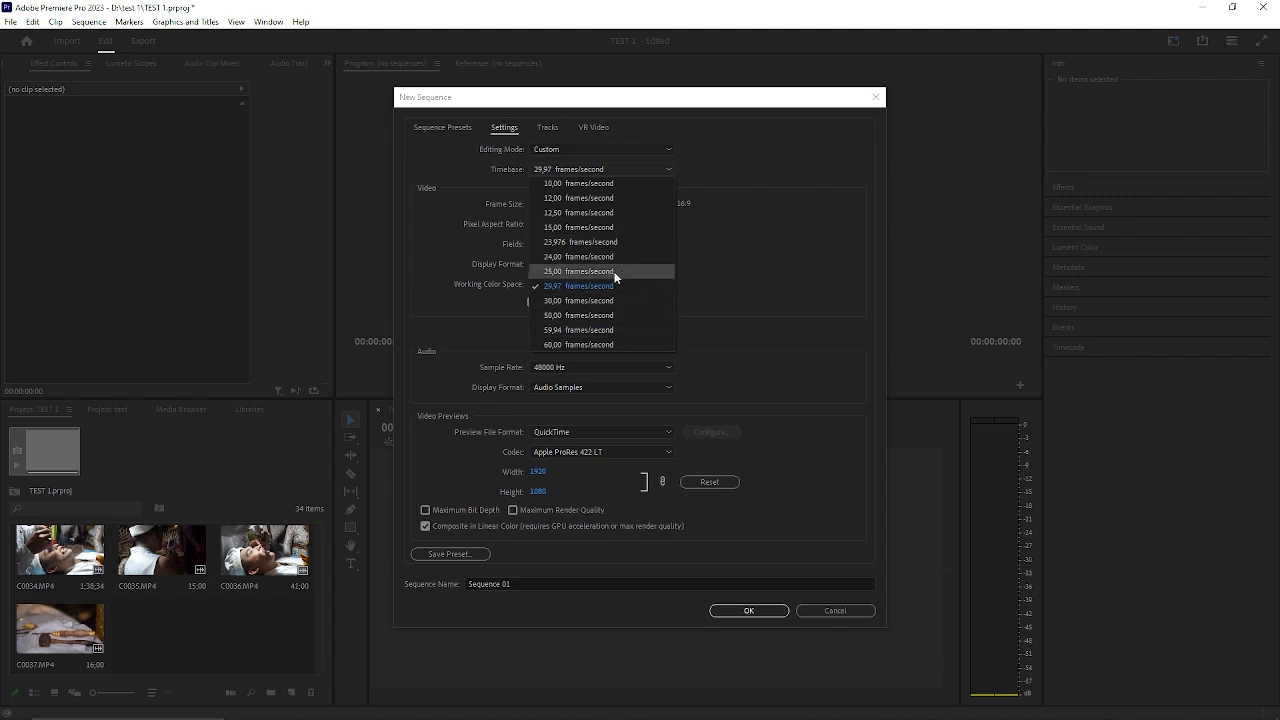
pyautogui.click(568, 287)
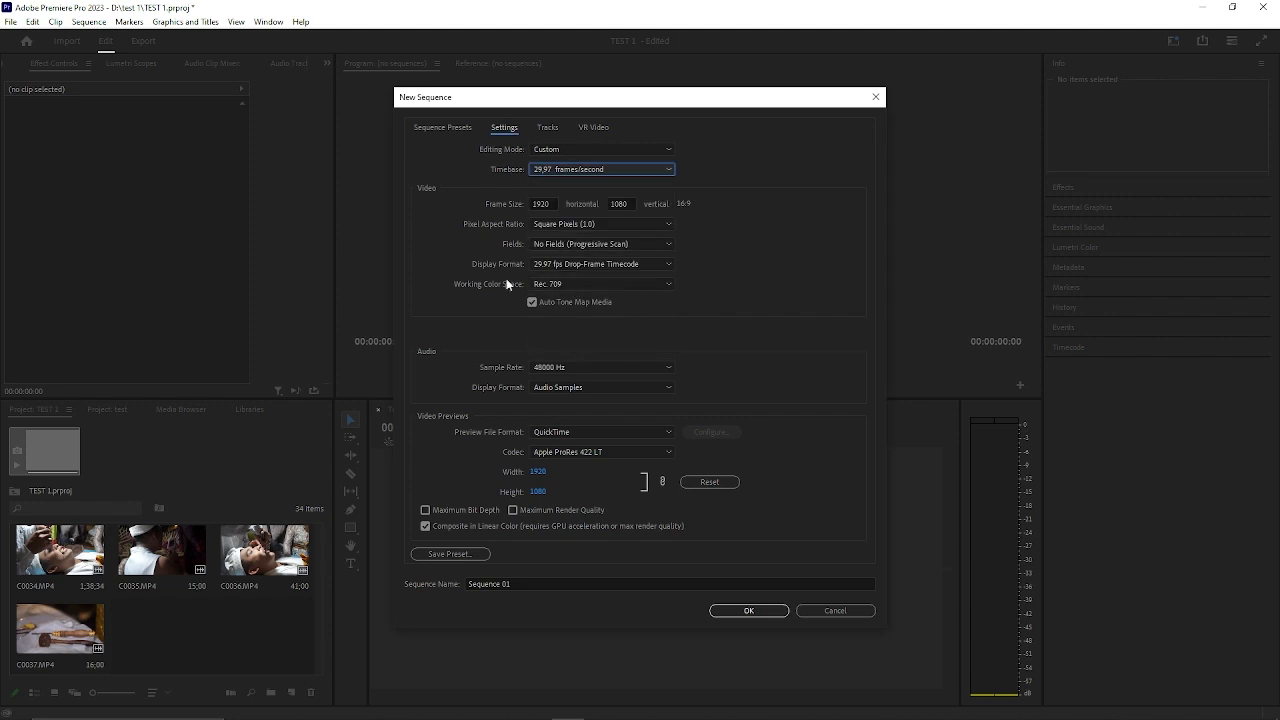
# Keep Square Pixels (1.0) as the sequence's pixel aspect ratio and QuickTime as its preview file format.
pyautogui.click(557, 225)
pyautogui.click(603, 221)
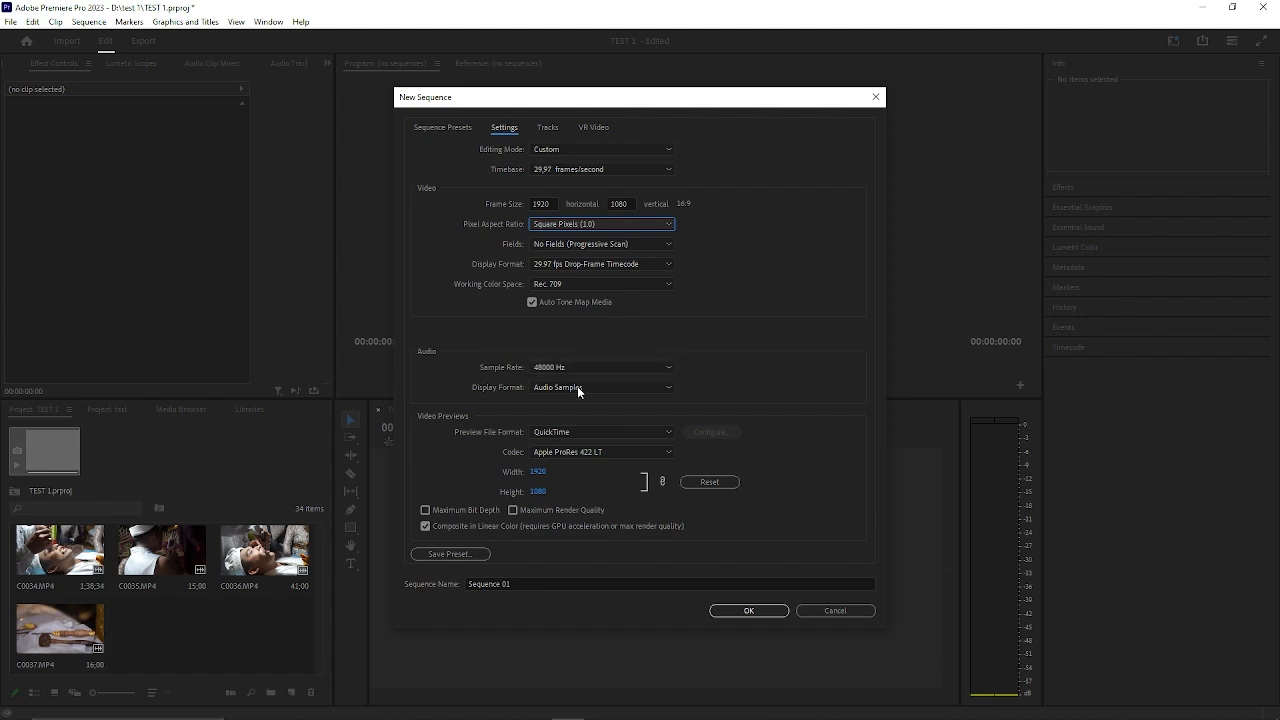
pyautogui.click(571, 431)
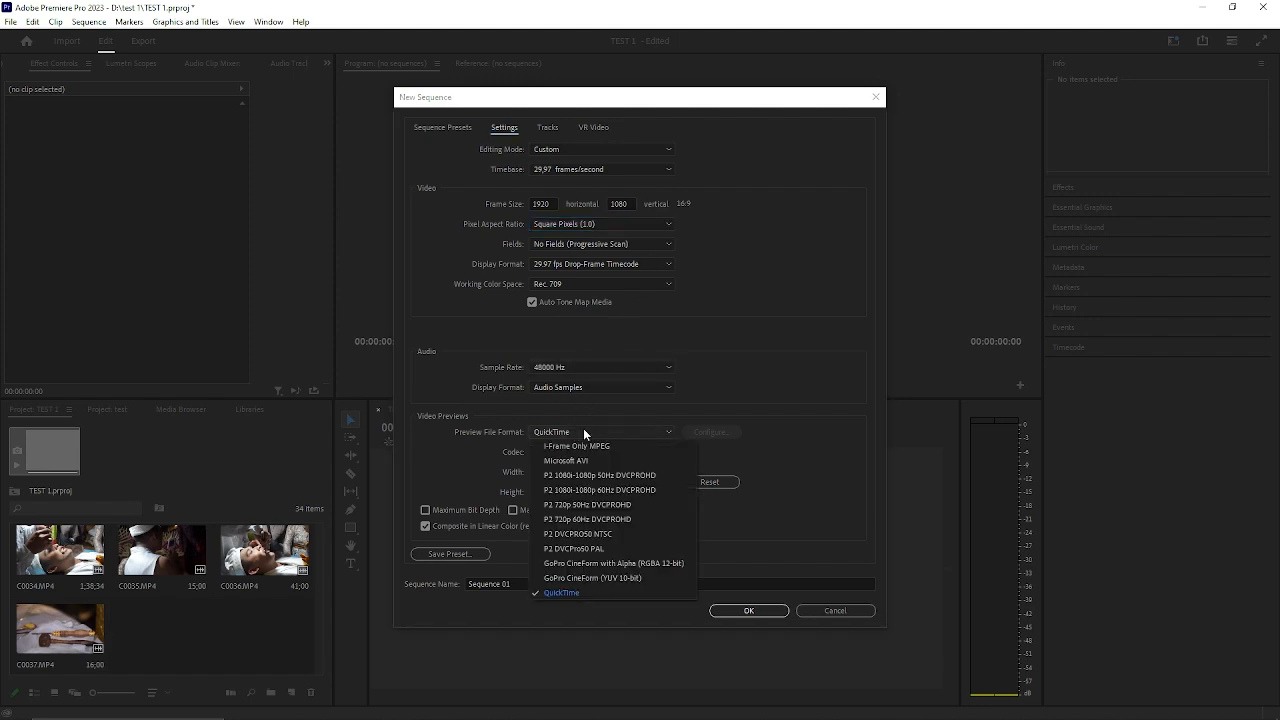
pyautogui.click(584, 432)
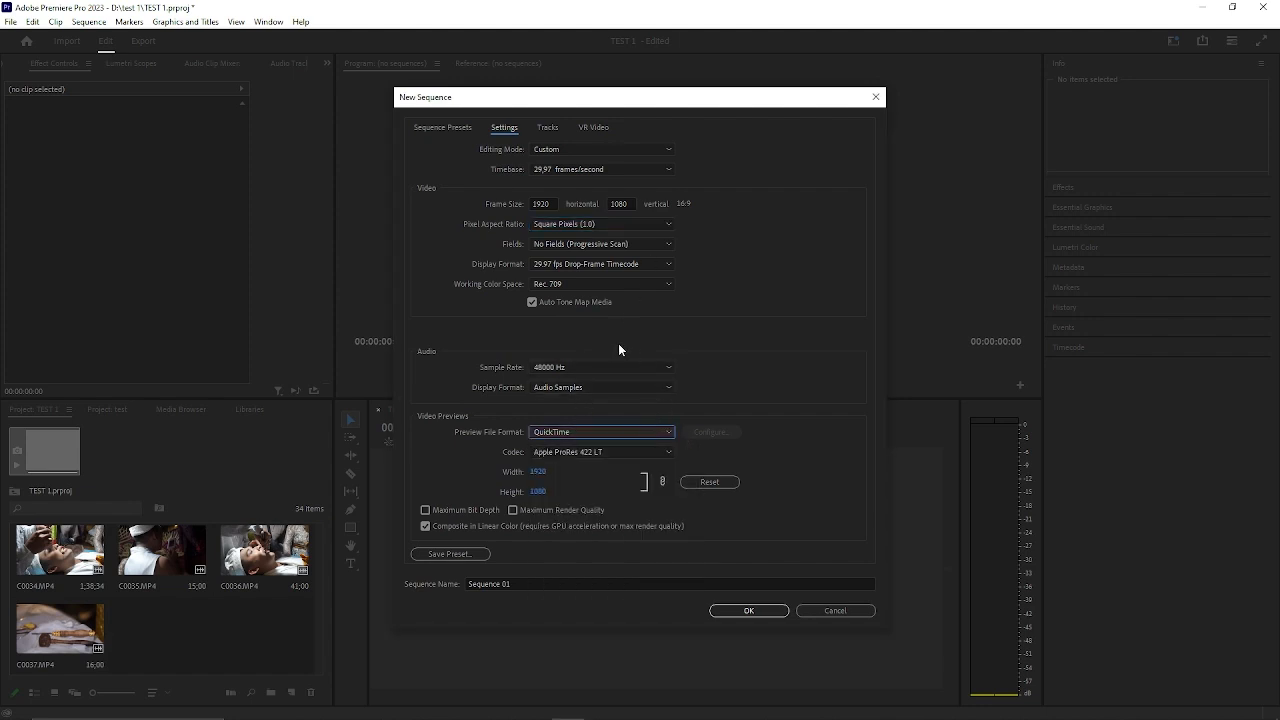
# Enable Maximum Bit Depth and Maximum Render Quality, and create the sequence with the name Sequence 01.
pyautogui.click(426, 510)
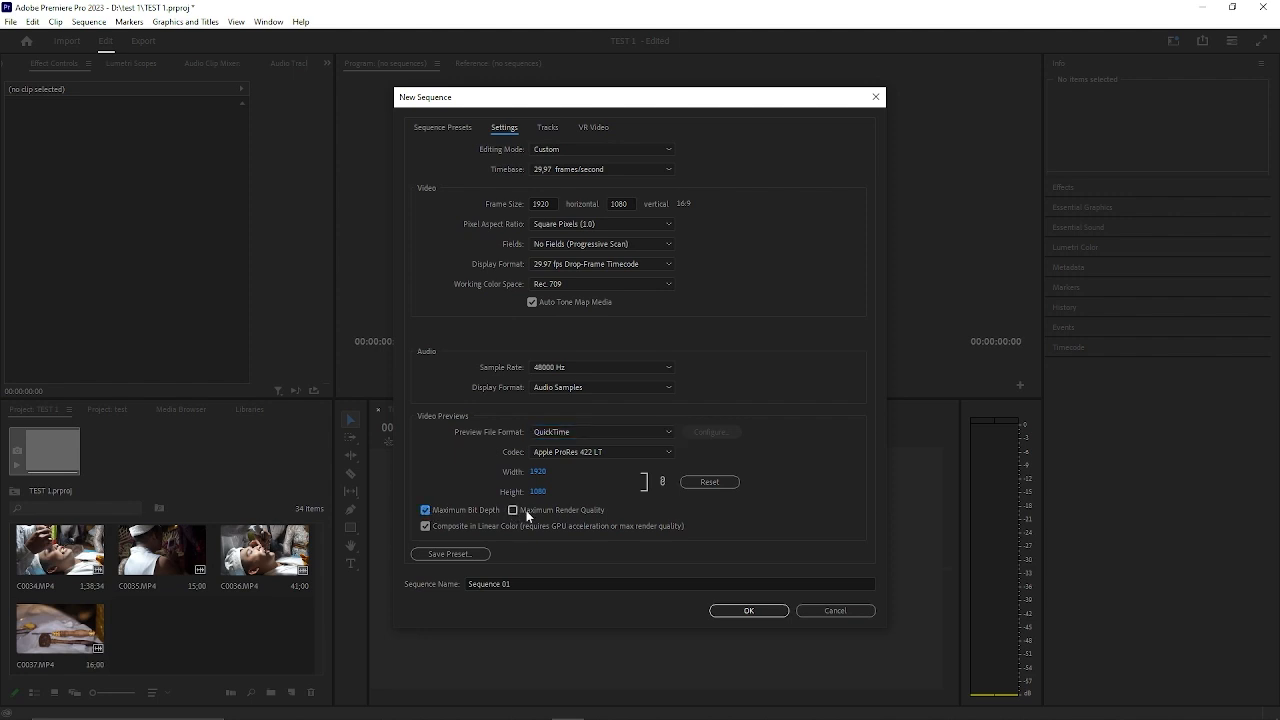
pyautogui.click(513, 511)
pyautogui.click(785, 614)
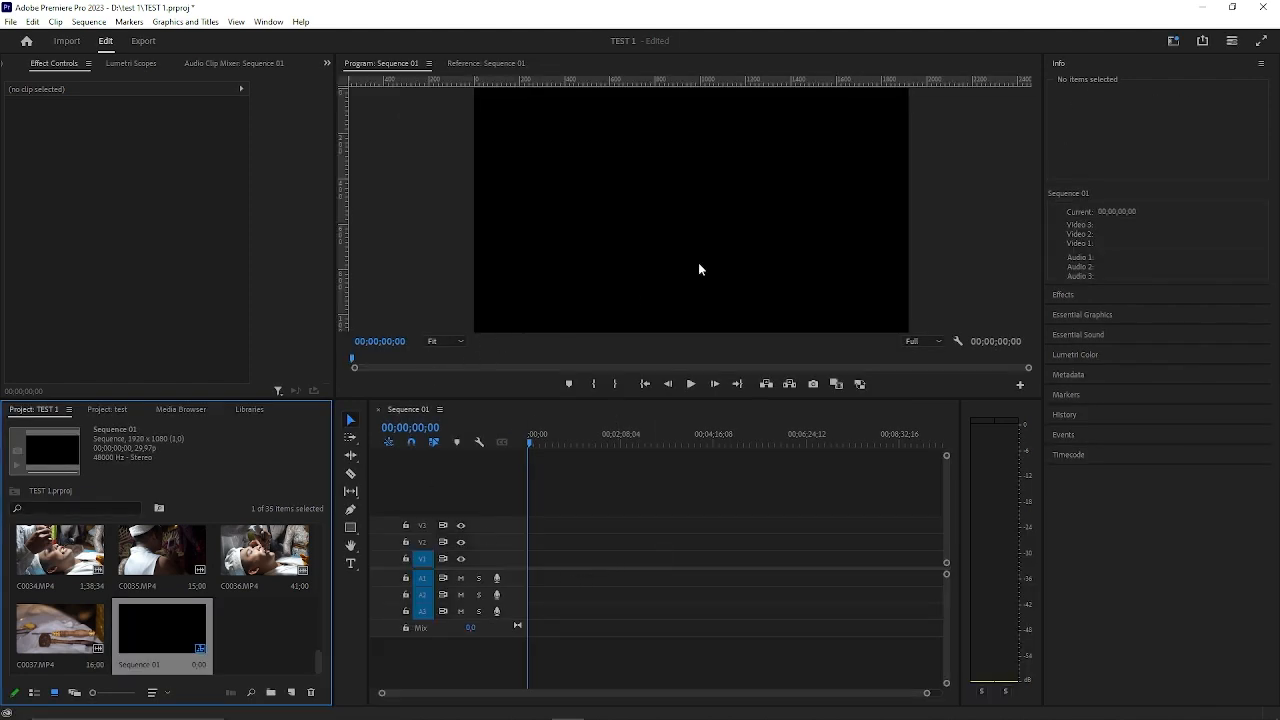
pyautogui.scroll(3, 274, 588)
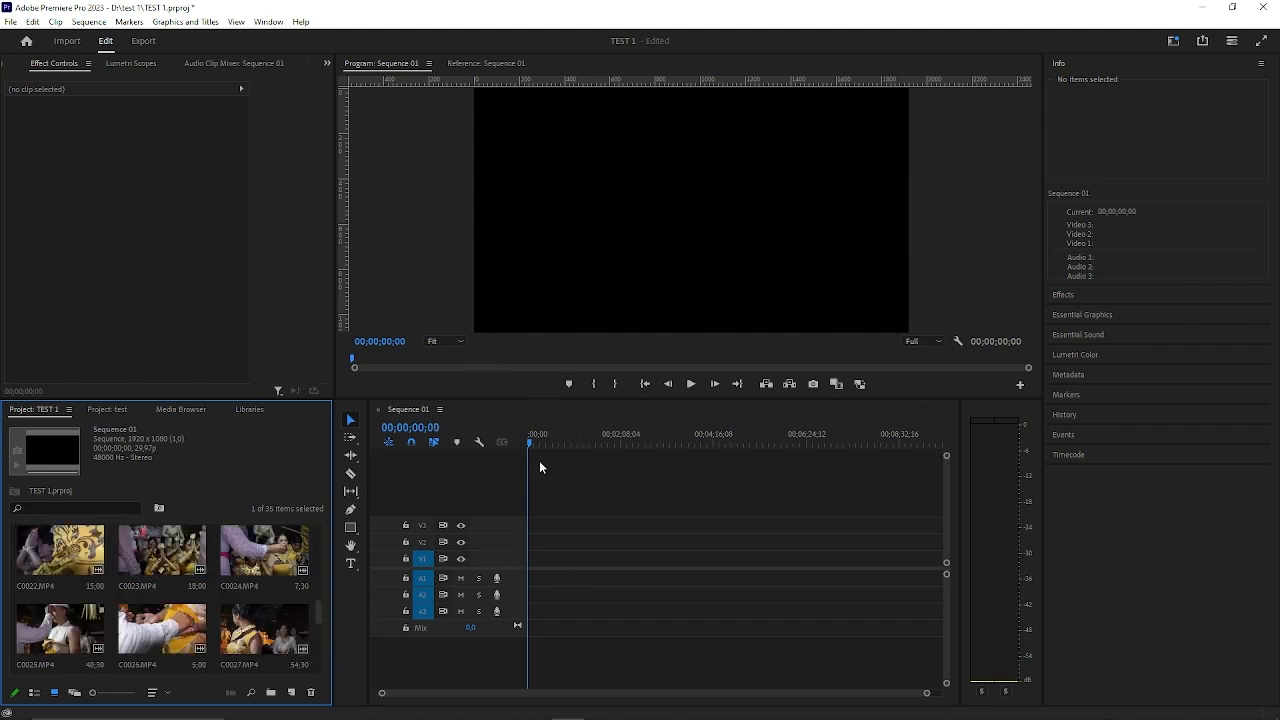
pyautogui.scroll(-1, 498, 511)
pyautogui.scroll(4, 271, 558)
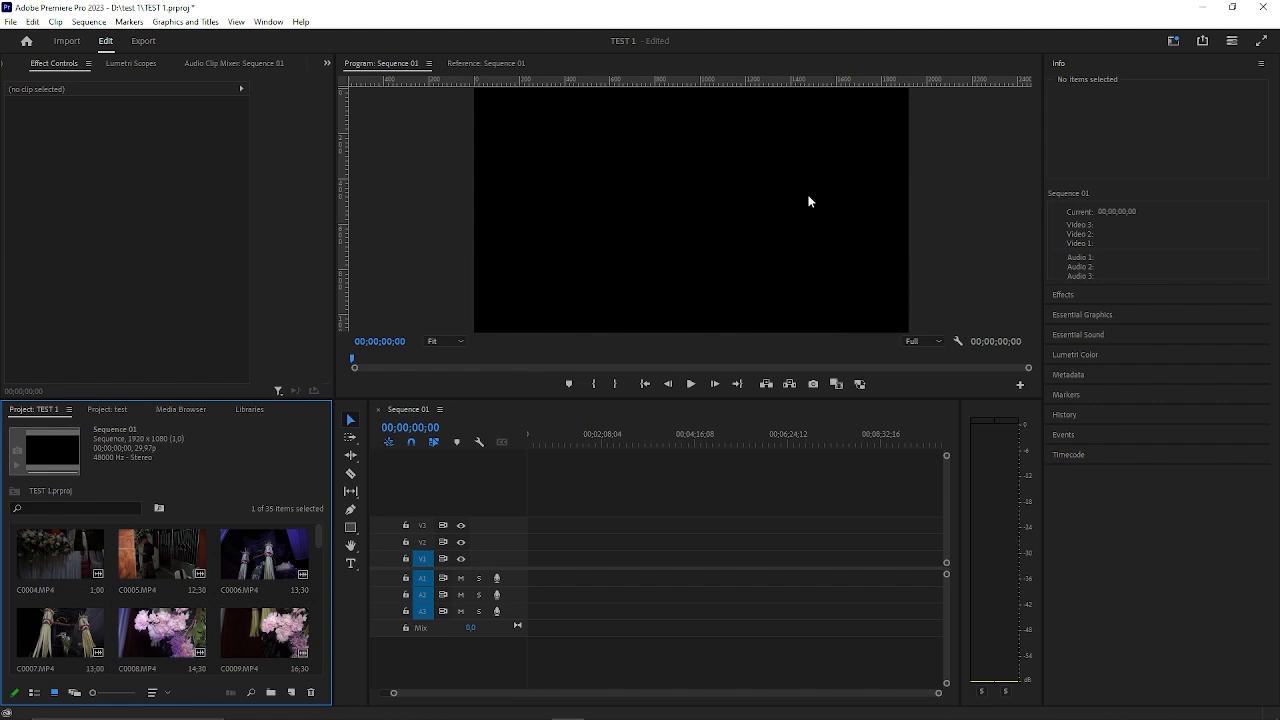
pyautogui.click(140, 565)
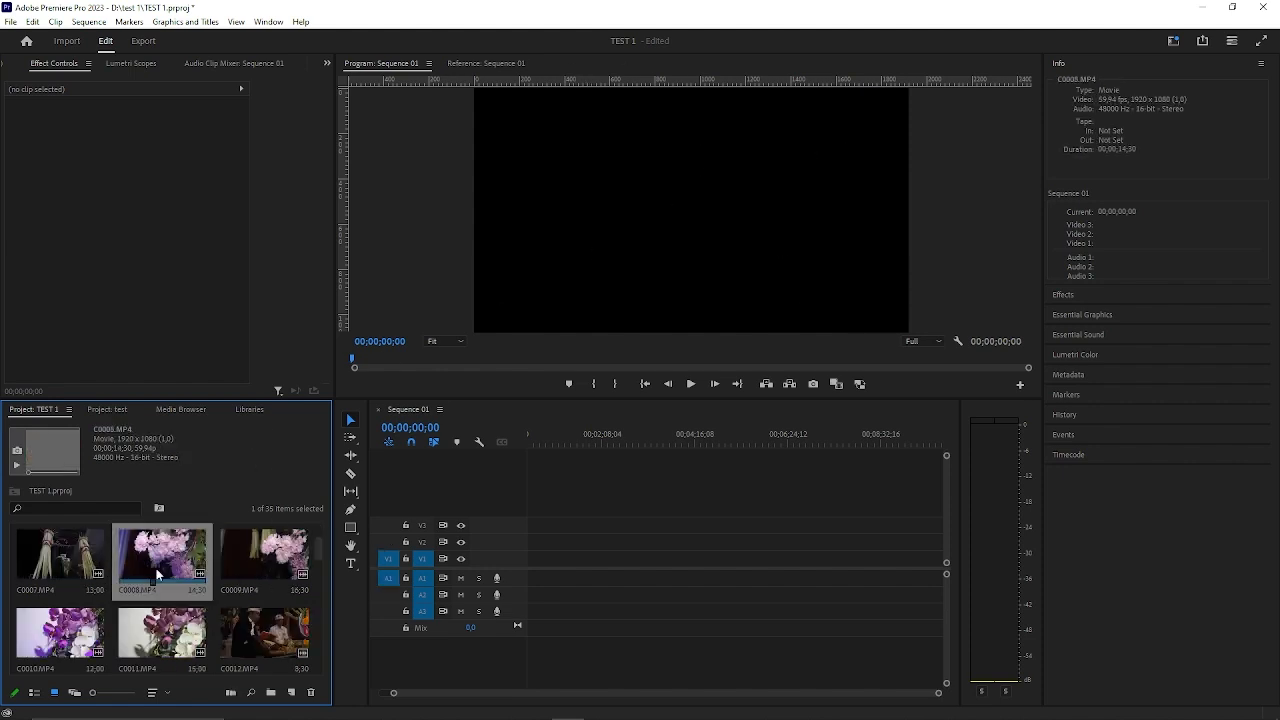
pyautogui.press('Down')
# Place the clip C0004.MP4 at the start of Sequence 01 on V1 and A1, keeping the existing sequence settings.
pyautogui.click(542, 540)
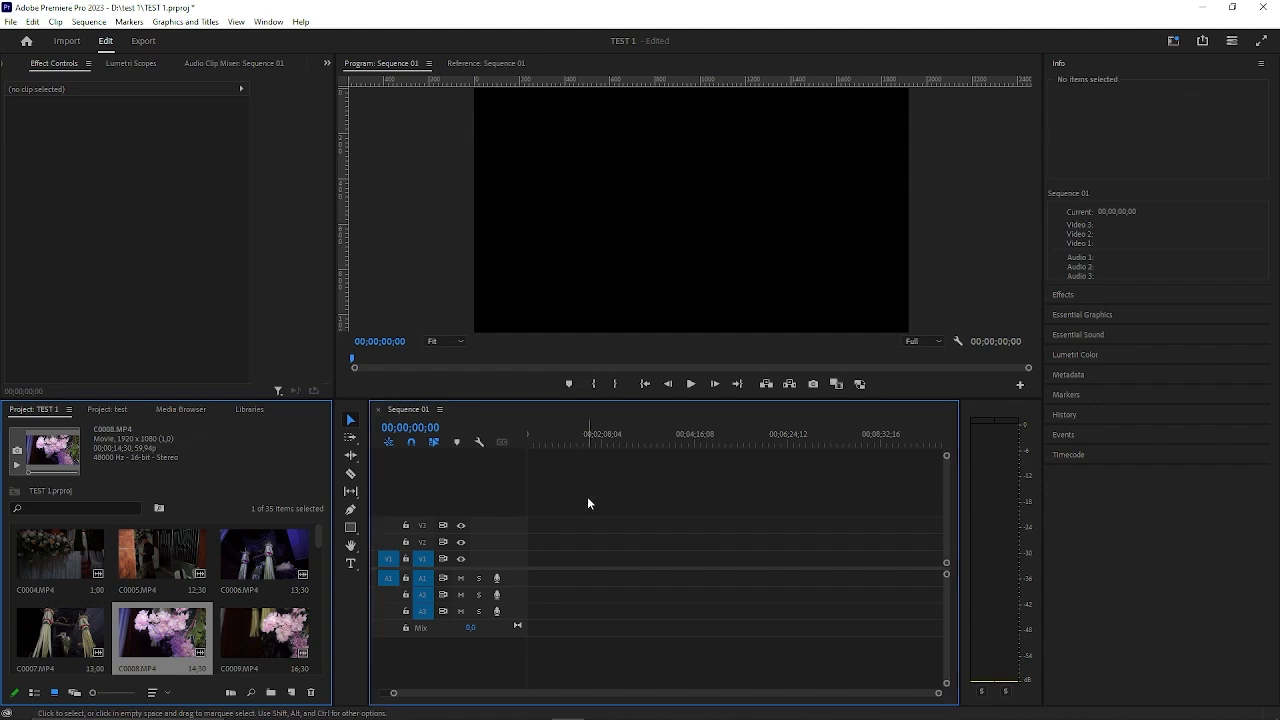
pyautogui.moveTo(586, 432); pyautogui.dragTo(414, 456)
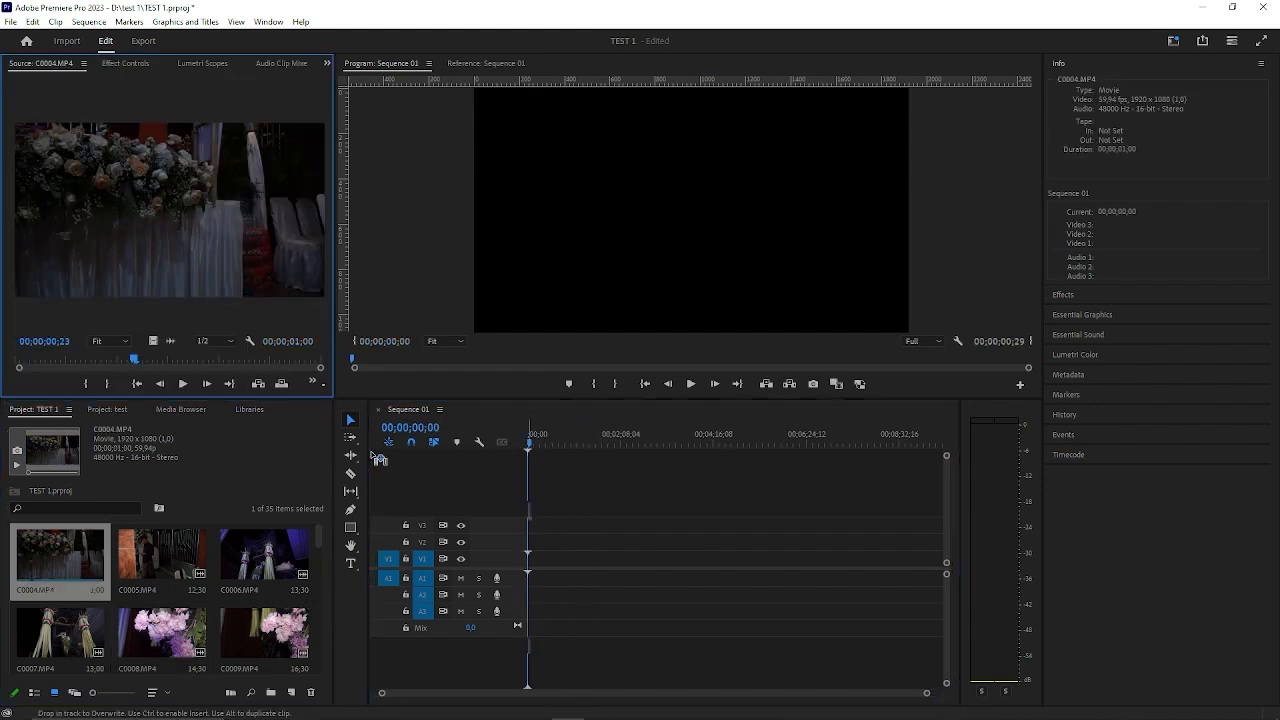
pyautogui.moveTo(379, 458); pyautogui.dragTo(521, 585)
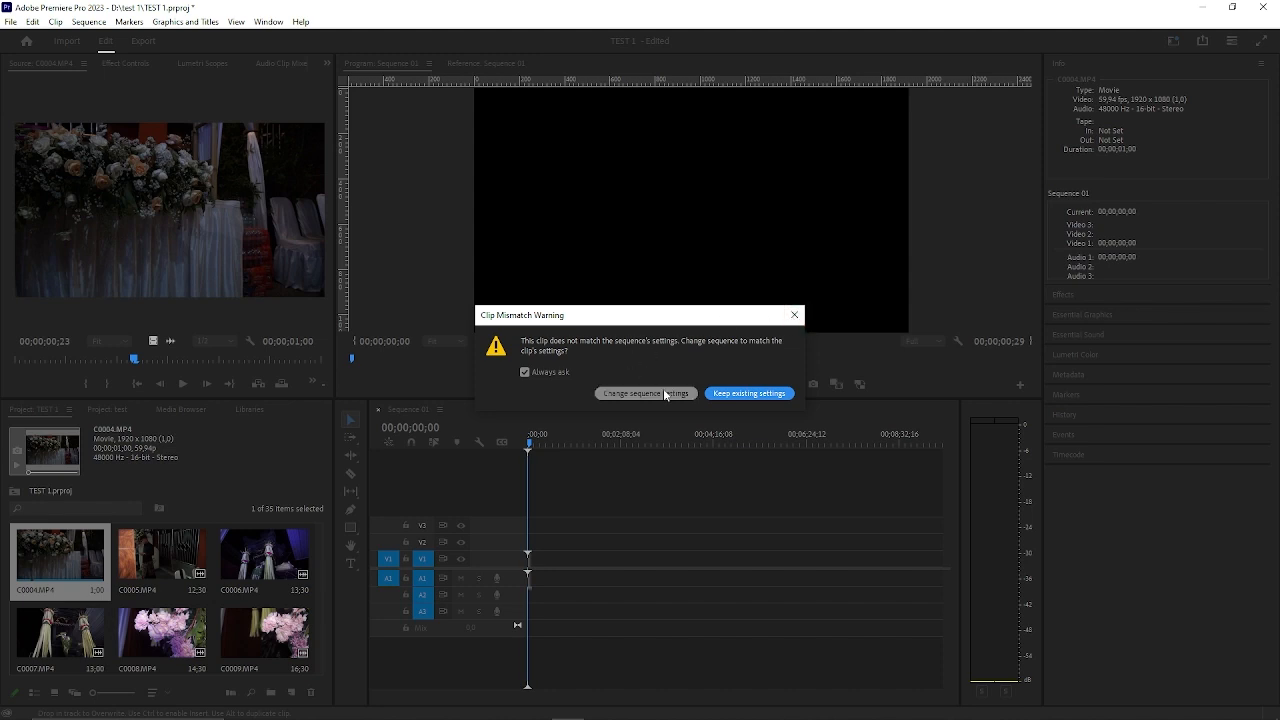
pyautogui.click(767, 393)
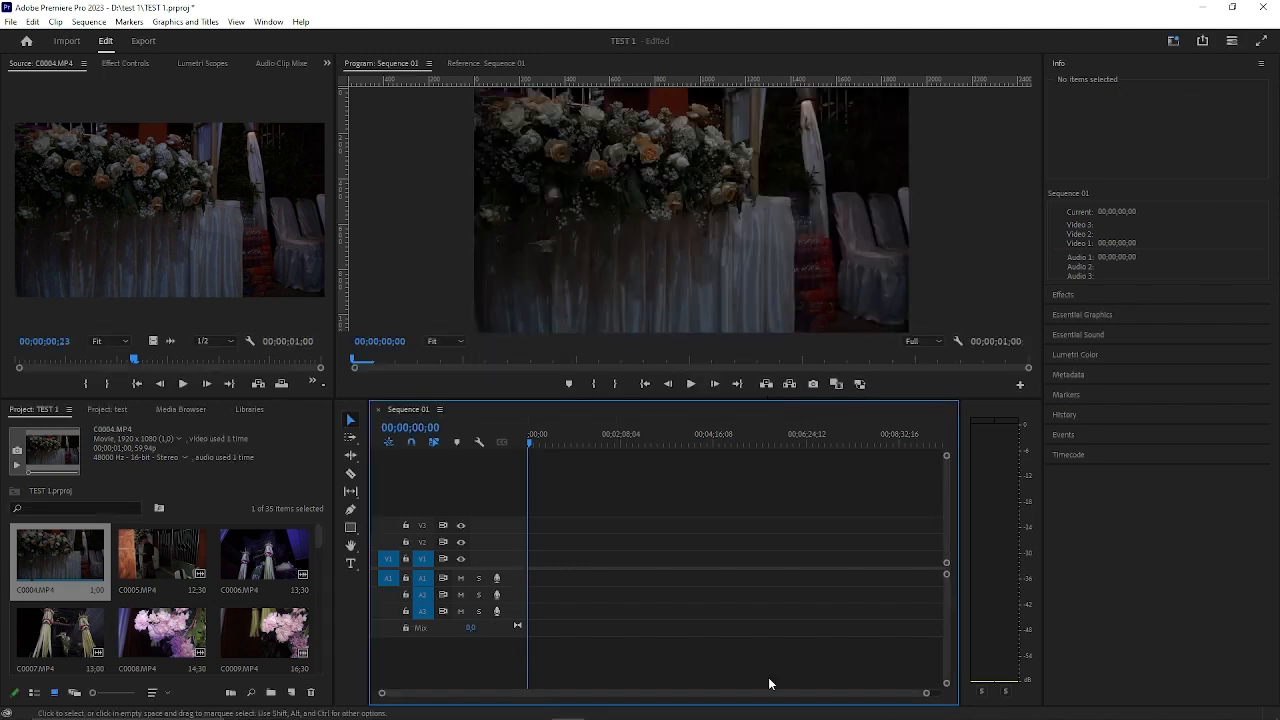
pyautogui.moveTo(926, 692); pyautogui.dragTo(430, 693)
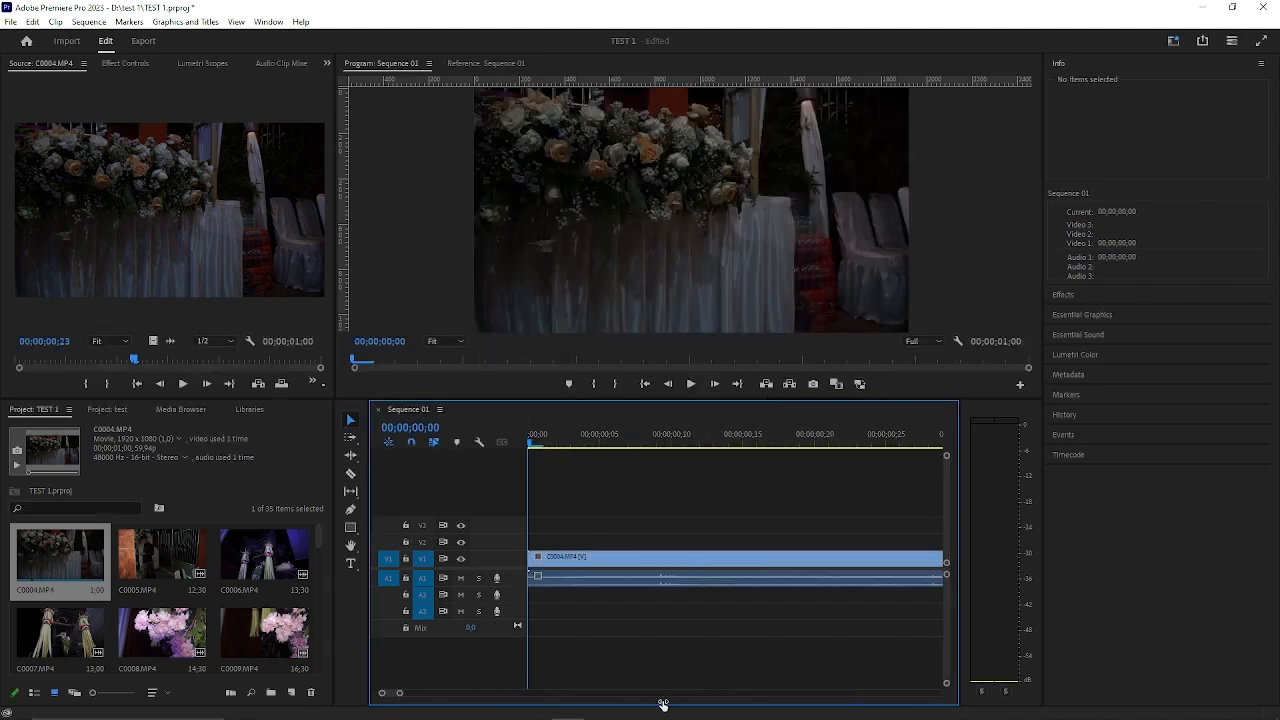
pyautogui.moveTo(624, 559); pyautogui.dragTo(788, 567)
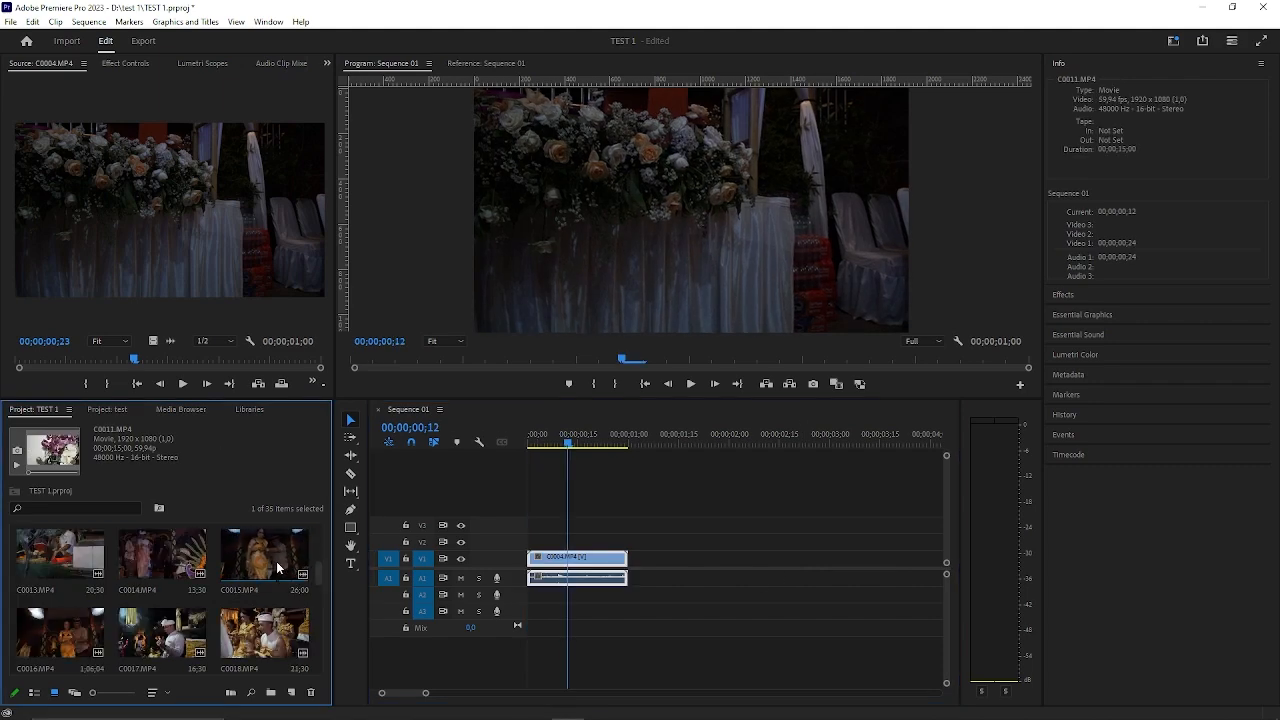
# Replace C0004.MP4 in Sequence 01 with the clips C0017.MP4, C0018.MP4 and C0020.MP4 placed end to end from the start.
pyautogui.moveTo(163, 632); pyautogui.dragTo(576, 556)
pyautogui.press('Delete')
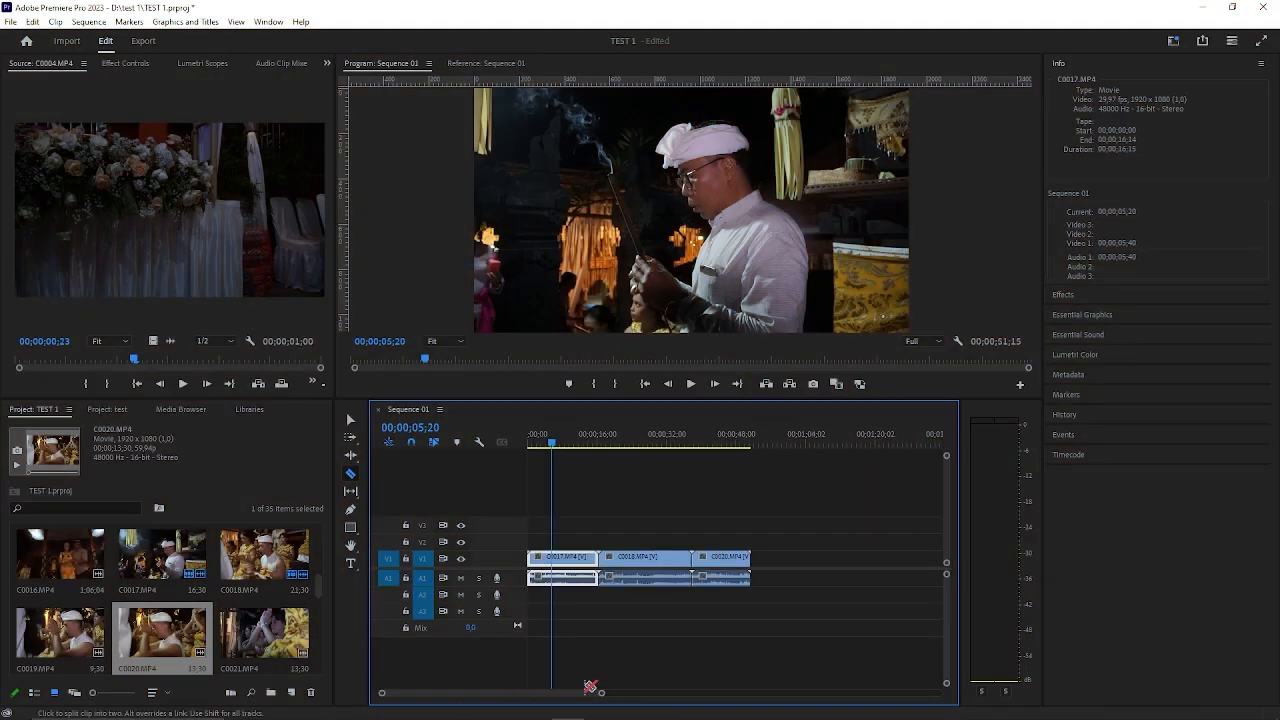
# Split the C0017.MP4 clip with the Razor tool at 00;00;05;26 and again at about 00;00;10;20.
pyautogui.moveTo(601, 692); pyautogui.dragTo(524, 692)
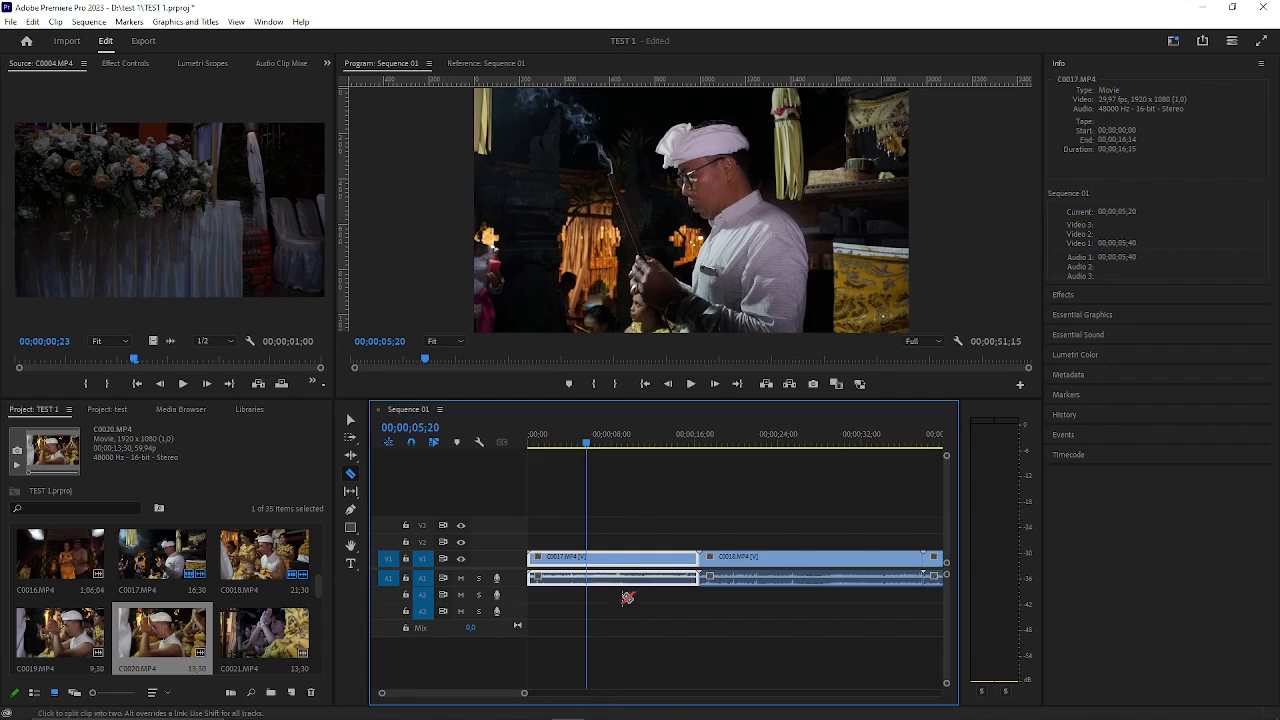
pyautogui.click(540, 441)
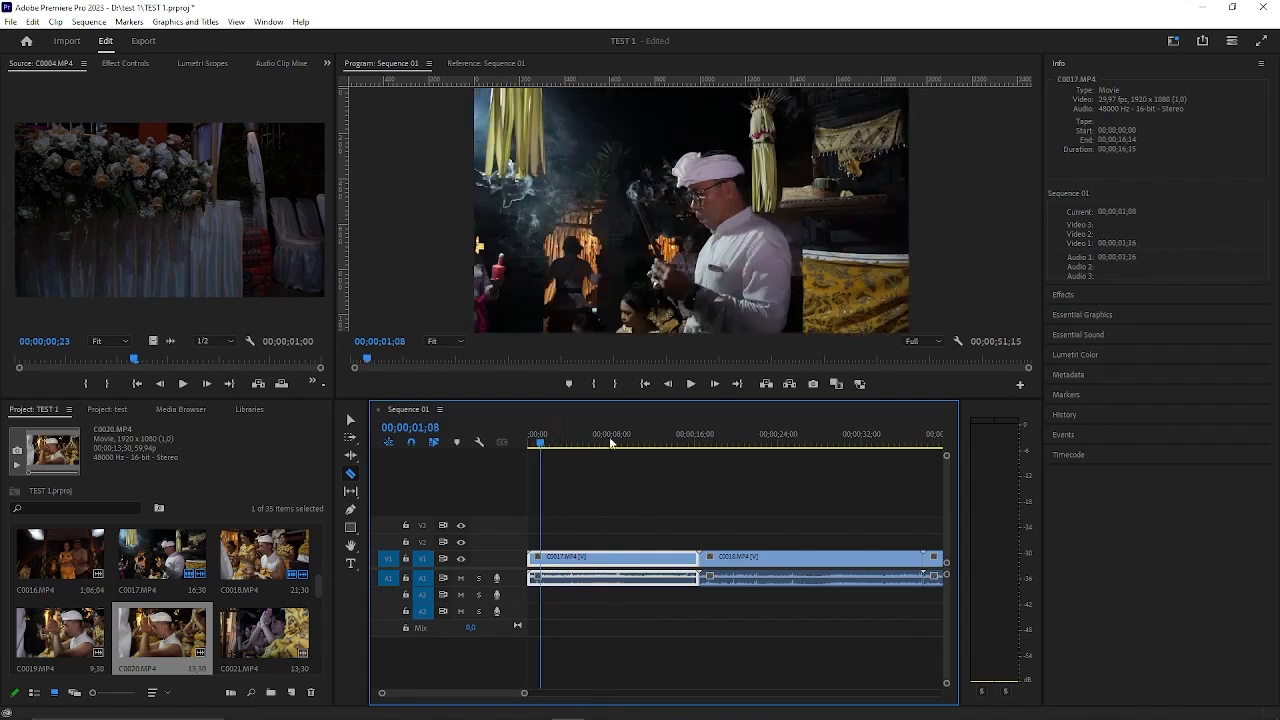
pyautogui.click(350, 419)
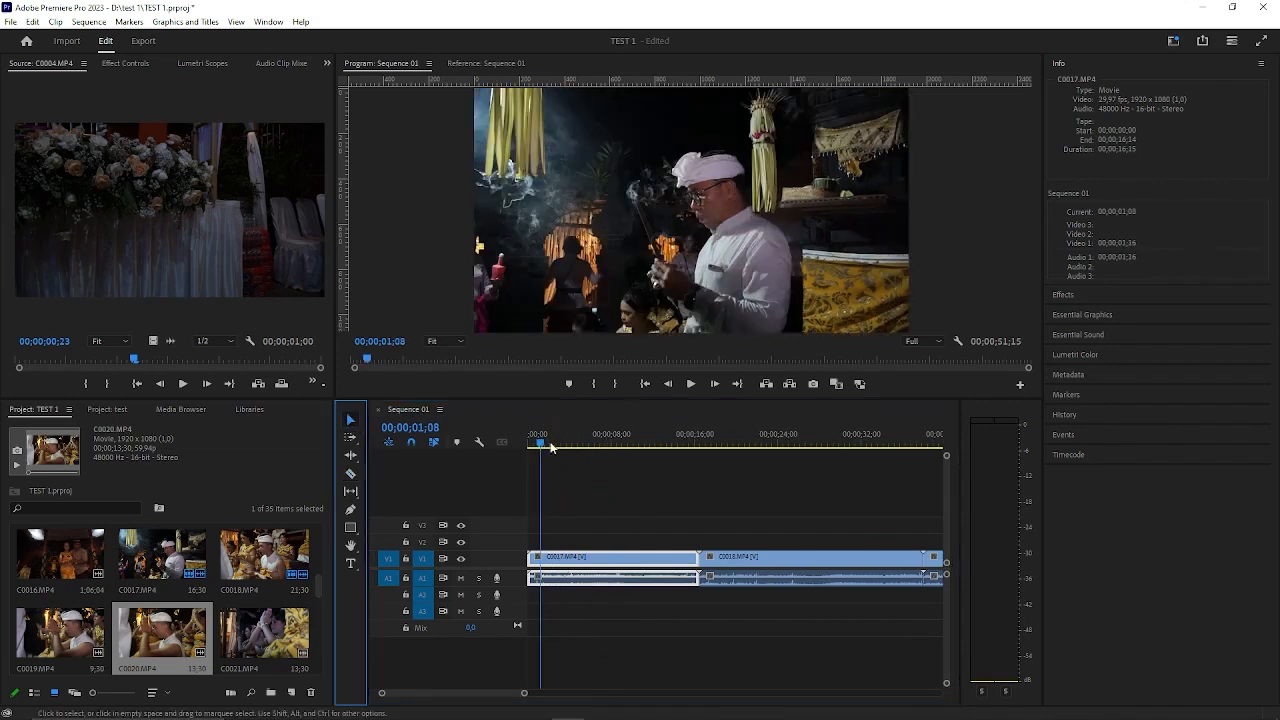
pyautogui.click(588, 443)
pyautogui.click(350, 473)
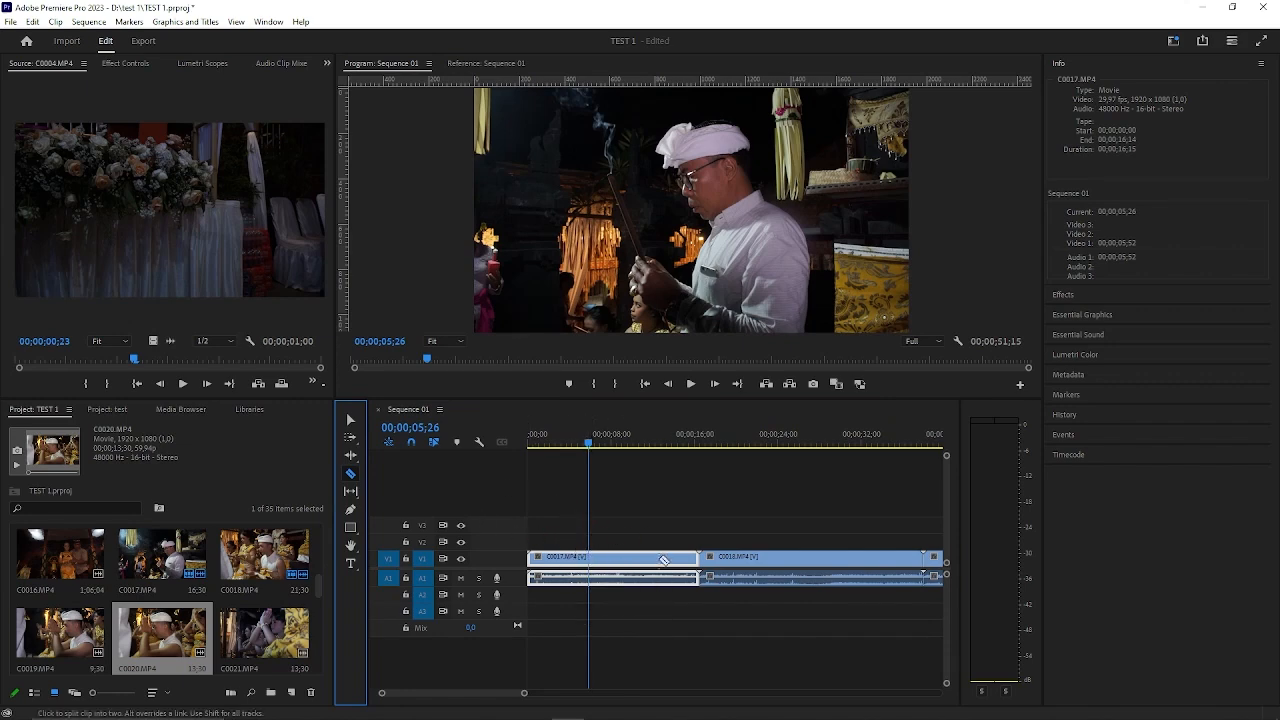
pyautogui.click(592, 558)
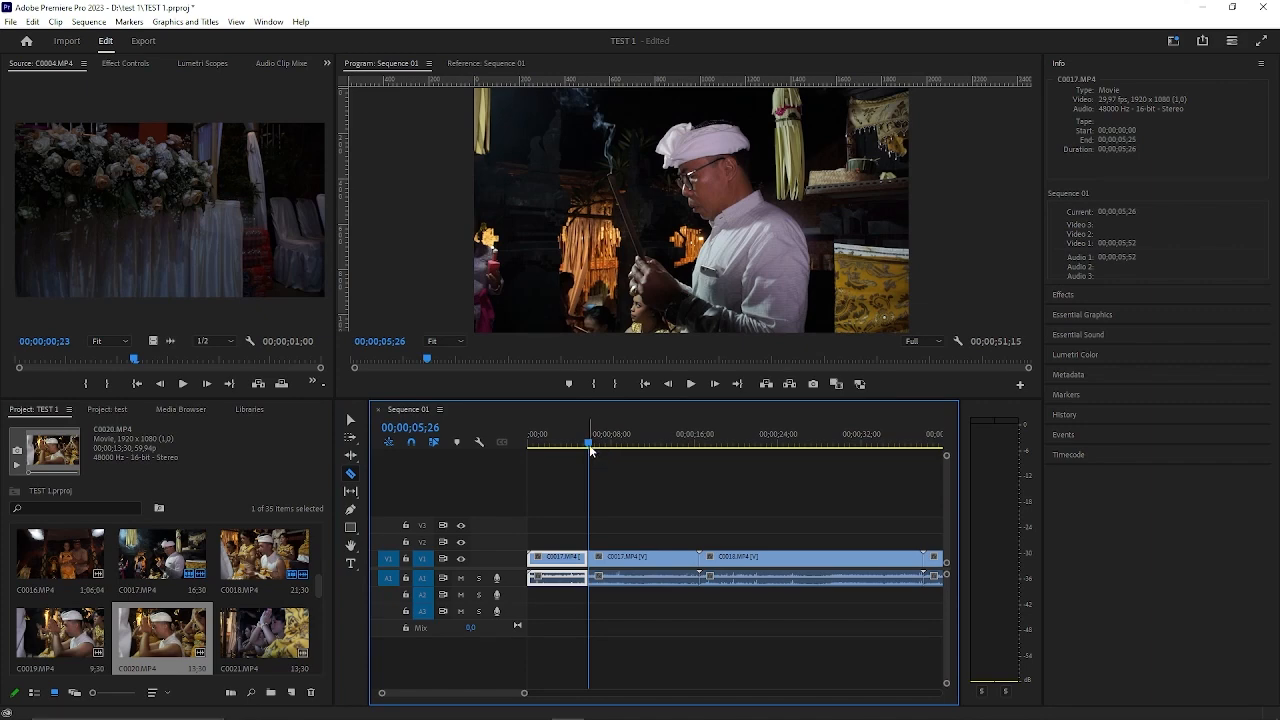
pyautogui.moveTo(589, 444); pyautogui.dragTo(629, 450)
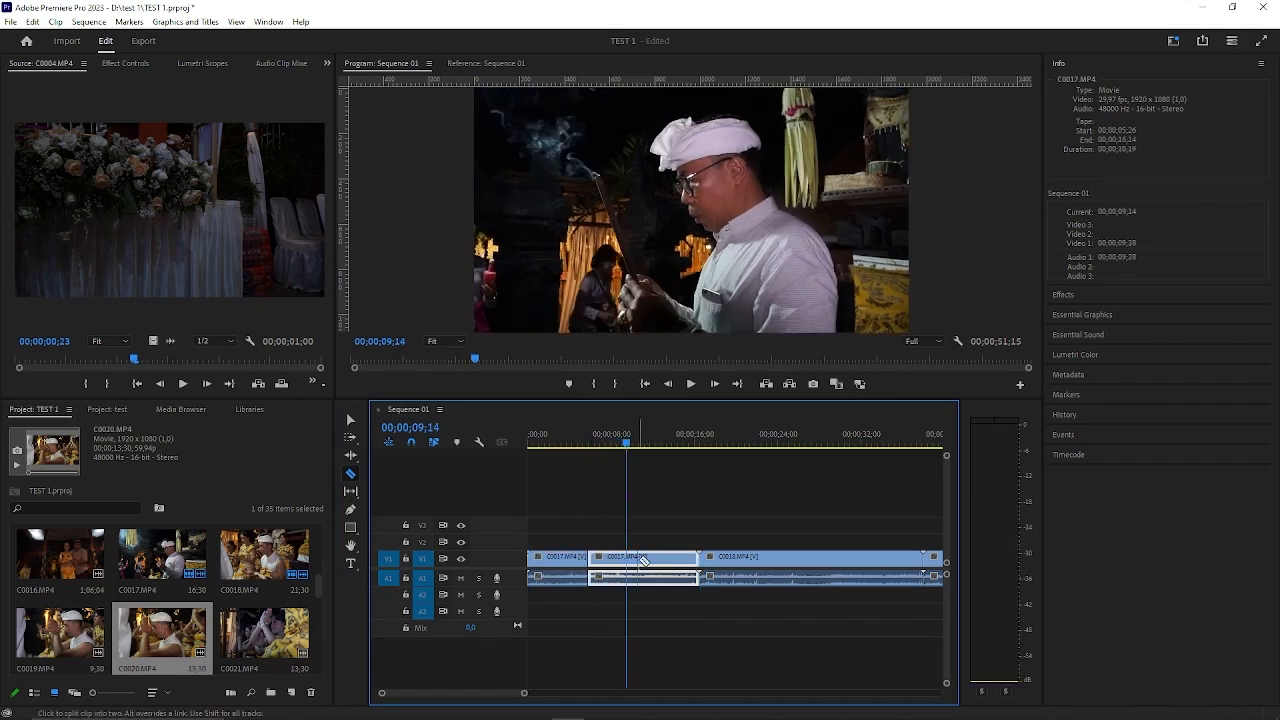
pyautogui.click(637, 558)
# Move the middle piece of C0017.MP4 up to V2 and A2, starting at about 00;00;15;04 over the joint with C0018.MP4.
pyautogui.click(354, 421)
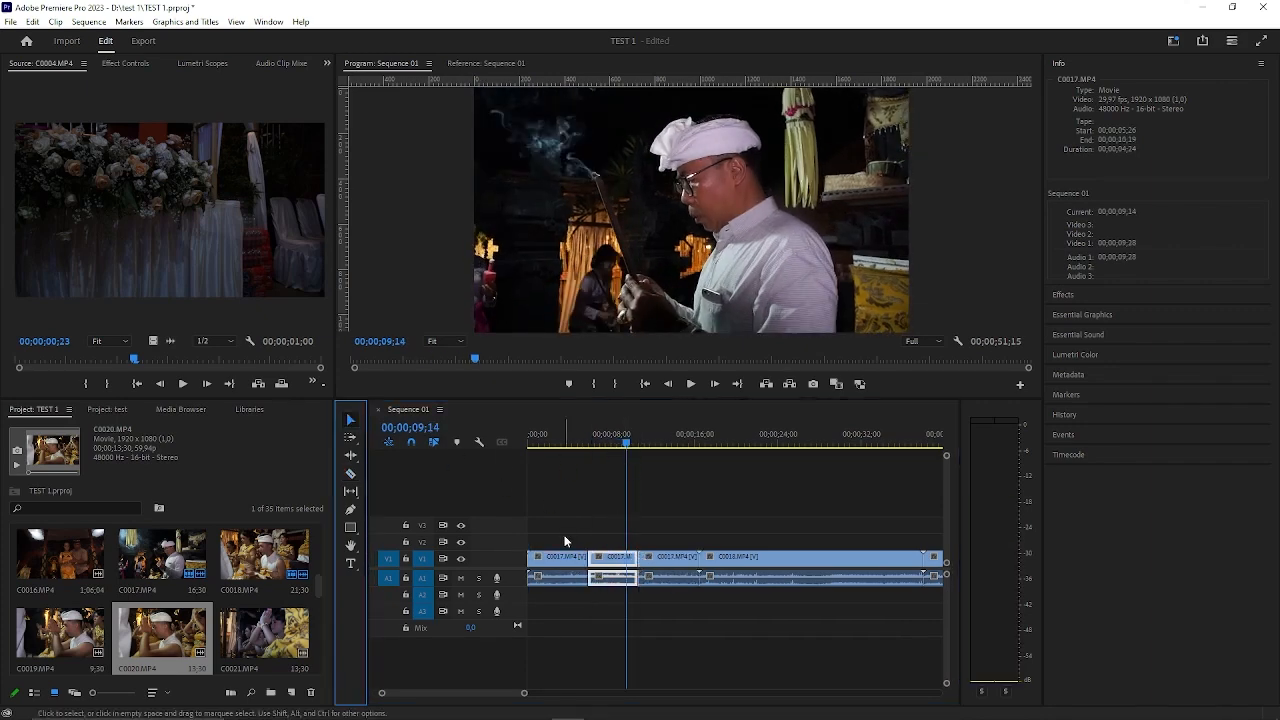
pyautogui.click(612, 560)
pyautogui.moveTo(604, 560); pyautogui.dragTo(715, 598)
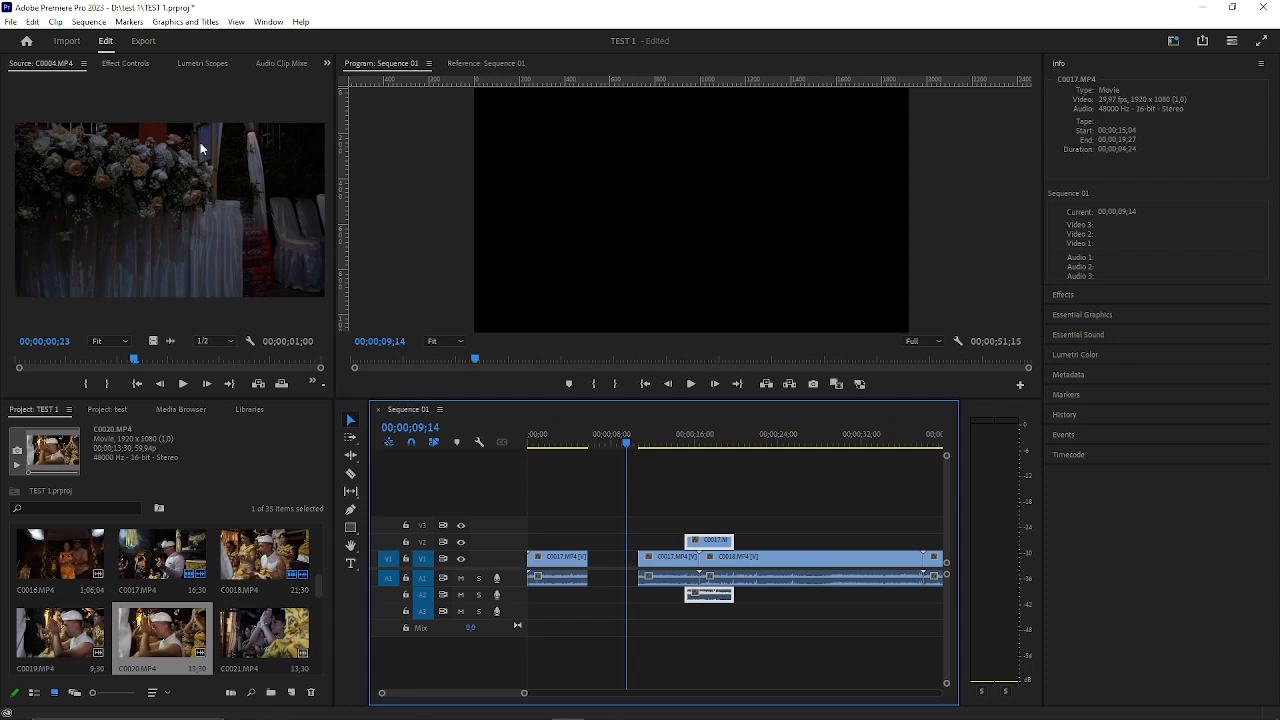
# Mark C0020.MP4 from 00;00;02;51 to 00;00;07;34 and place the excerpt in the V1 gap between the two C0017.MP4 pieces.
pyautogui.doubleClick(181, 640)
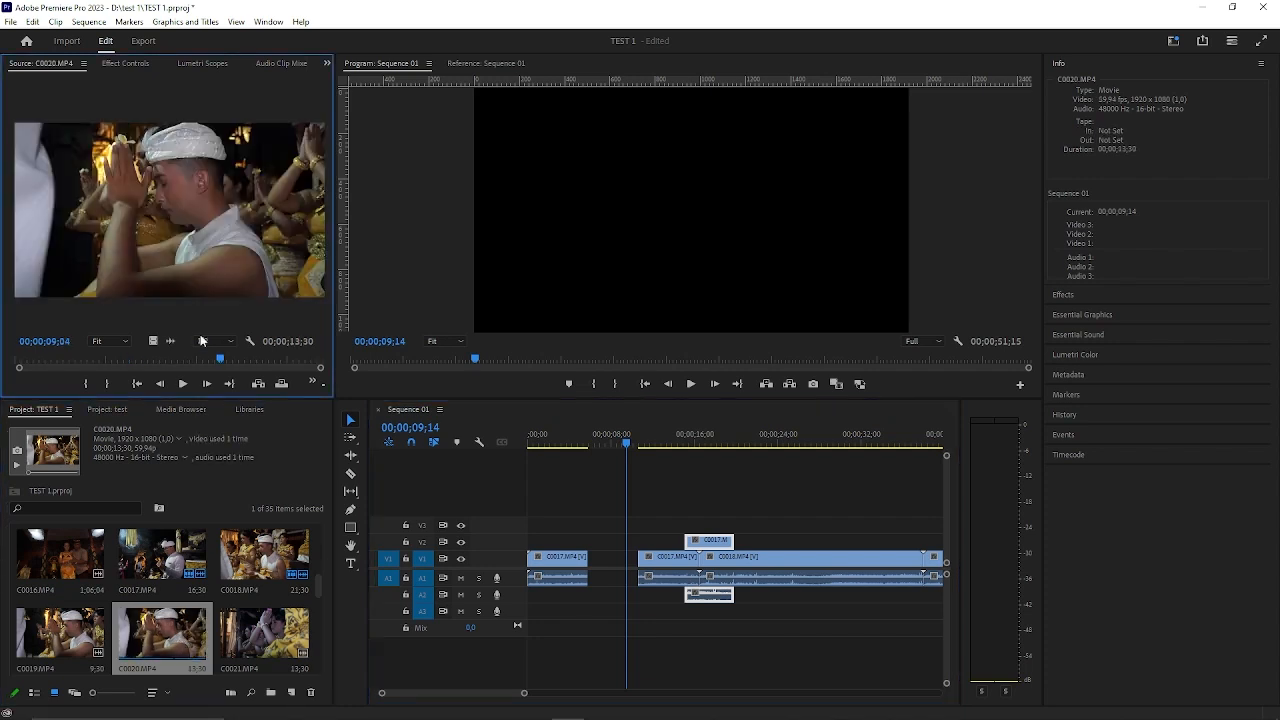
pyautogui.moveTo(195, 363); pyautogui.dragTo(79, 364)
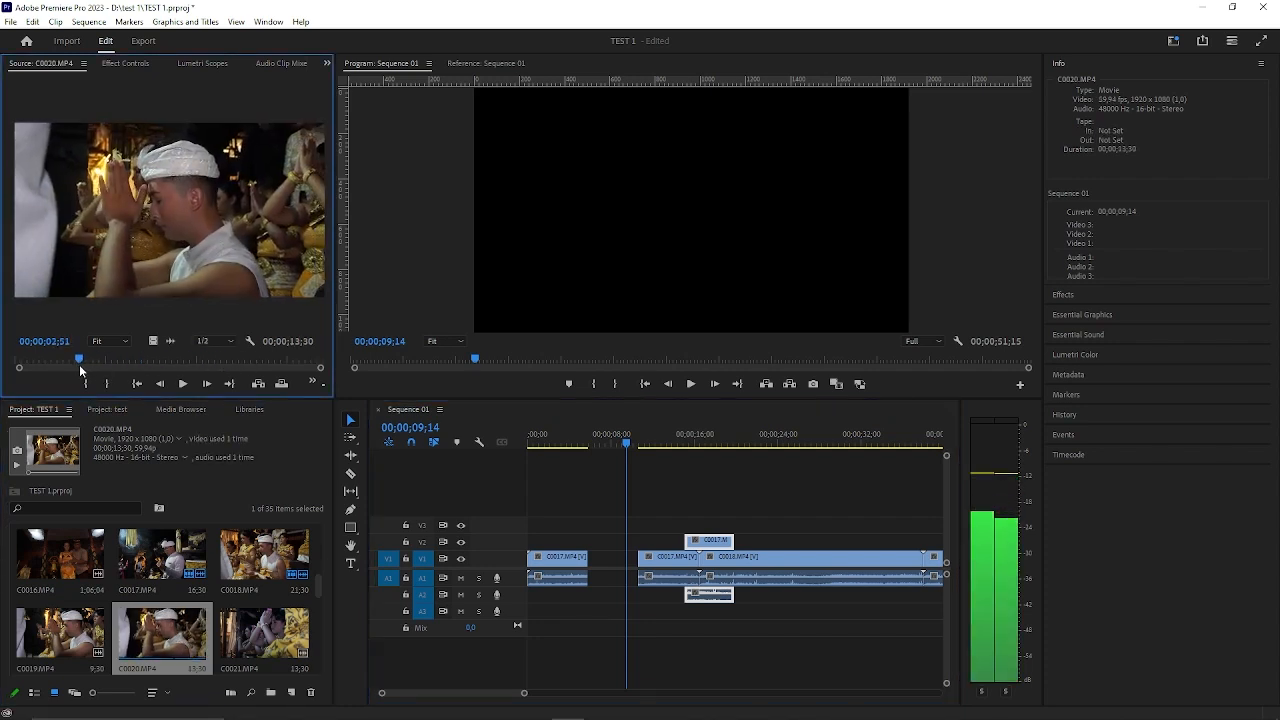
pyautogui.press('i')
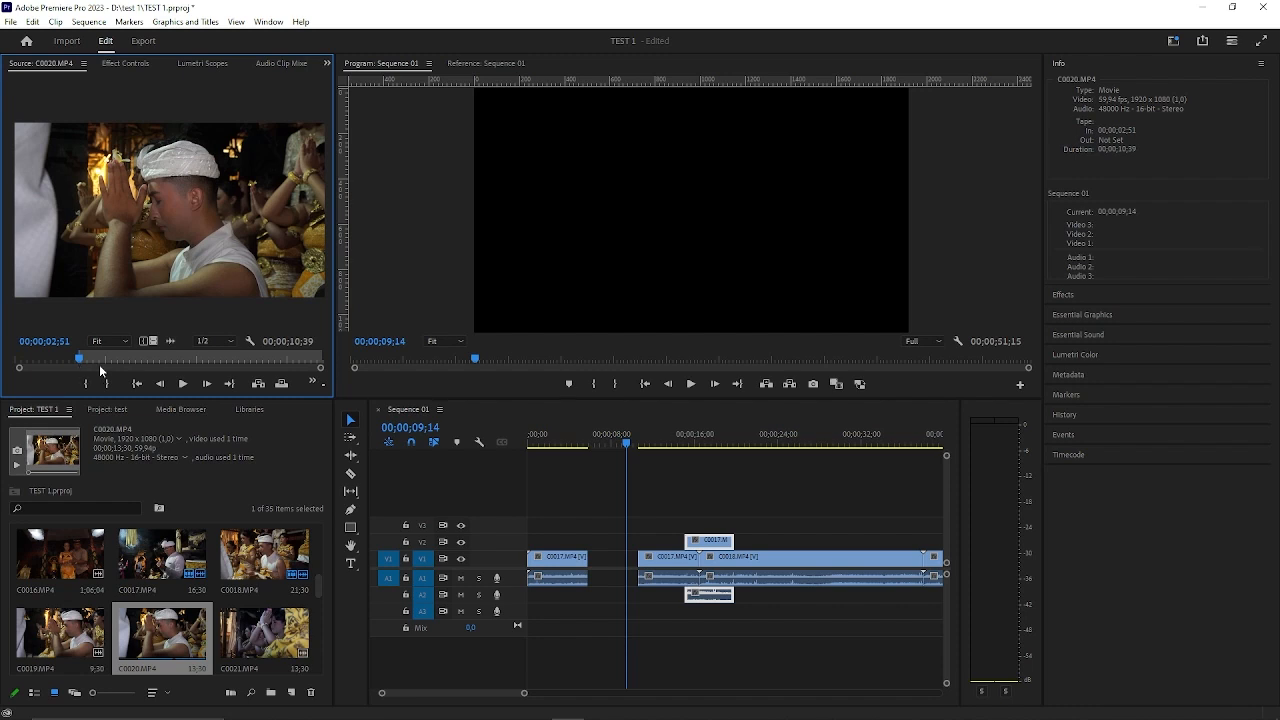
pyautogui.click(187, 359)
pyautogui.press('o')
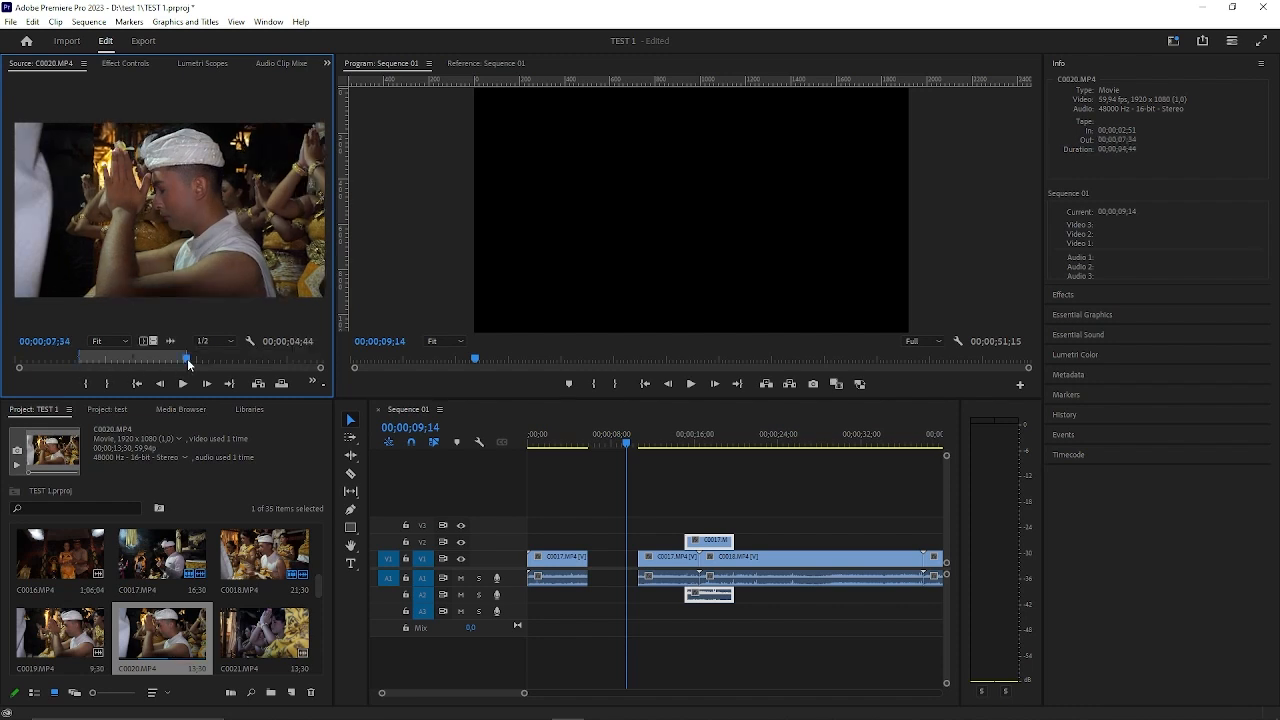
pyautogui.moveTo(205, 250); pyautogui.dragTo(601, 567)
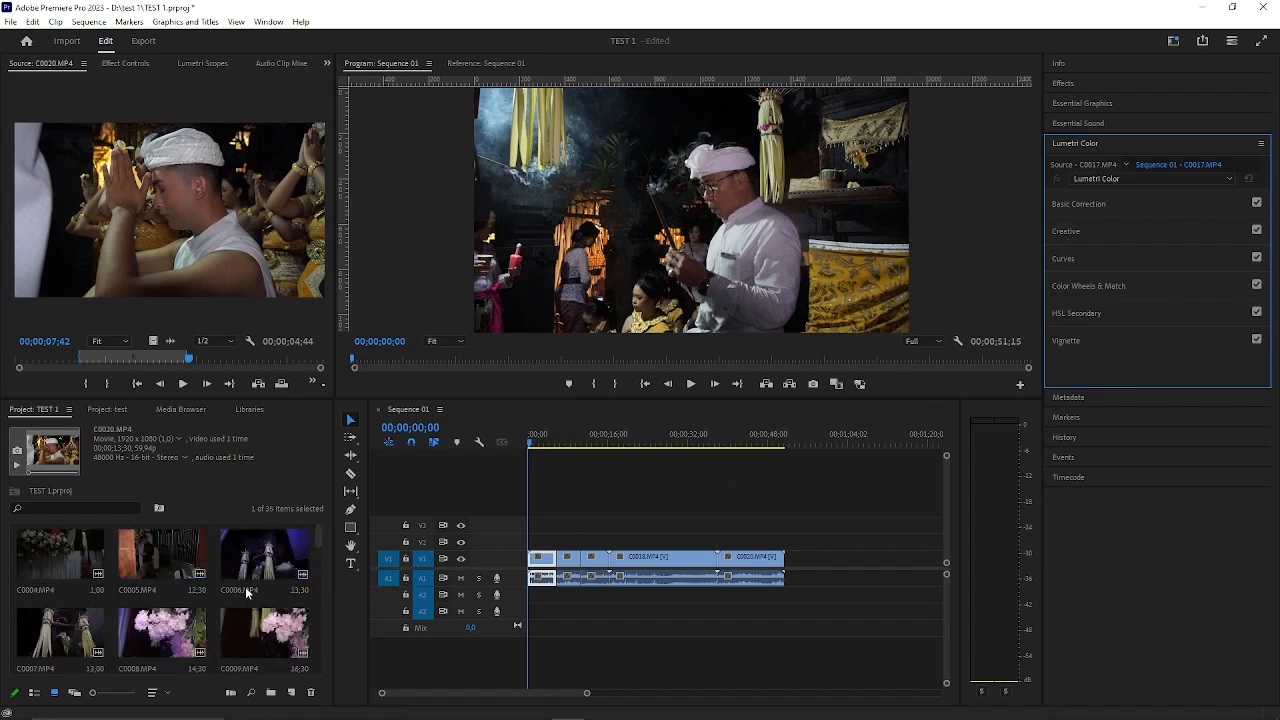
# Create a 1920 x 1080 adjustment layer at 29.97 fps Drop-Frame and place it on V2 across all the clips.
pyautogui.scroll(-4, 245, 586)
pyautogui.scroll(-2, 250, 600)
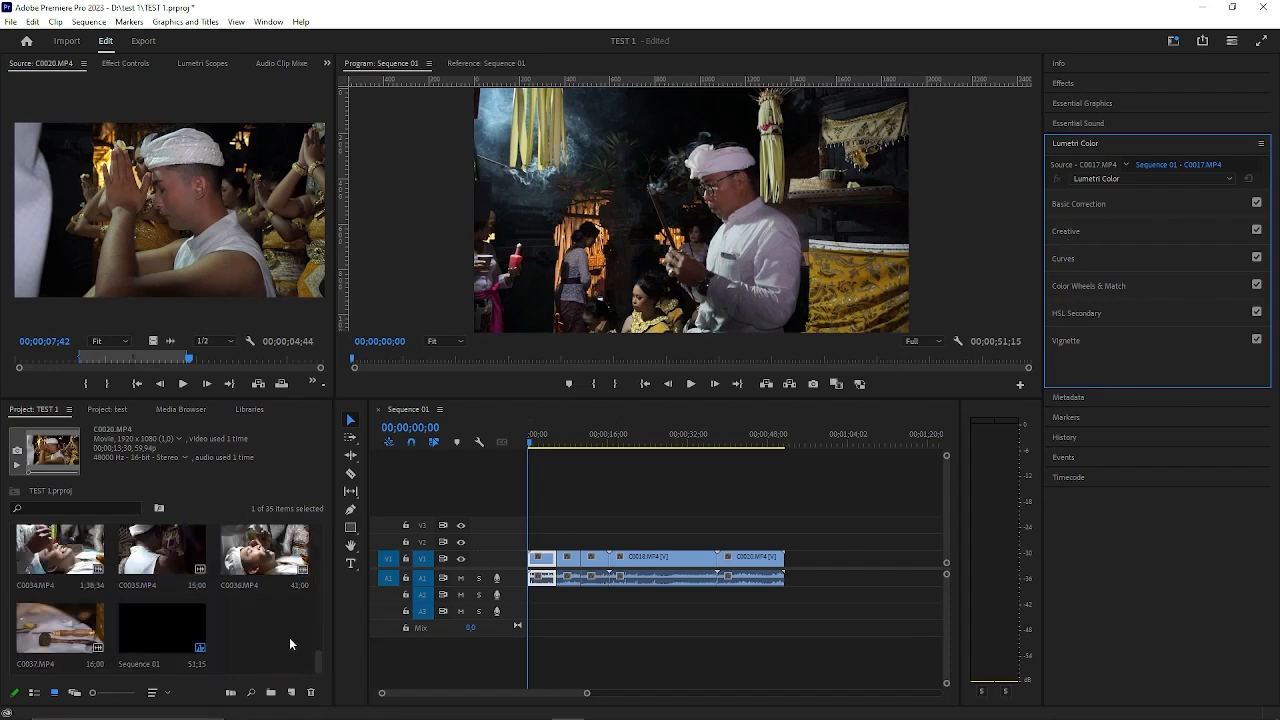
pyautogui.click(291, 692)
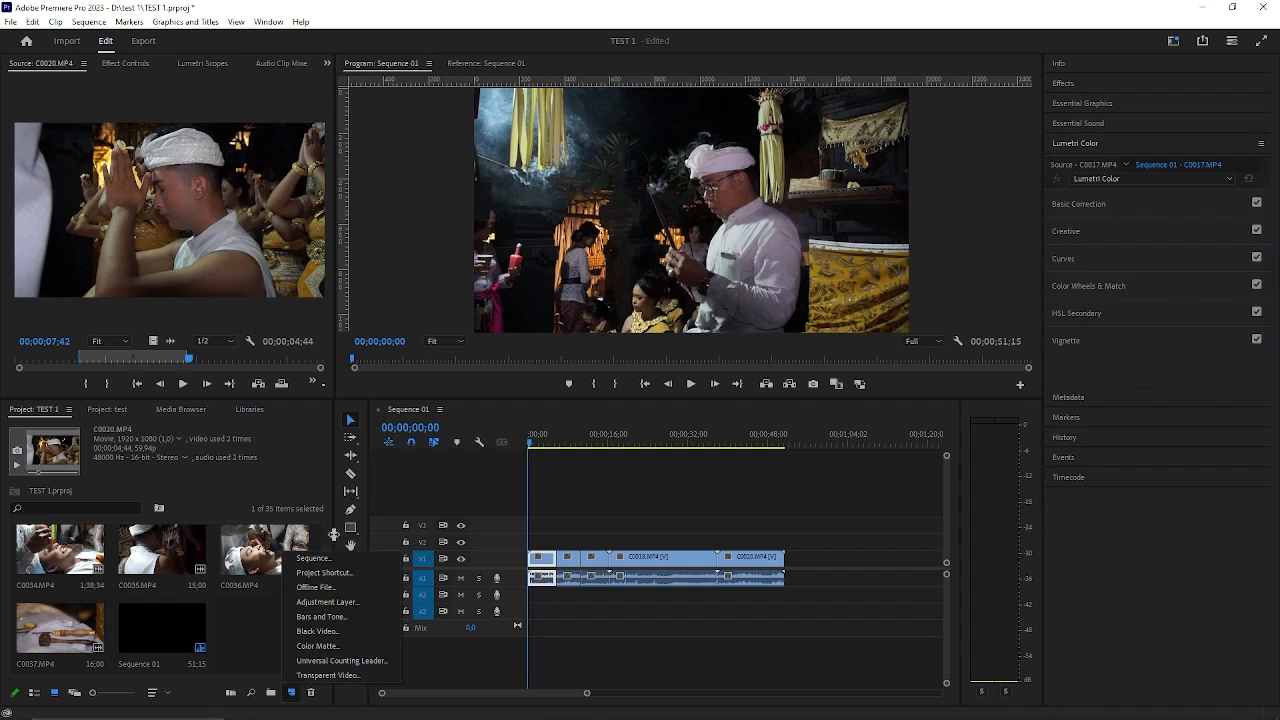
pyautogui.click(352, 605)
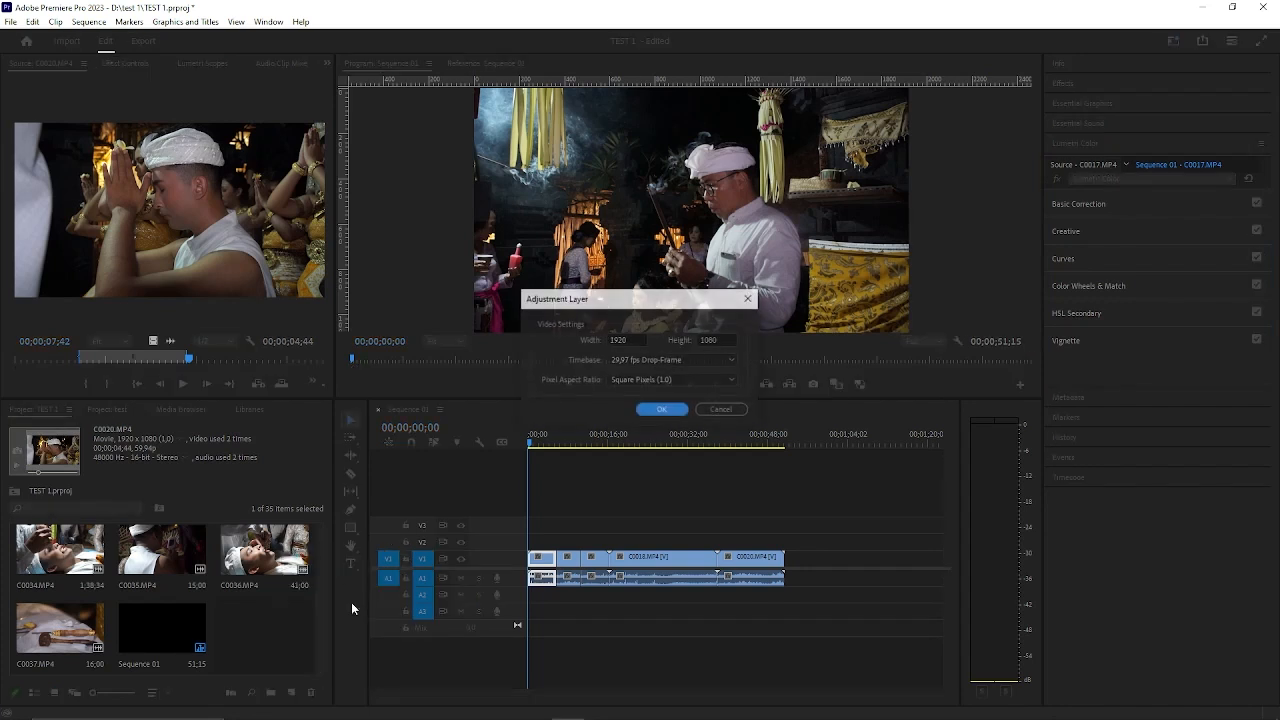
pyautogui.click(663, 410)
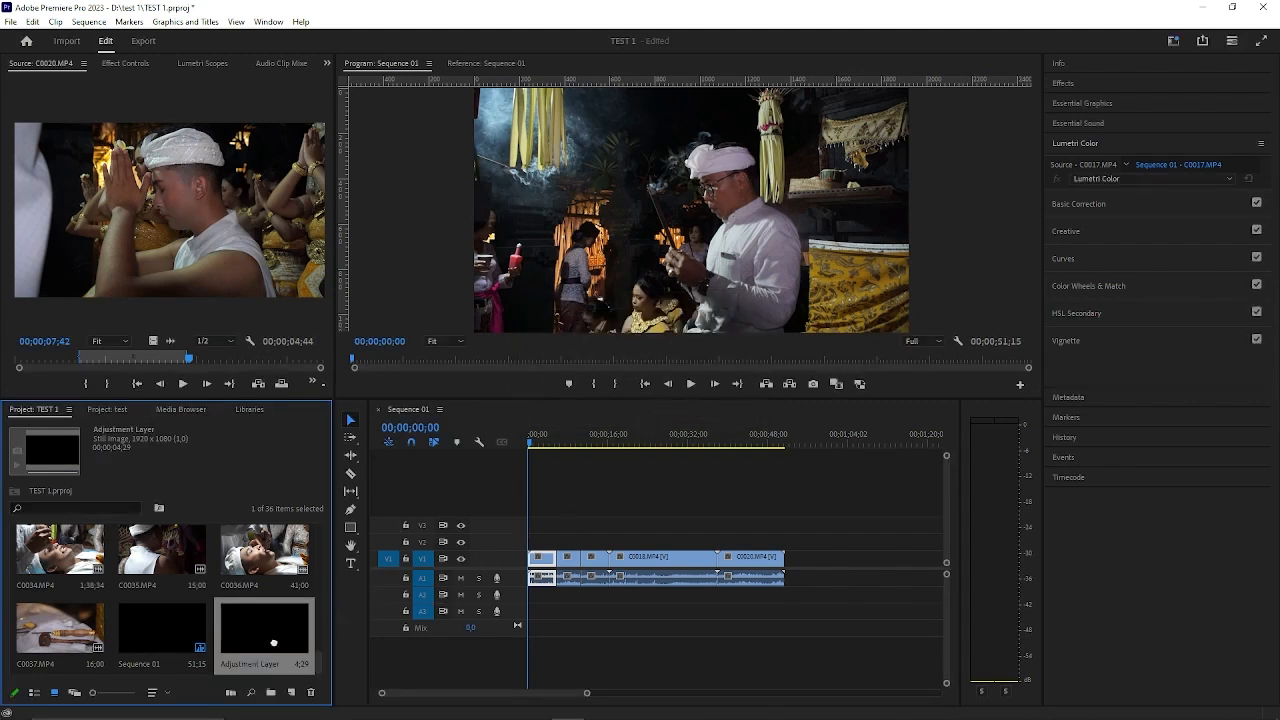
pyautogui.moveTo(273, 643); pyautogui.dragTo(784, 541)
# Brighten the adjustment layer on V2 with the Light controls of Lumetri Color's Basic Correction, checking it on several clips.
pyautogui.moveTo(540, 437); pyautogui.dragTo(594, 437)
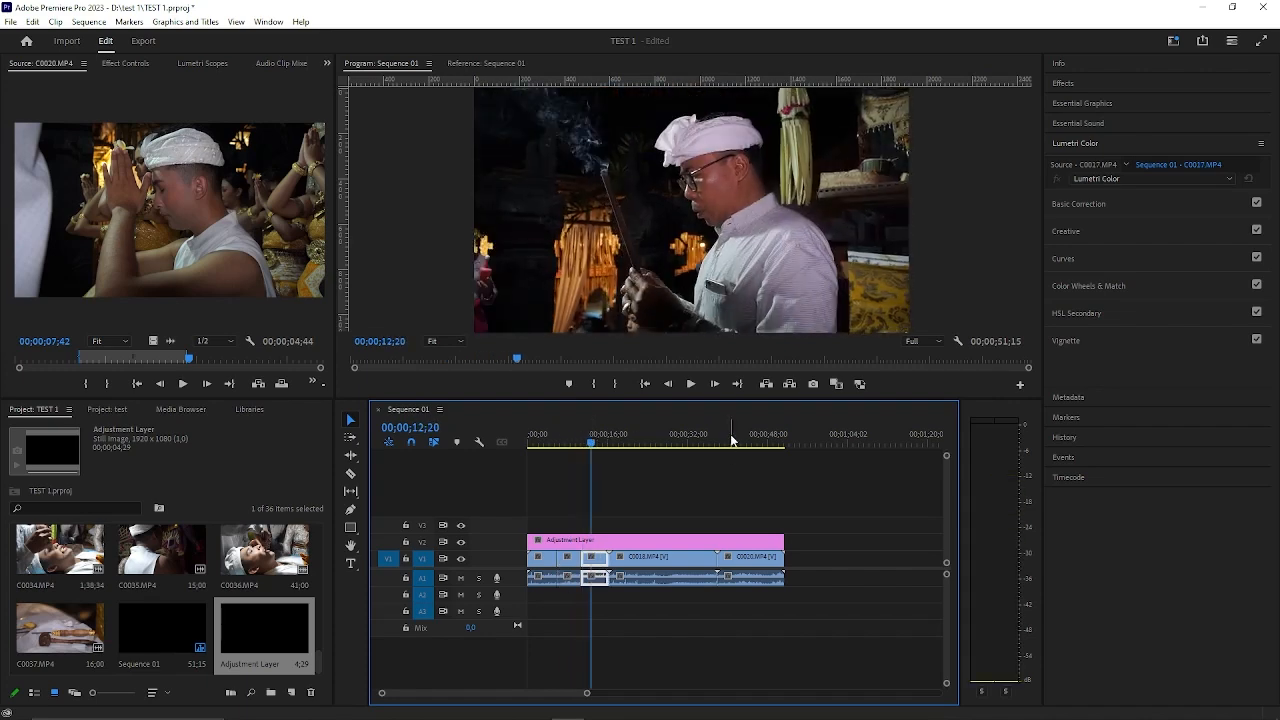
pyautogui.moveTo(730, 440); pyautogui.dragTo(567, 440)
pyautogui.click(670, 540)
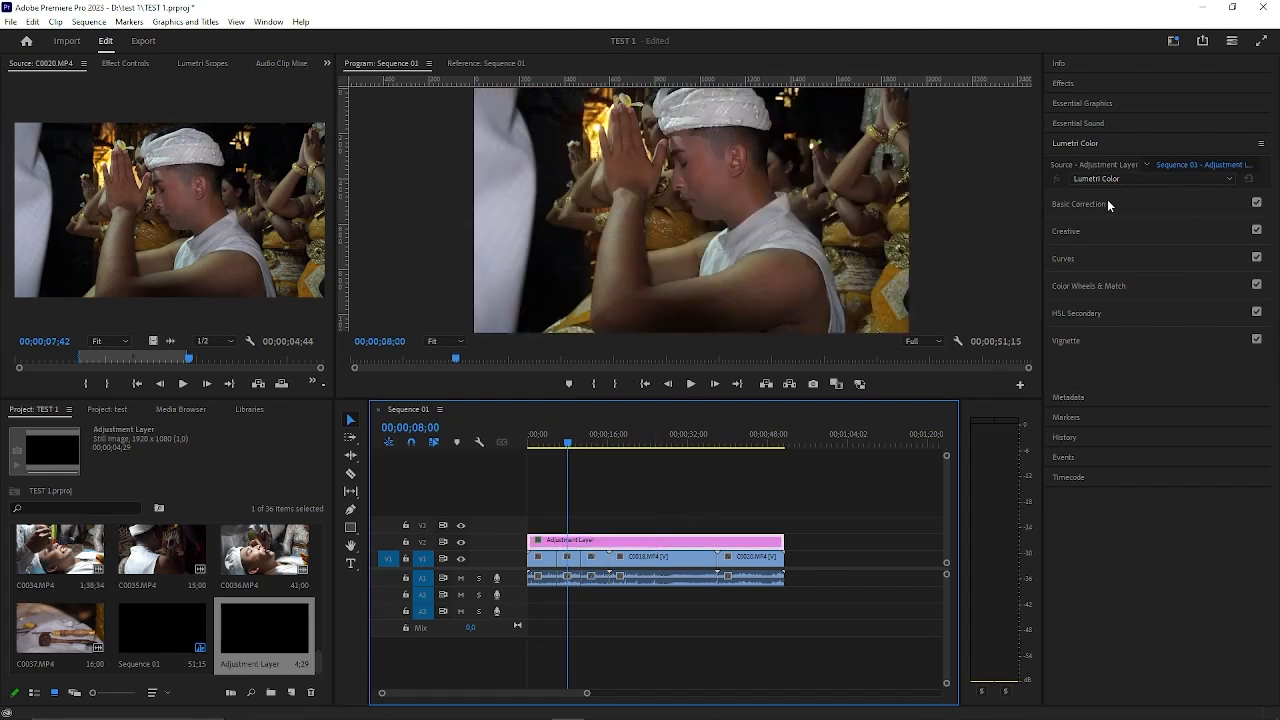
pyautogui.click(567, 437)
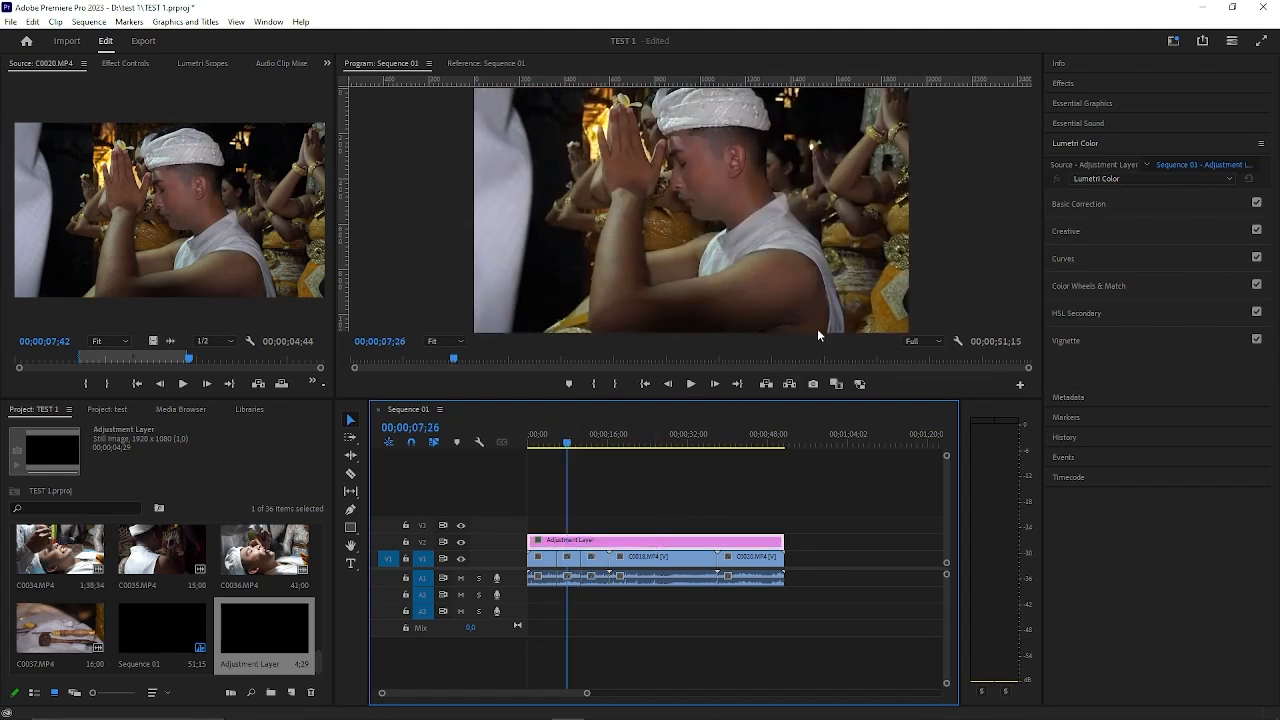
pyautogui.click(1095, 202)
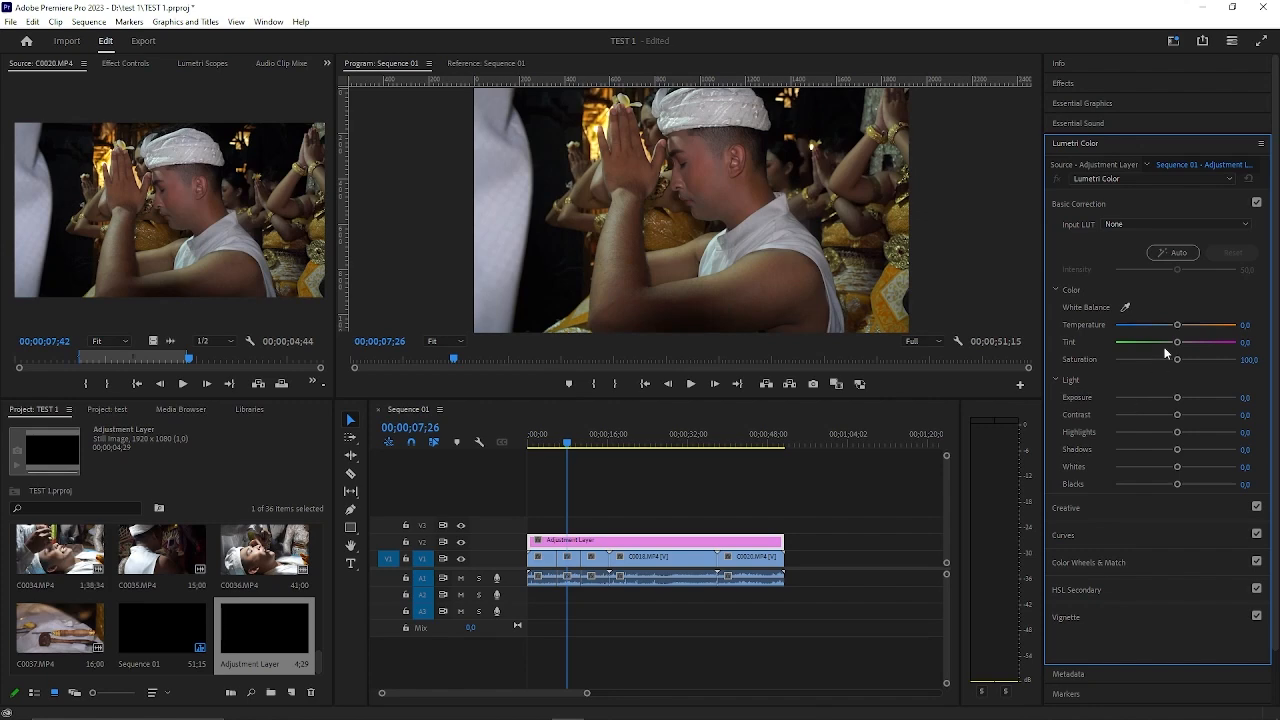
pyautogui.scroll(-2, 1118, 444)
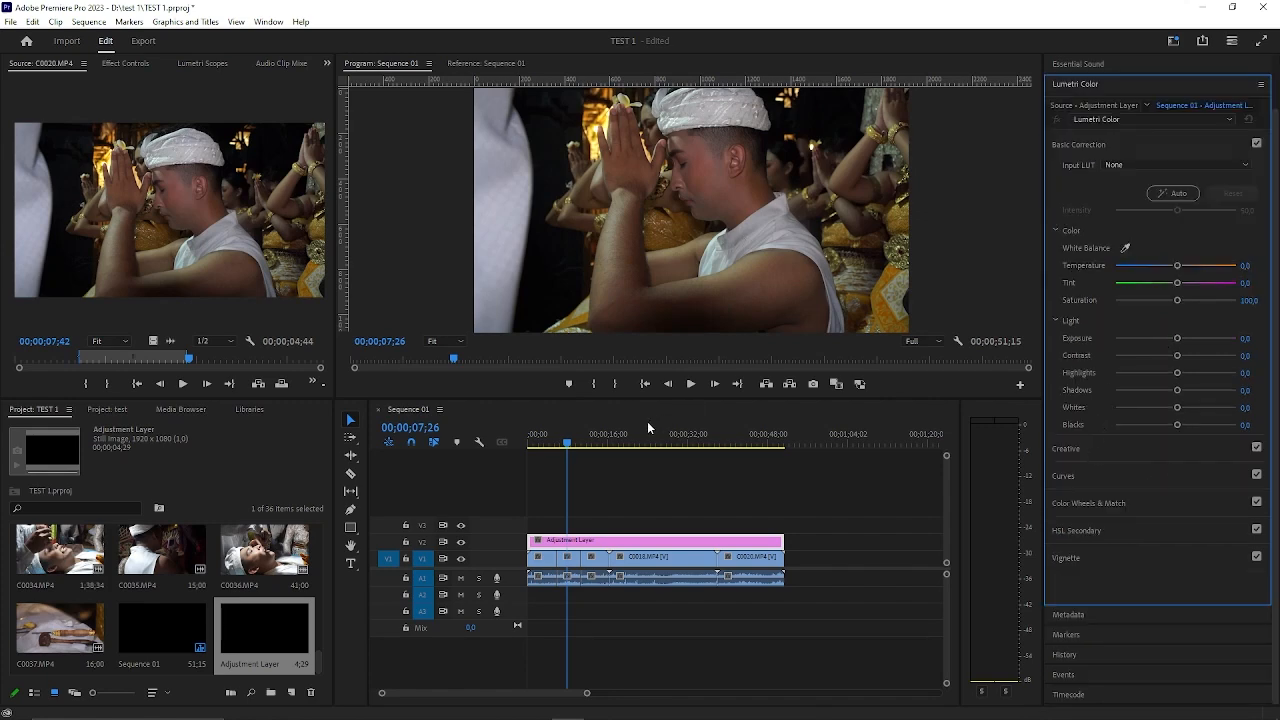
pyautogui.moveTo(570, 443); pyautogui.dragTo(539, 452)
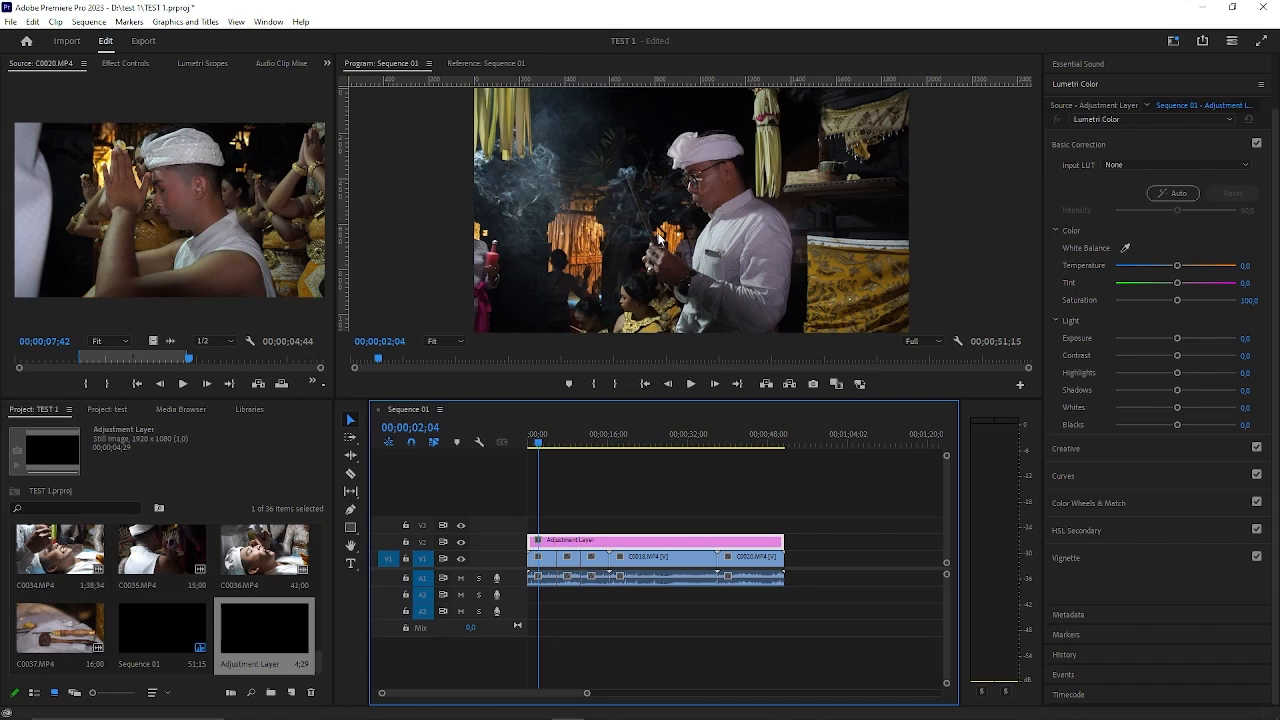
pyautogui.moveTo(1178, 339); pyautogui.dragTo(1180, 374)
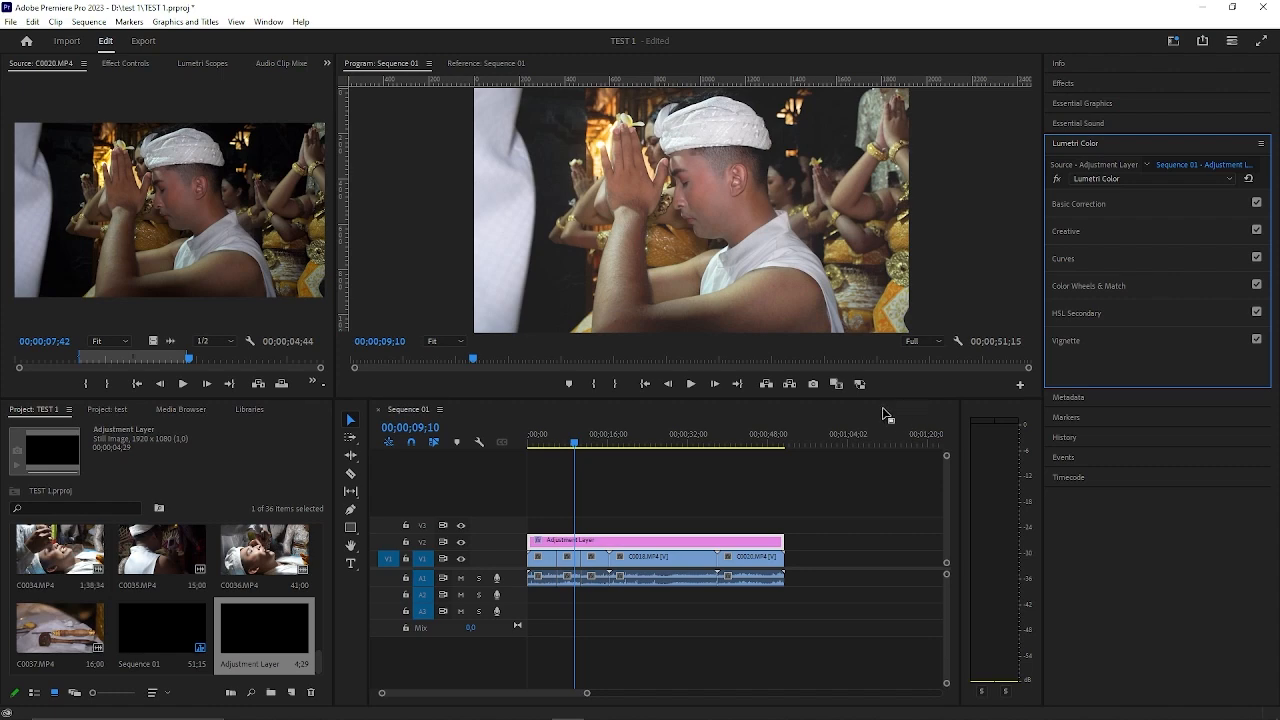
pyautogui.moveTo(581, 446); pyautogui.dragTo(568, 440)
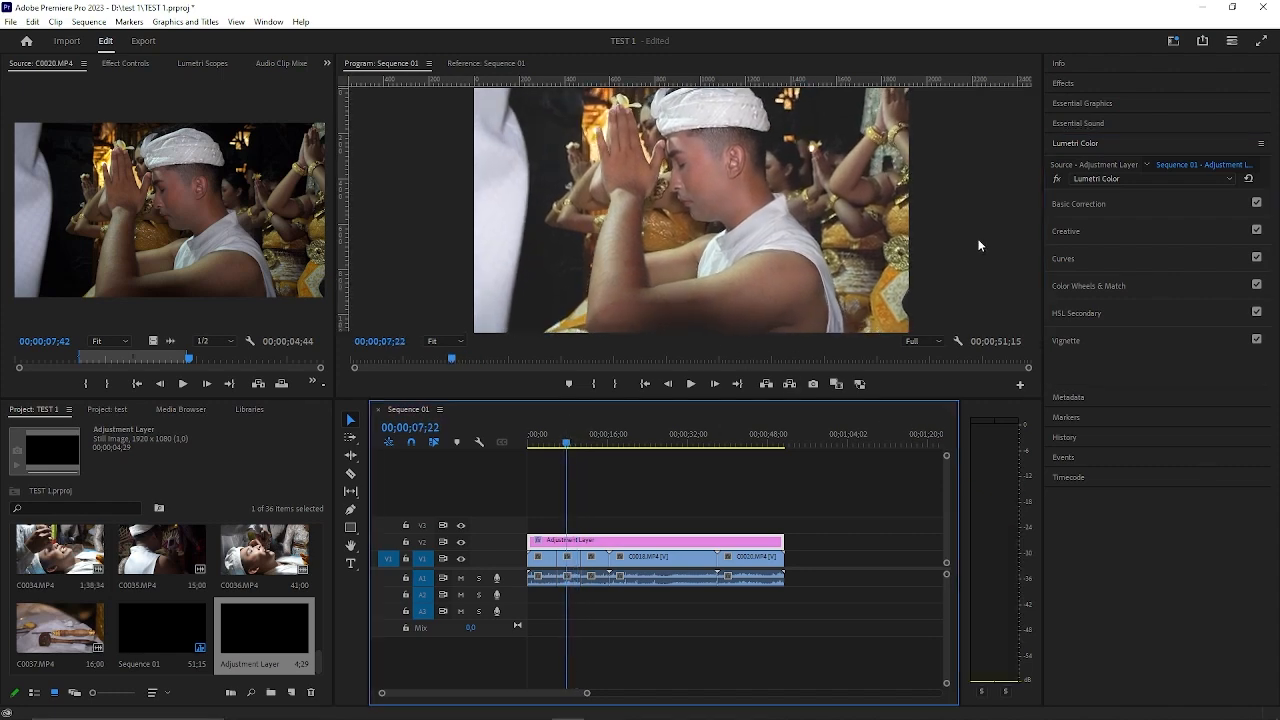
# Apply the Cross Dissolve video transition to the V1 cut between the first C0017.MP4 piece and the C0020.MP4 excerpt.
pyautogui.click(1108, 83)
pyautogui.click(1116, 101)
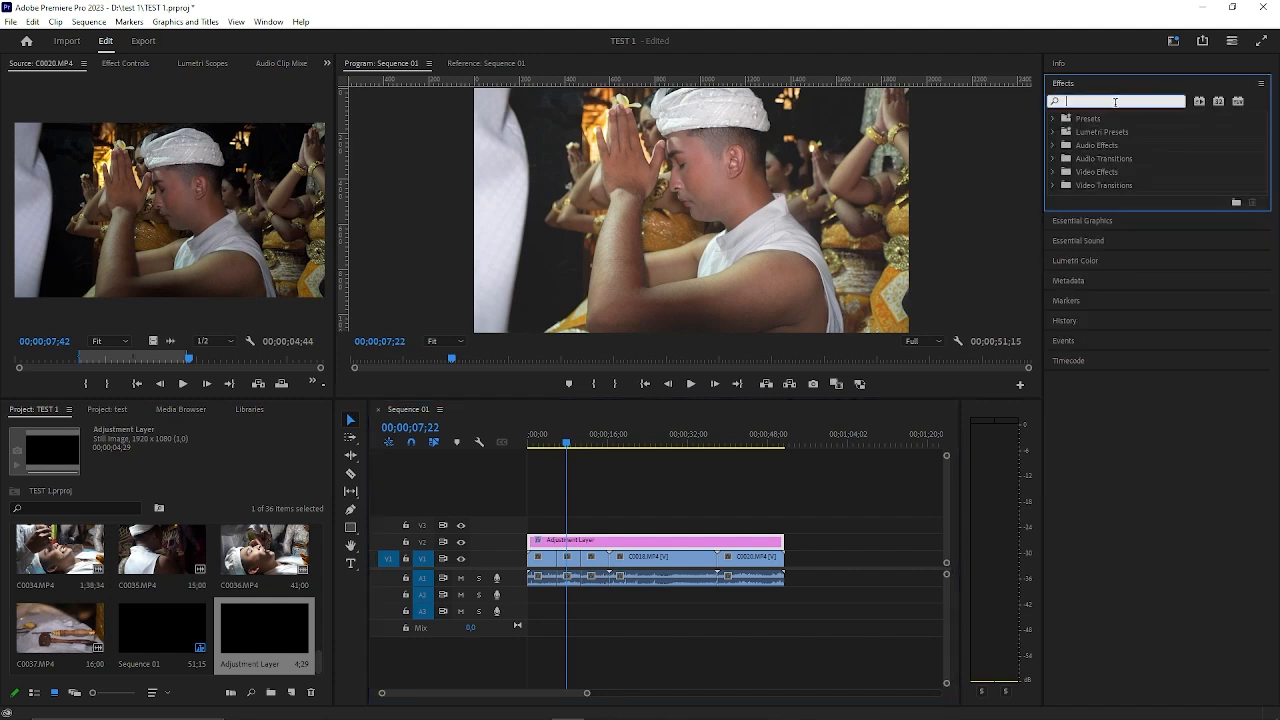
pyautogui.click(1054, 145)
pyautogui.click(1054, 145)
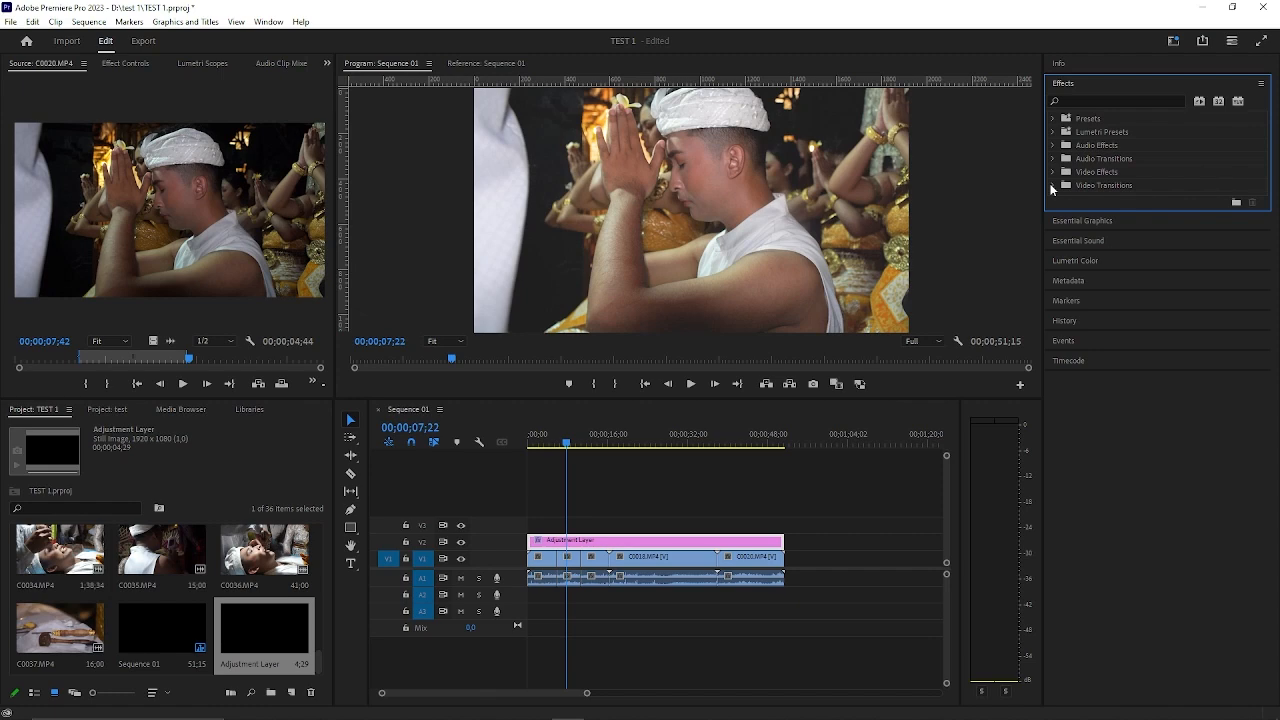
pyautogui.click(1052, 186)
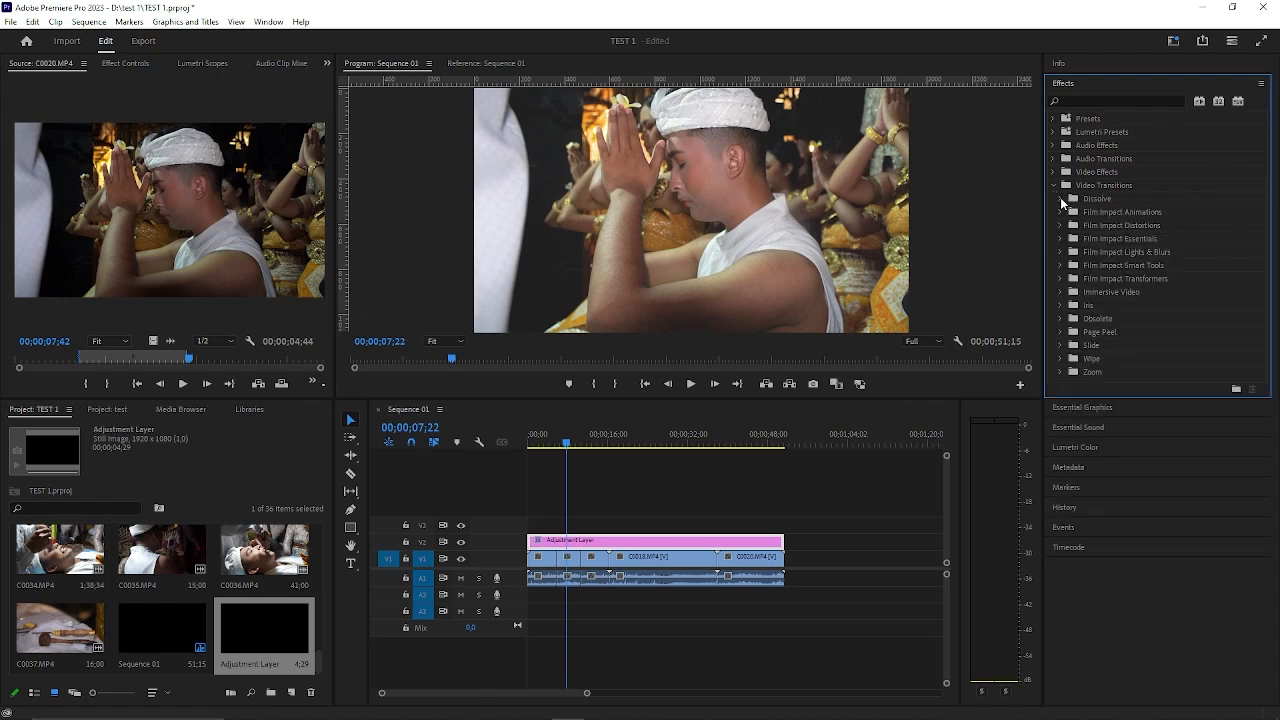
pyautogui.click(1060, 197)
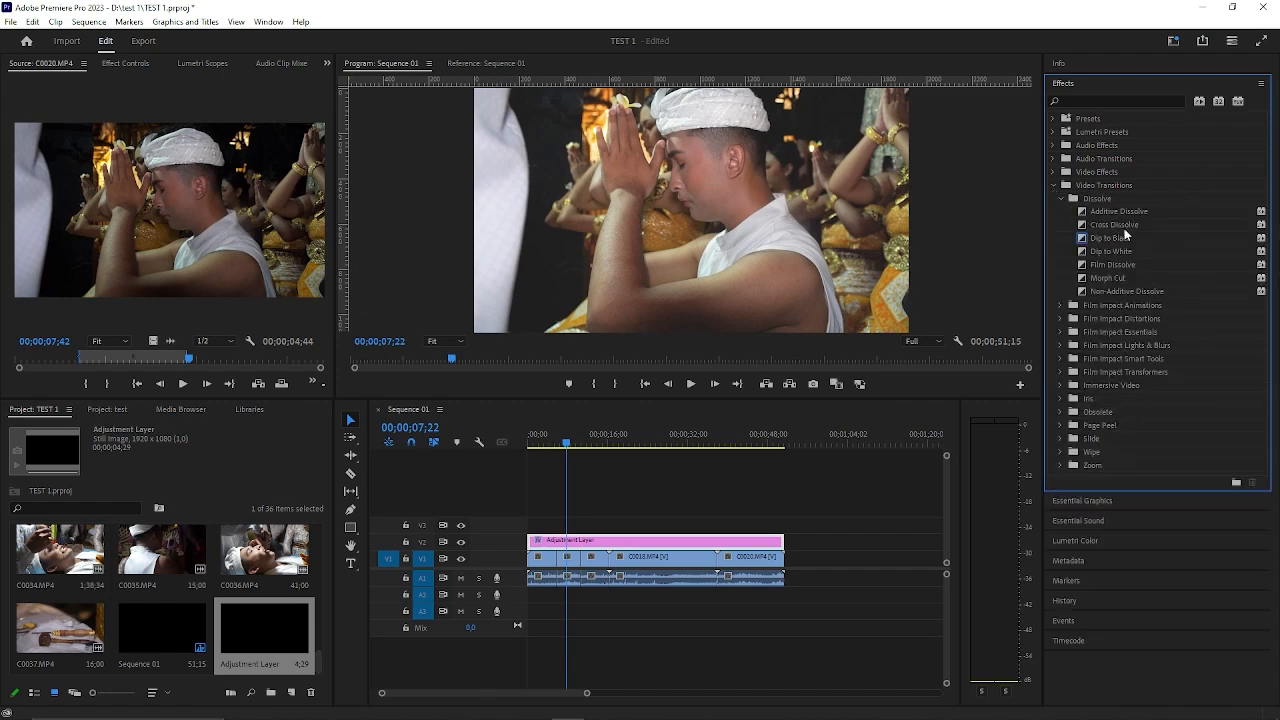
pyautogui.click(1124, 224)
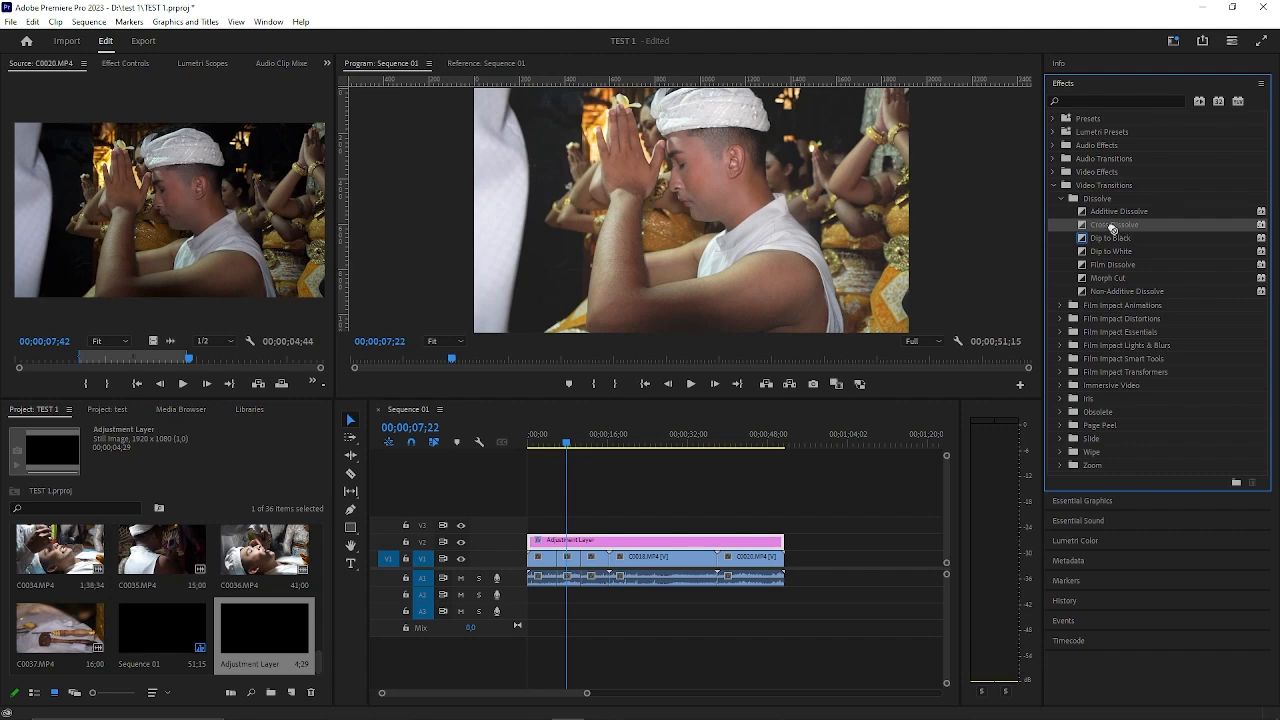
pyautogui.moveTo(1112, 229); pyautogui.dragTo(559, 558)
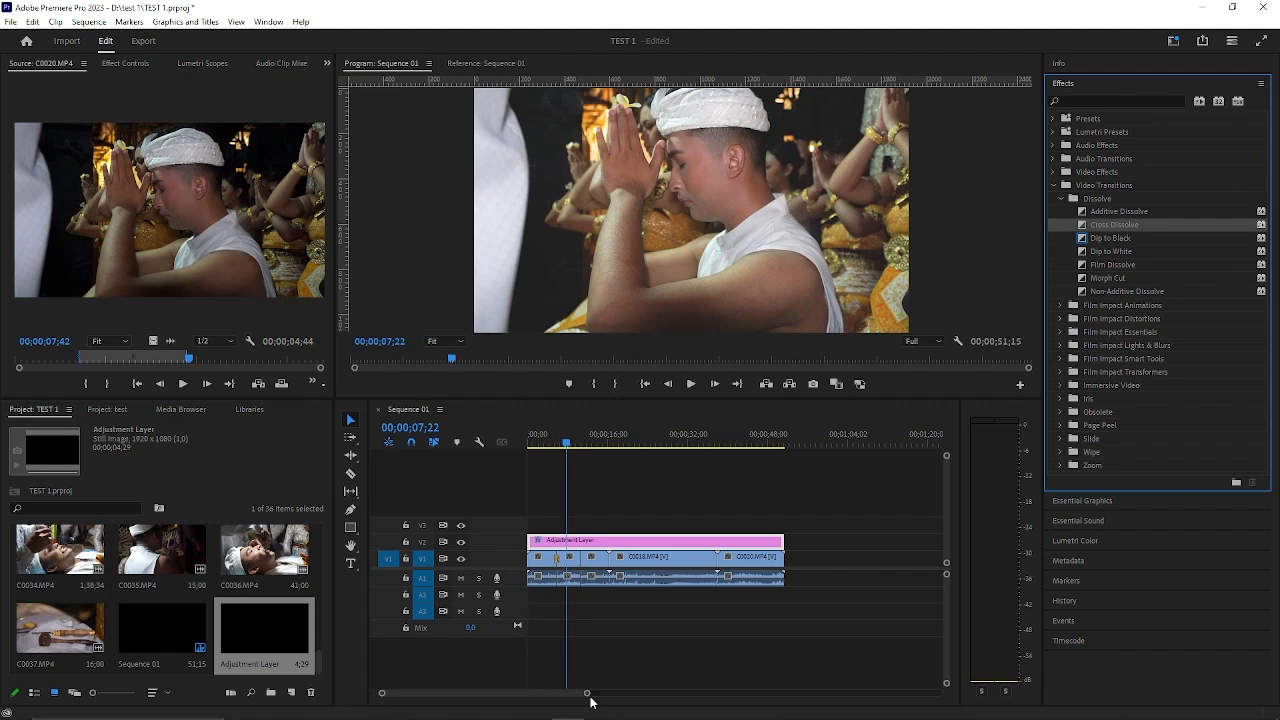
# Lengthen the Cross Dissolve to about 3 seconds and add another at the cut between the C0020.MP4 excerpt and the following C0017.MP4 piece.
pyautogui.moveTo(588, 693); pyautogui.dragTo(444, 694)
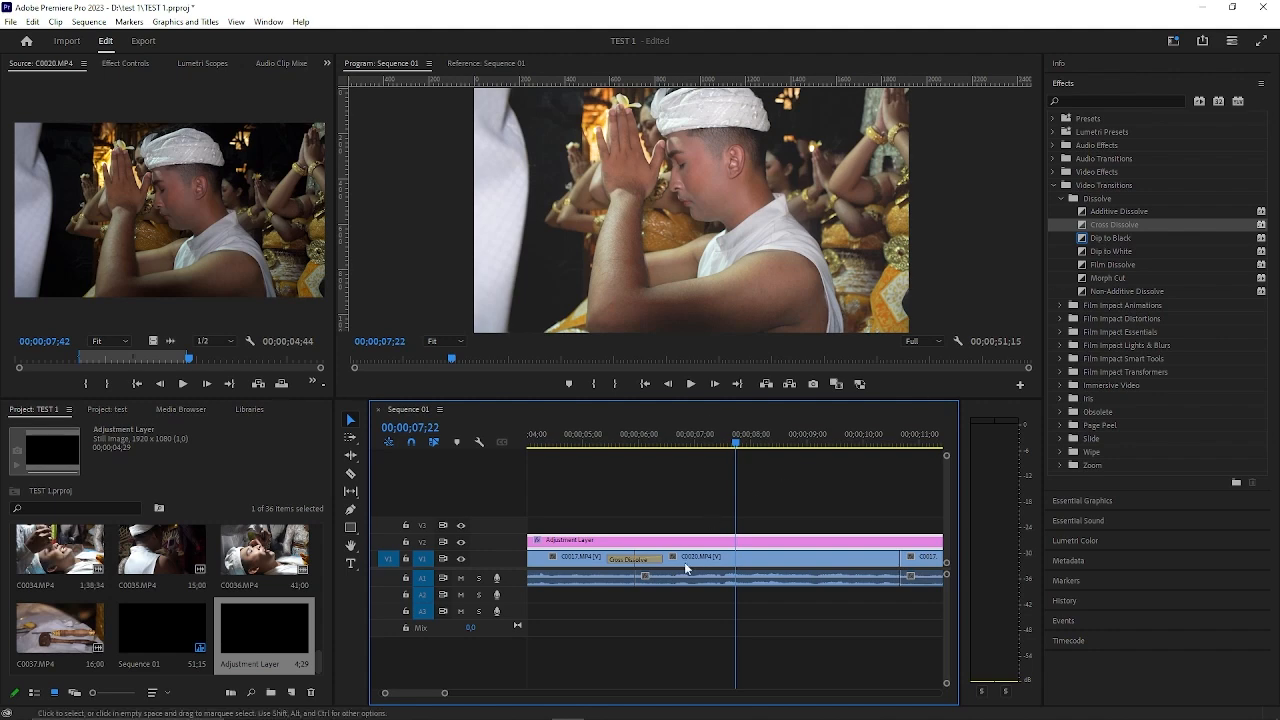
pyautogui.moveTo(657, 558); pyautogui.dragTo(718, 559)
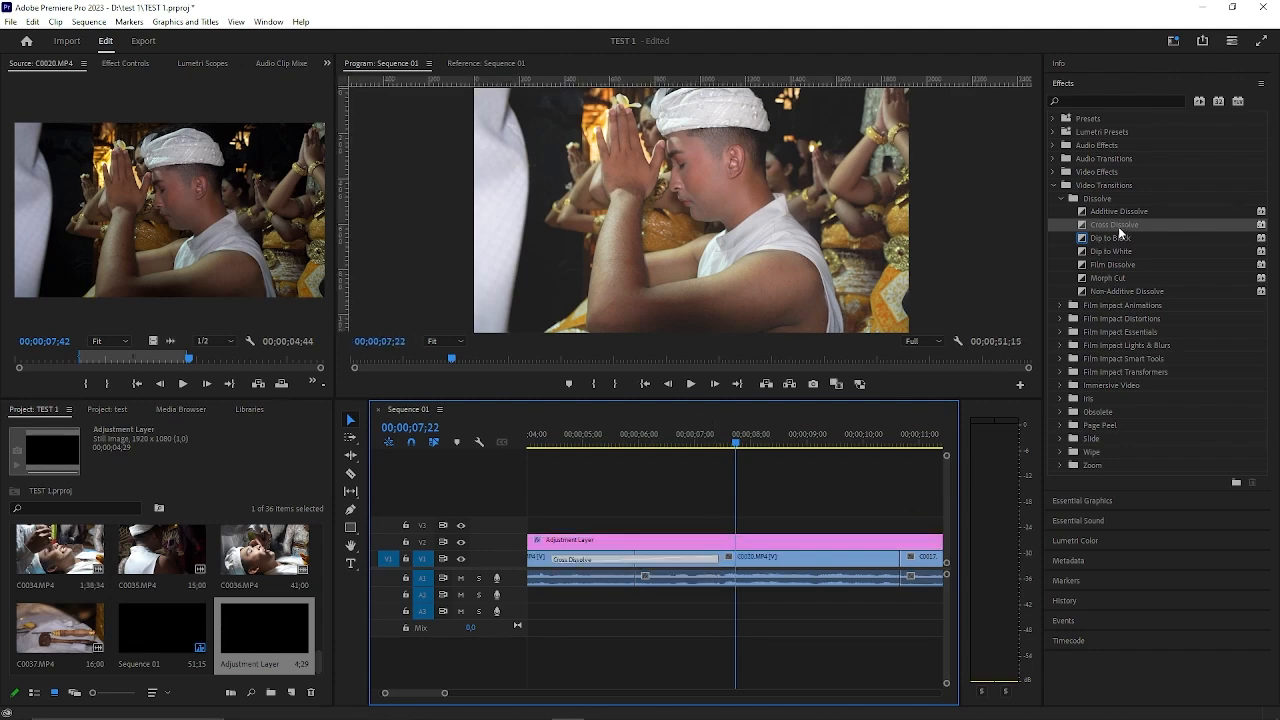
pyautogui.moveTo(1120, 233); pyautogui.dragTo(818, 563)
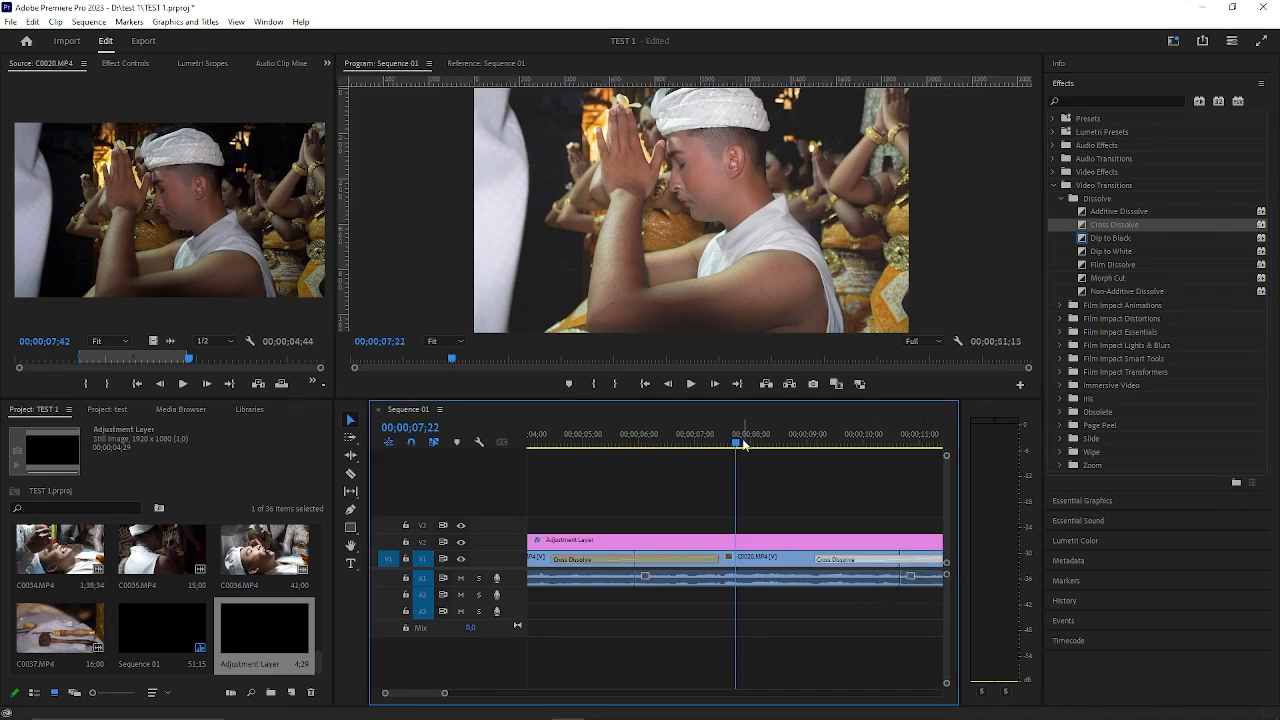
# Play Sequence 01 from 00;00;01;28 through both Cross Dissolve transitions and check the picture in the C0018.MP4 clip.
pyautogui.moveTo(742, 442); pyautogui.dragTo(636, 468)
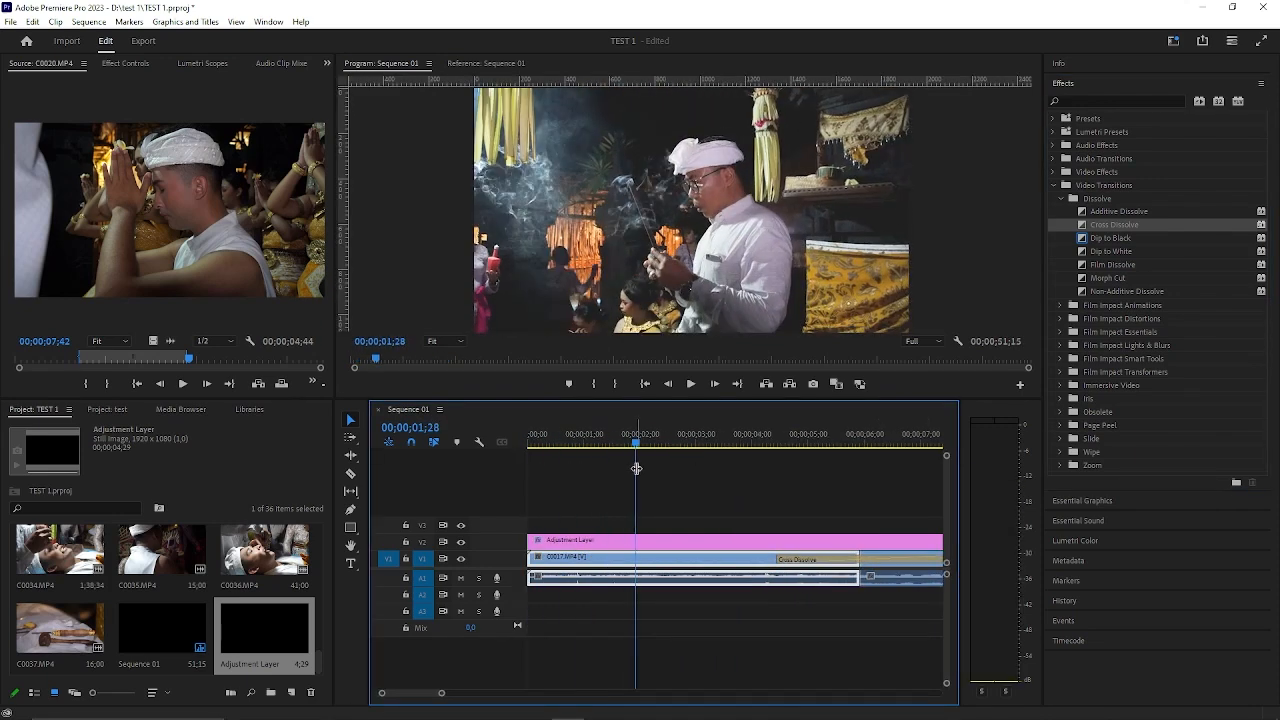
pyautogui.press('space')
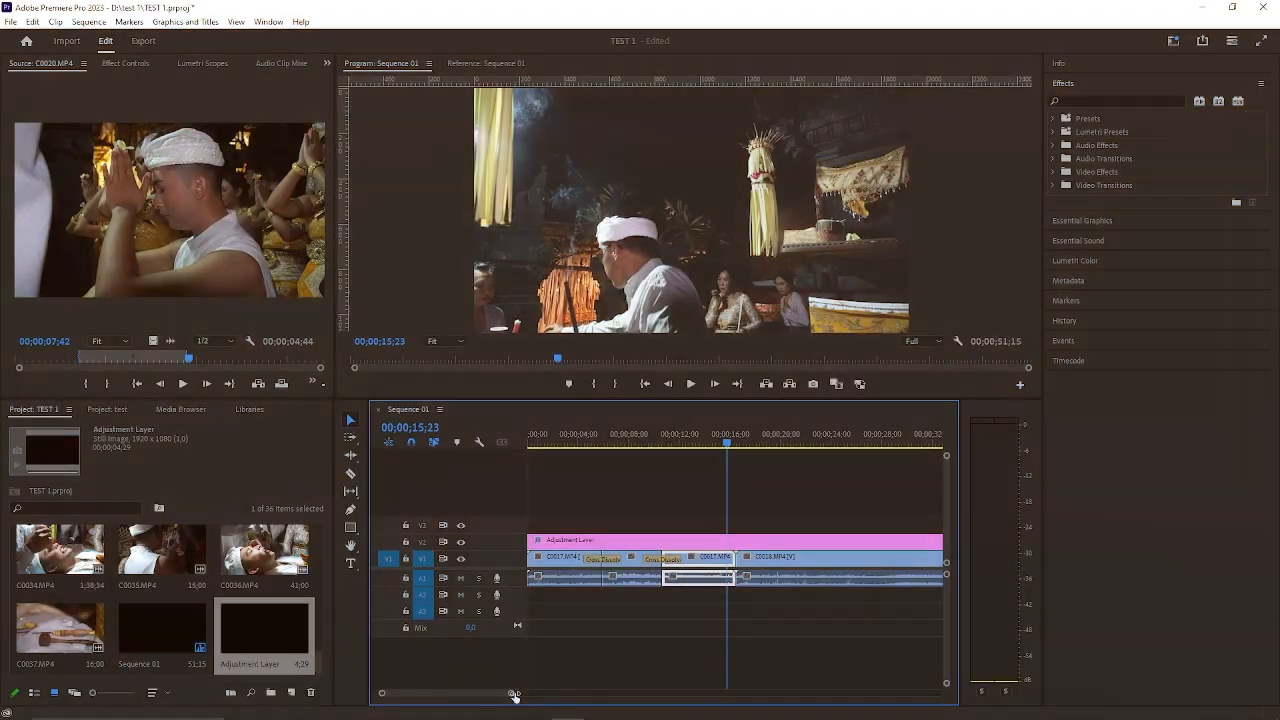
pyautogui.moveTo(514, 691); pyautogui.dragTo(587, 690)
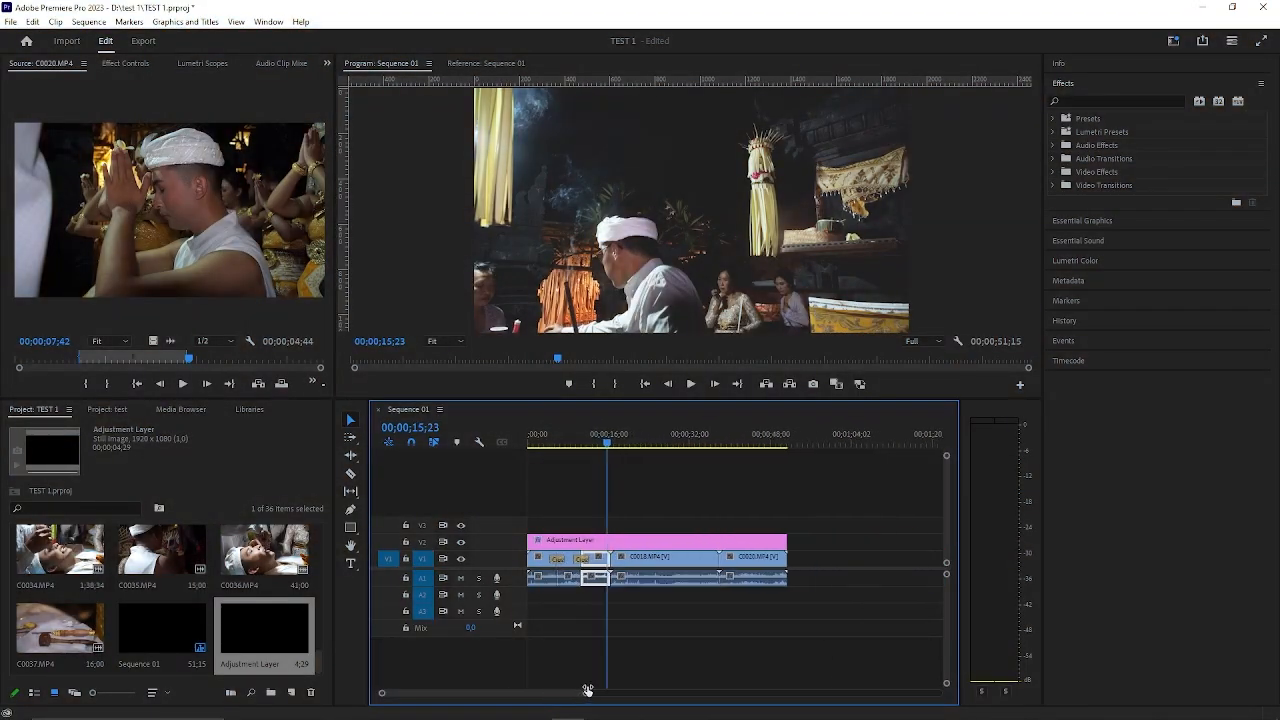
pyautogui.click(657, 446)
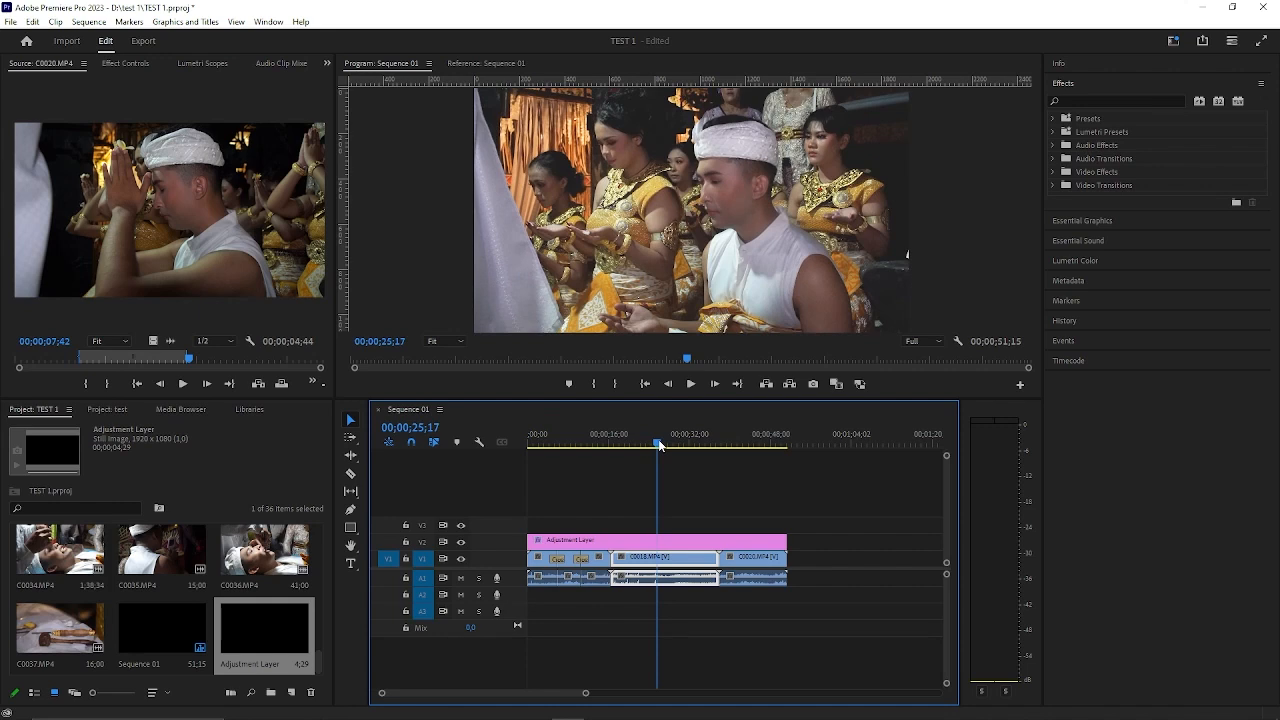
pyautogui.click(659, 446)
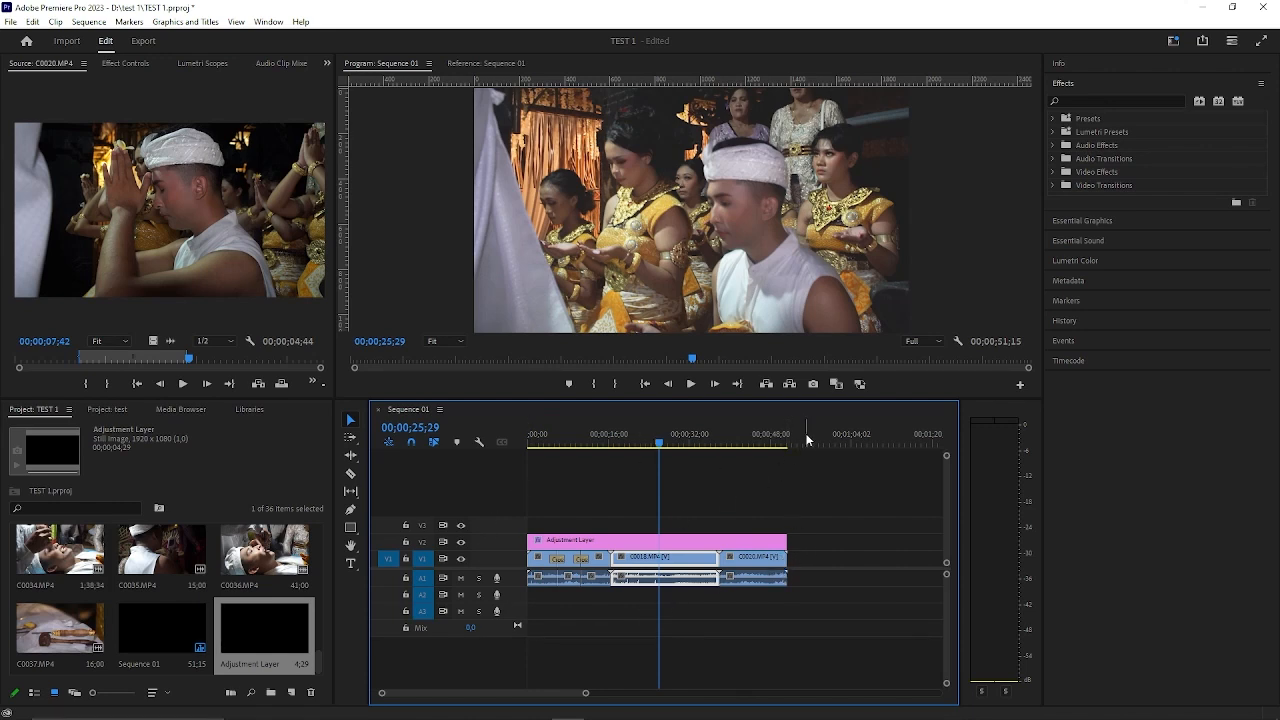
# Mark the whole edit with an In point at 00;00;00;00 and an Out point at the end of the last clip.
pyautogui.moveTo(796, 429); pyautogui.dragTo(494, 464)
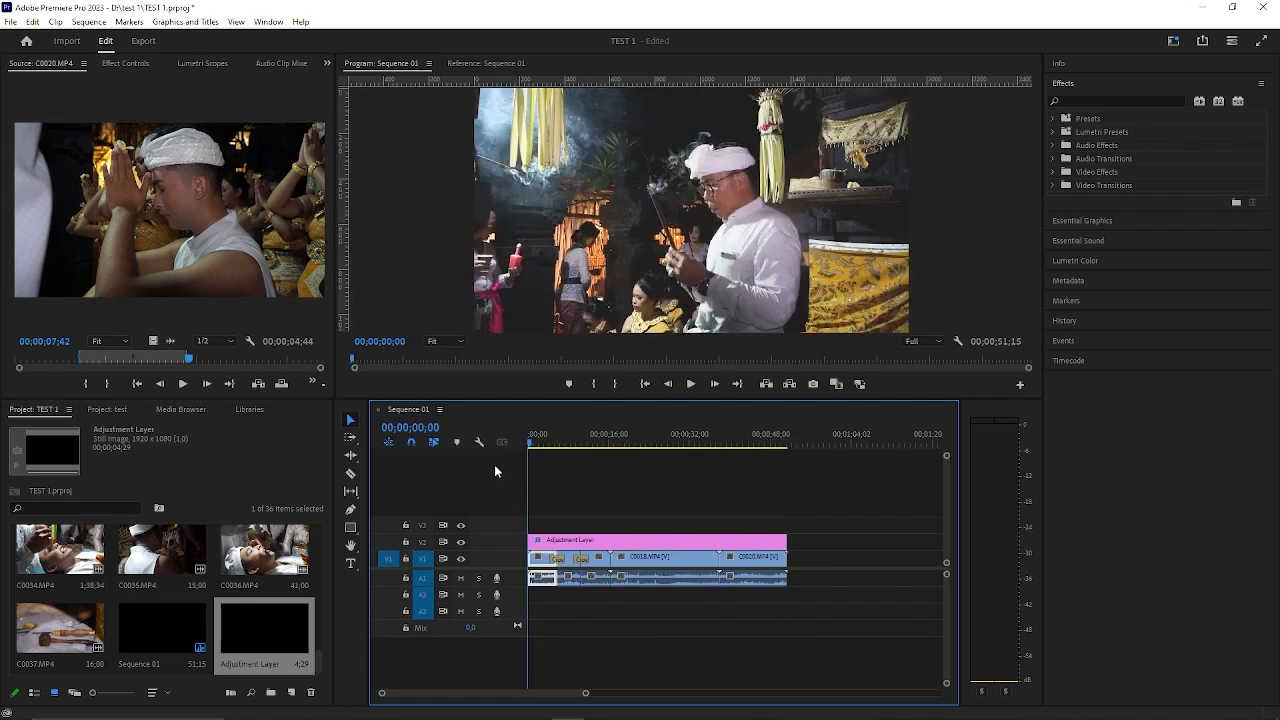
pyautogui.press('i')
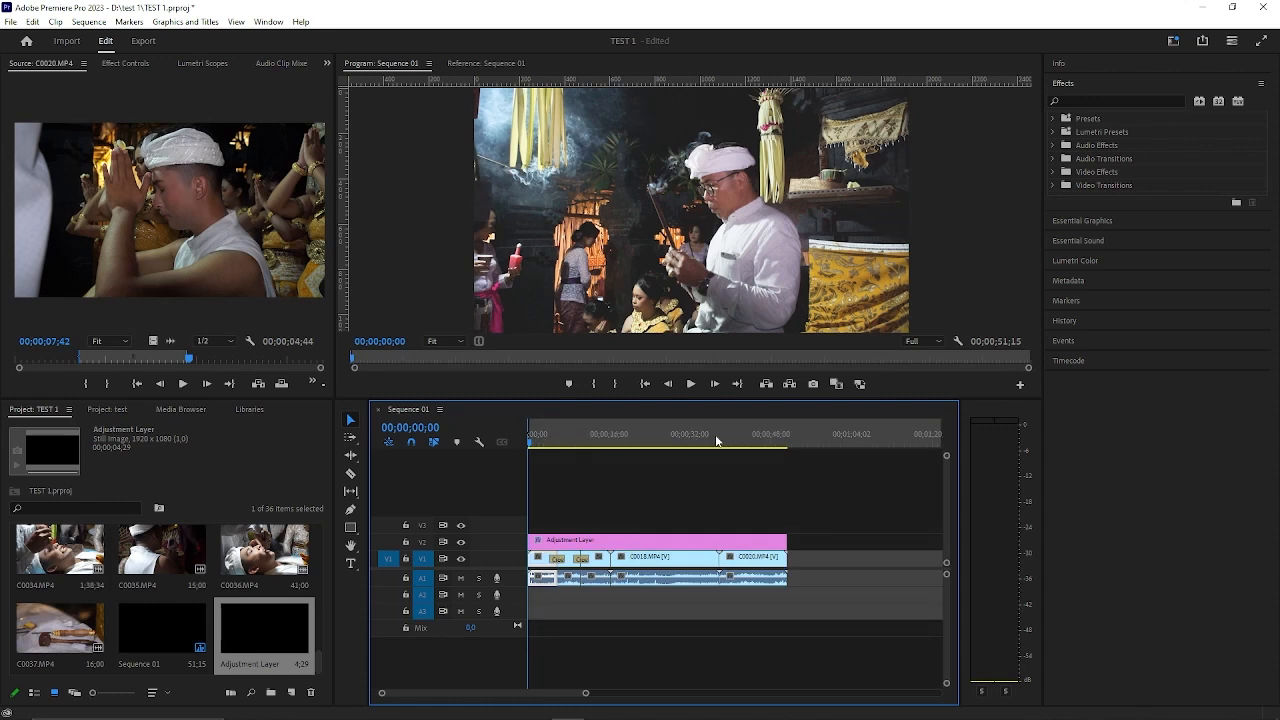
pyautogui.click(799, 434)
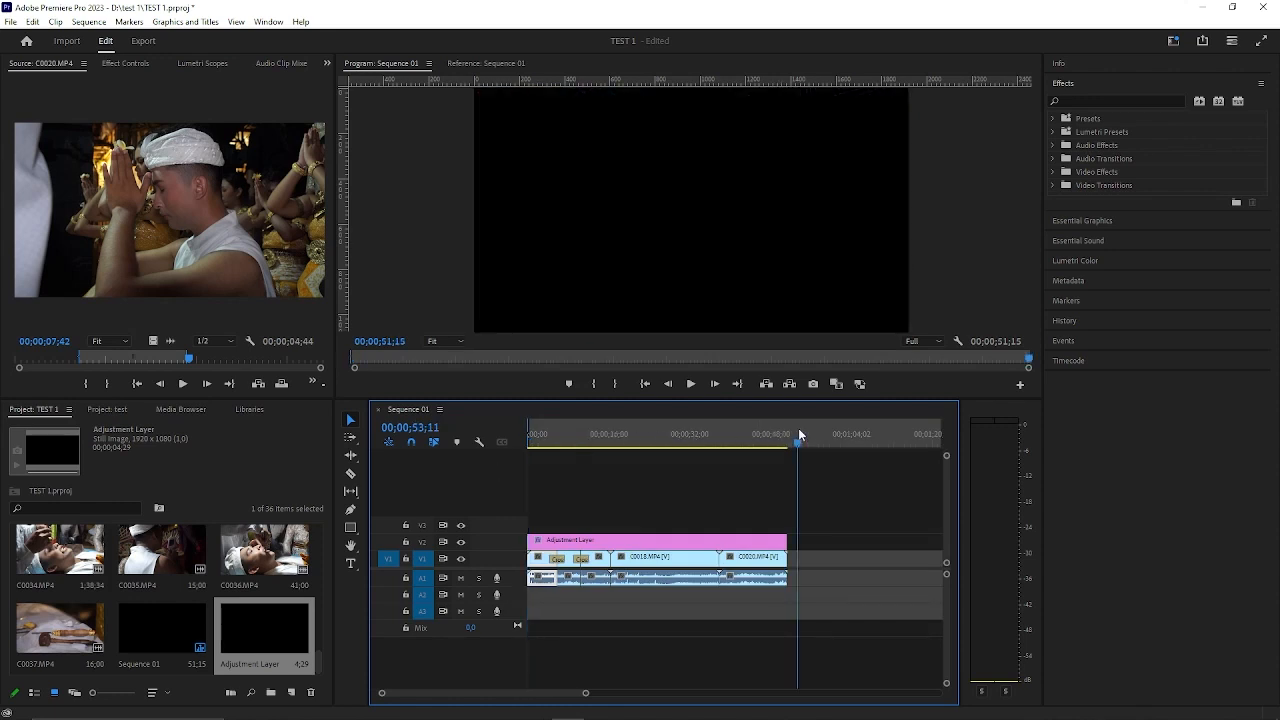
pyautogui.press('o')
pyautogui.moveTo(799, 429); pyautogui.dragTo(788, 432)
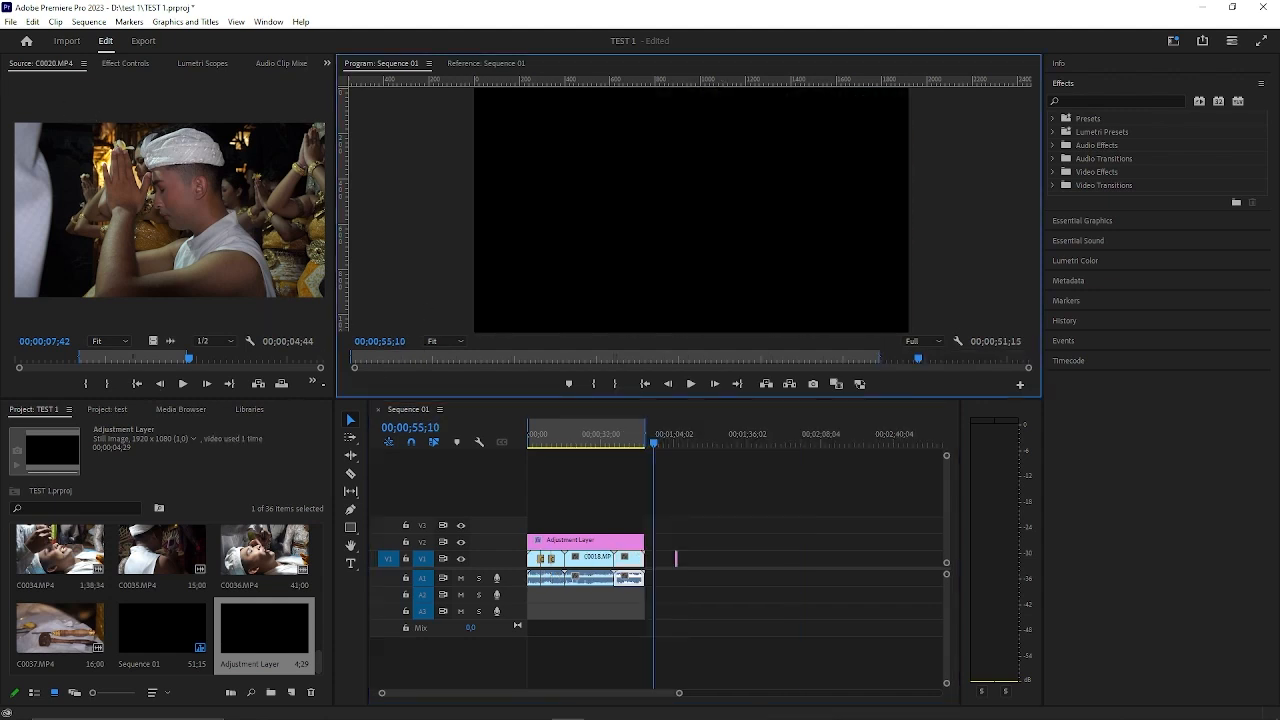
pyautogui.click(11, 21)
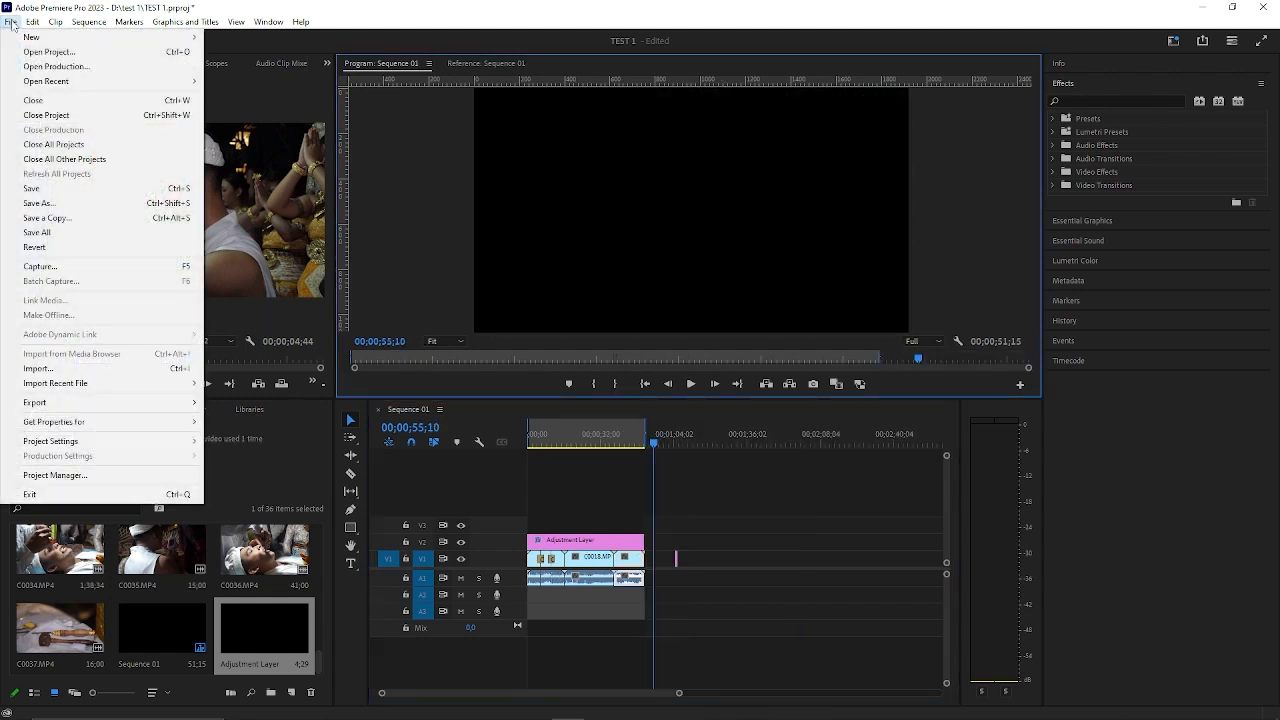
pyautogui.click(12, 23)
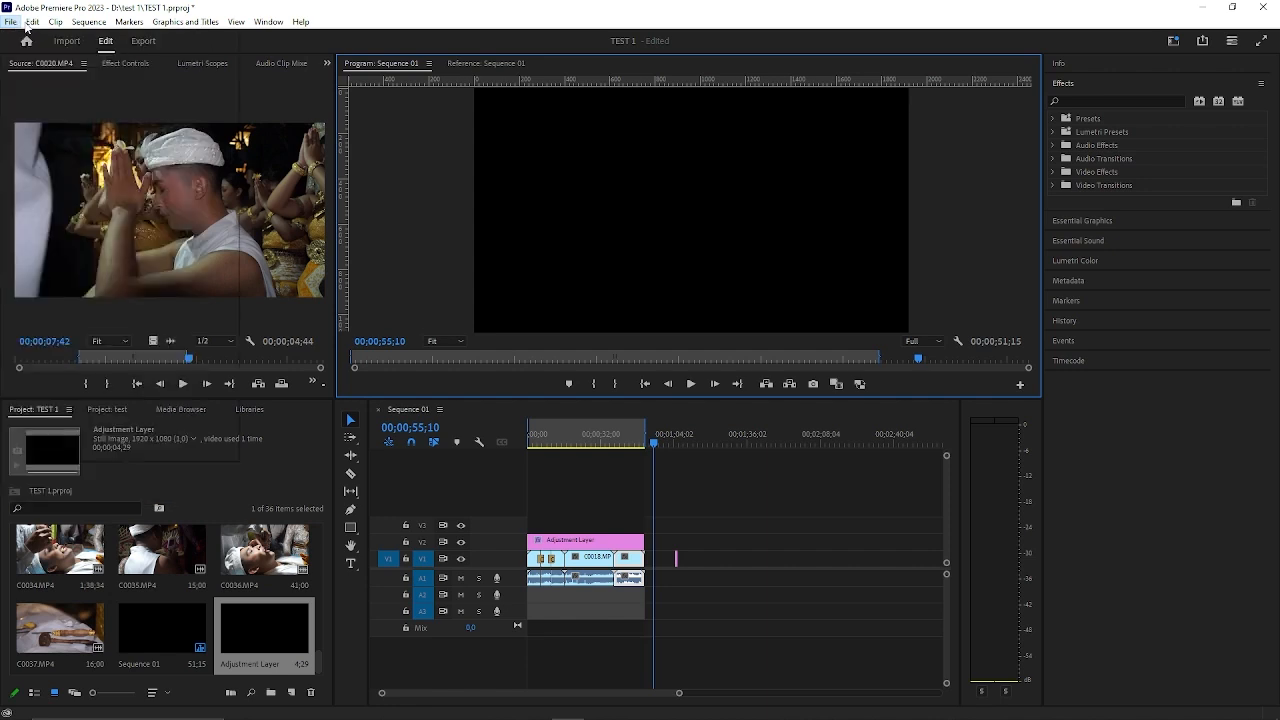
# Open the media export settings for Sequence 01 and move the export preview to 00;00;00;00.
pyautogui.click(31, 23)
pyautogui.moveTo(8, 26)
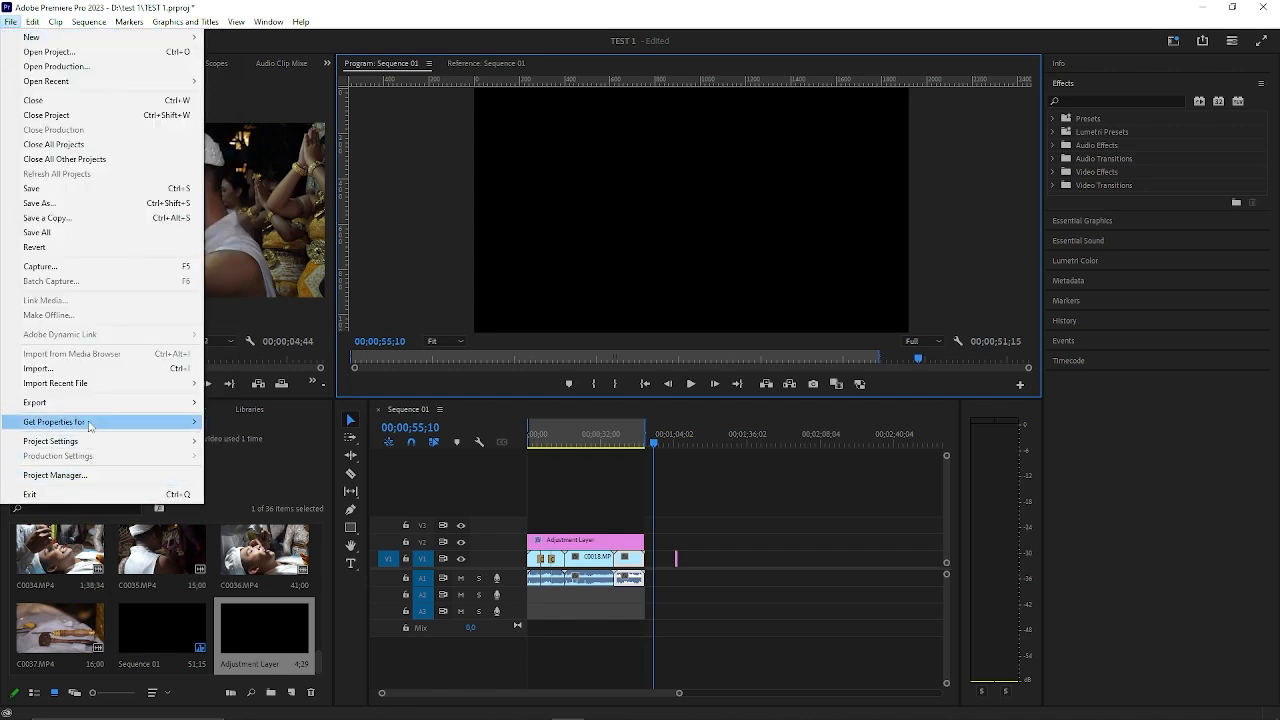
pyautogui.moveTo(91, 410)
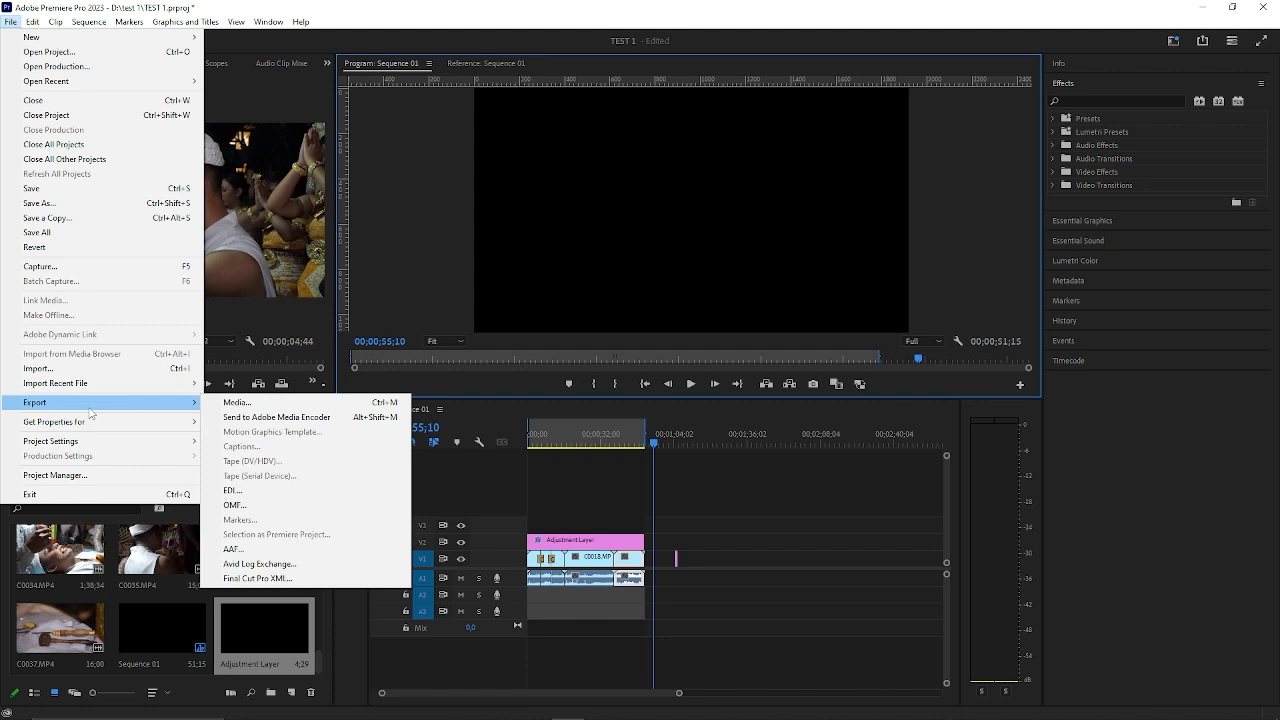
pyautogui.click(252, 404)
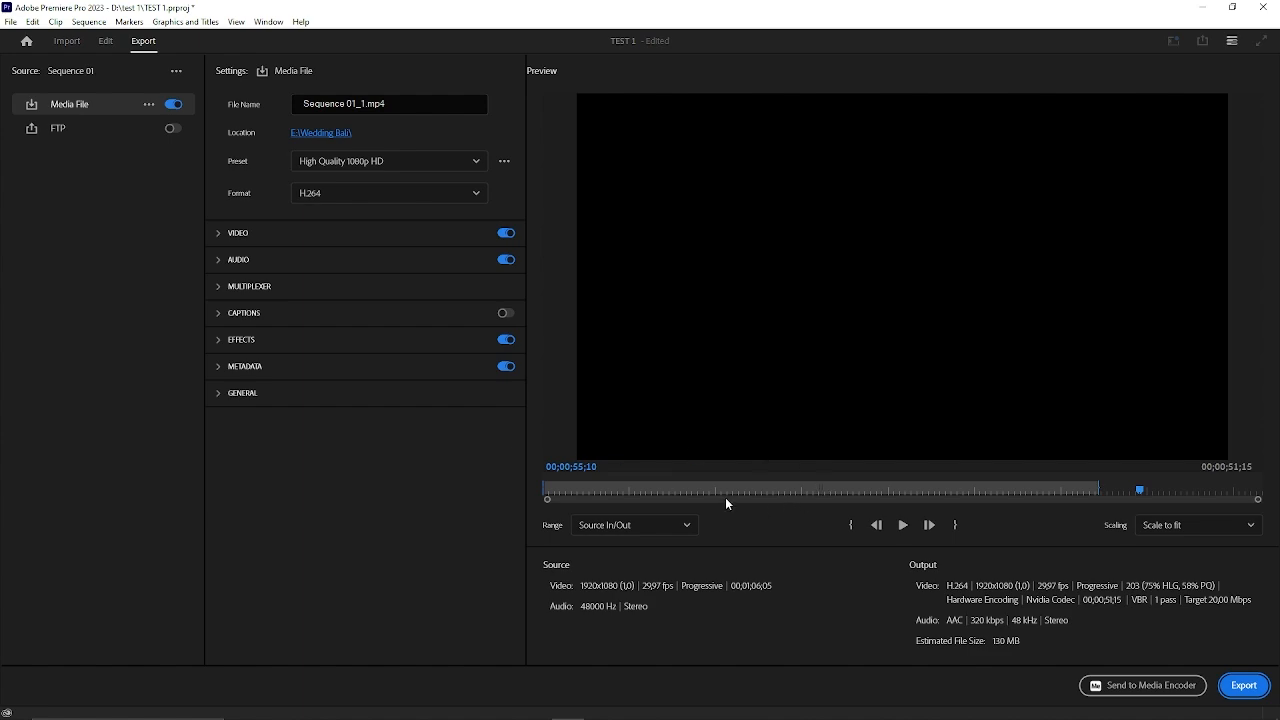
pyautogui.moveTo(657, 495); pyautogui.dragTo(537, 500)
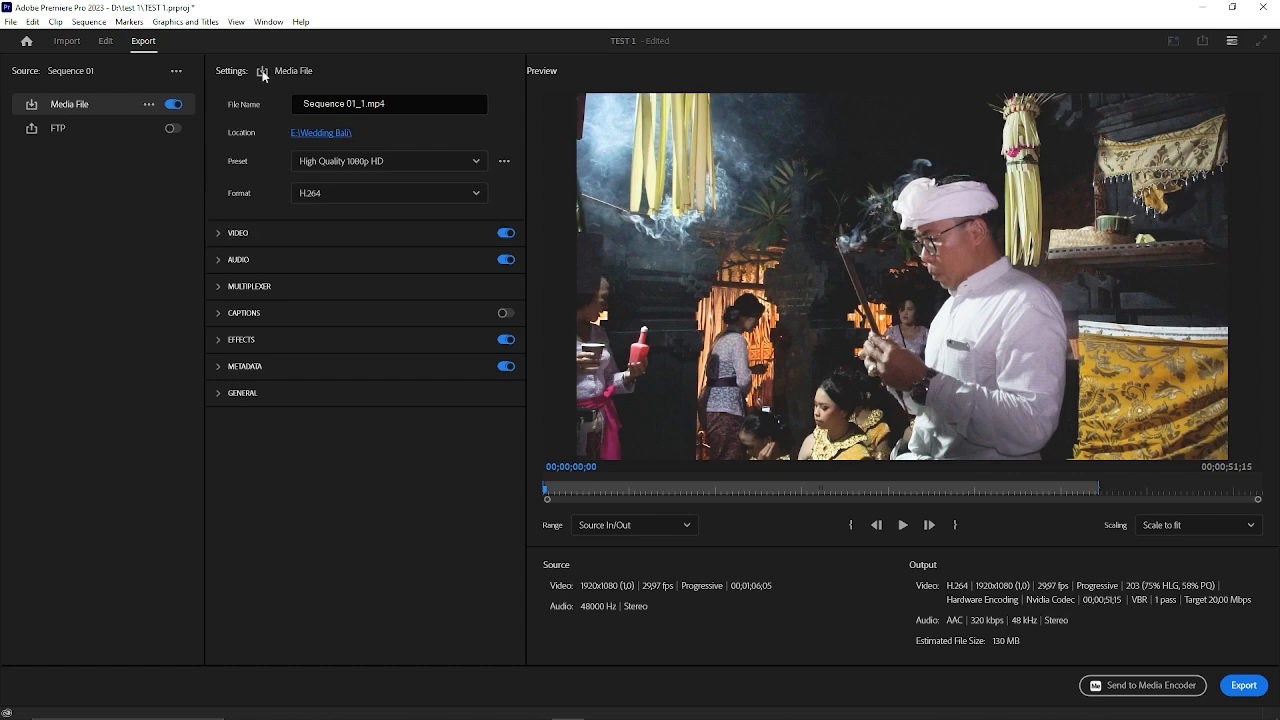
# Examine the export's file name, location, and the available preset and format options.
pyautogui.click(366, 104)
pyautogui.moveTo(368, 104); pyautogui.dragTo(359, 106)
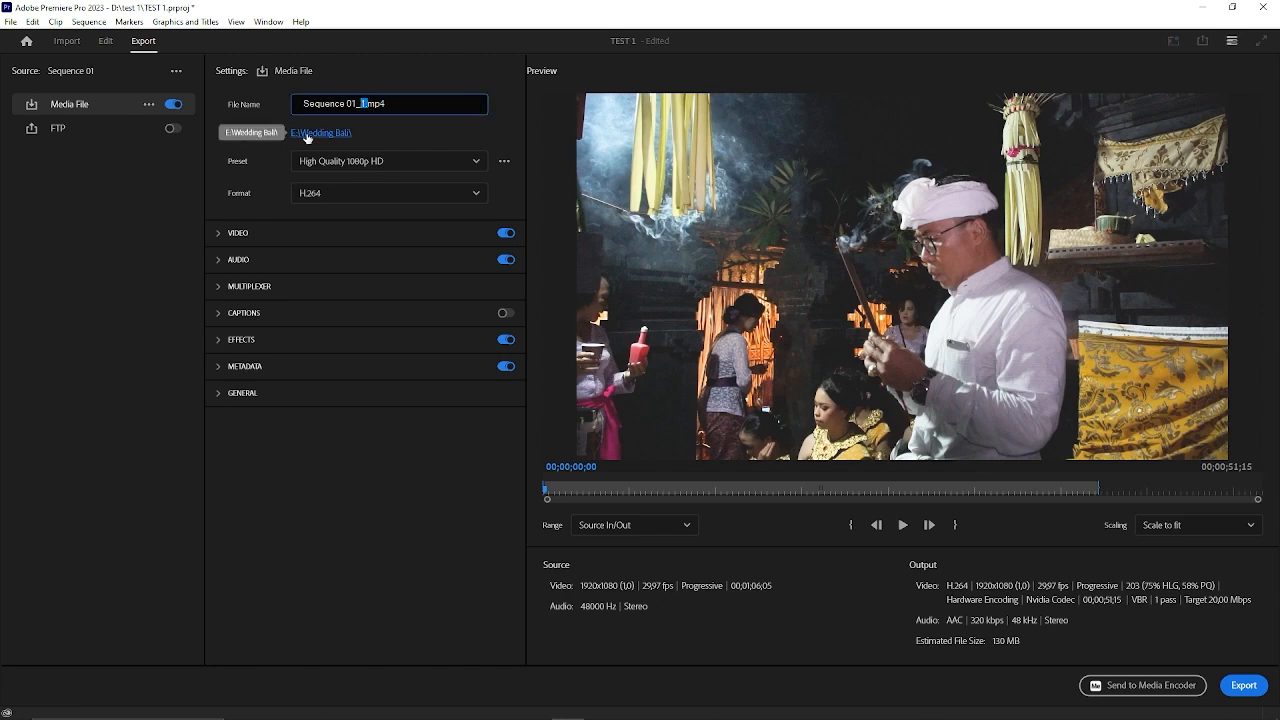
pyautogui.click(357, 104)
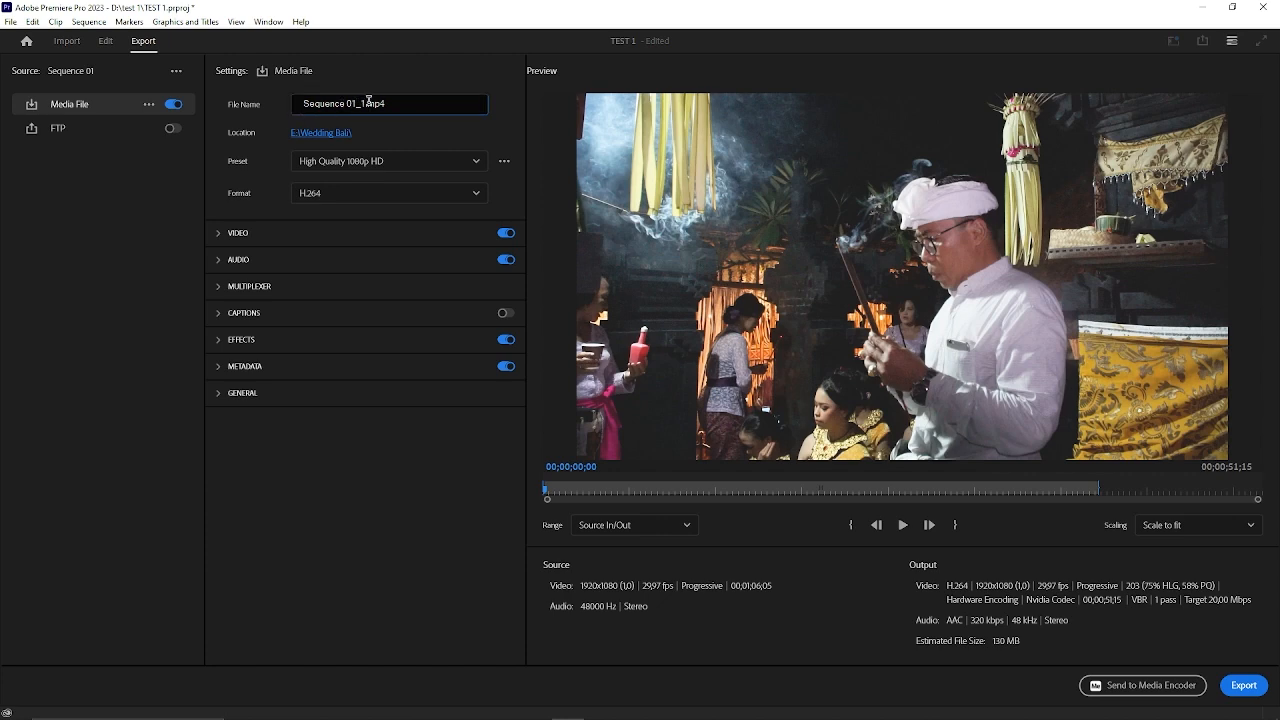
pyautogui.moveTo(366, 103); pyautogui.dragTo(313, 110)
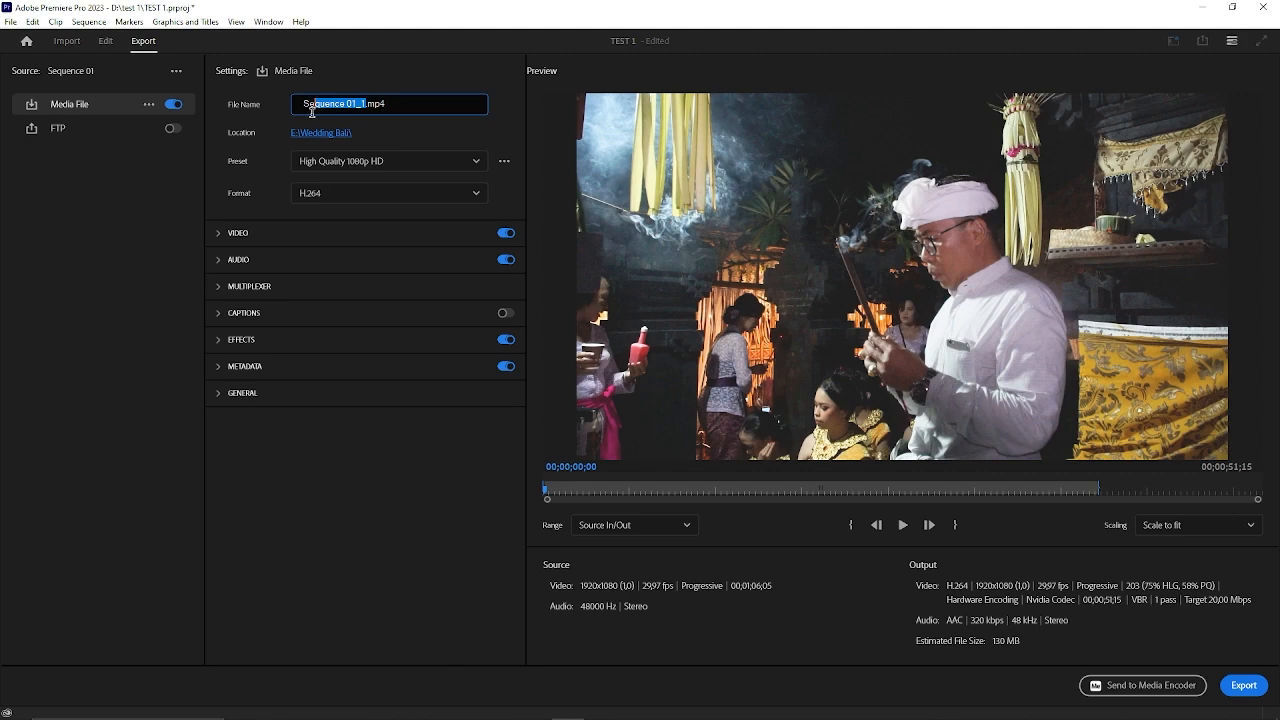
pyautogui.click(321, 163)
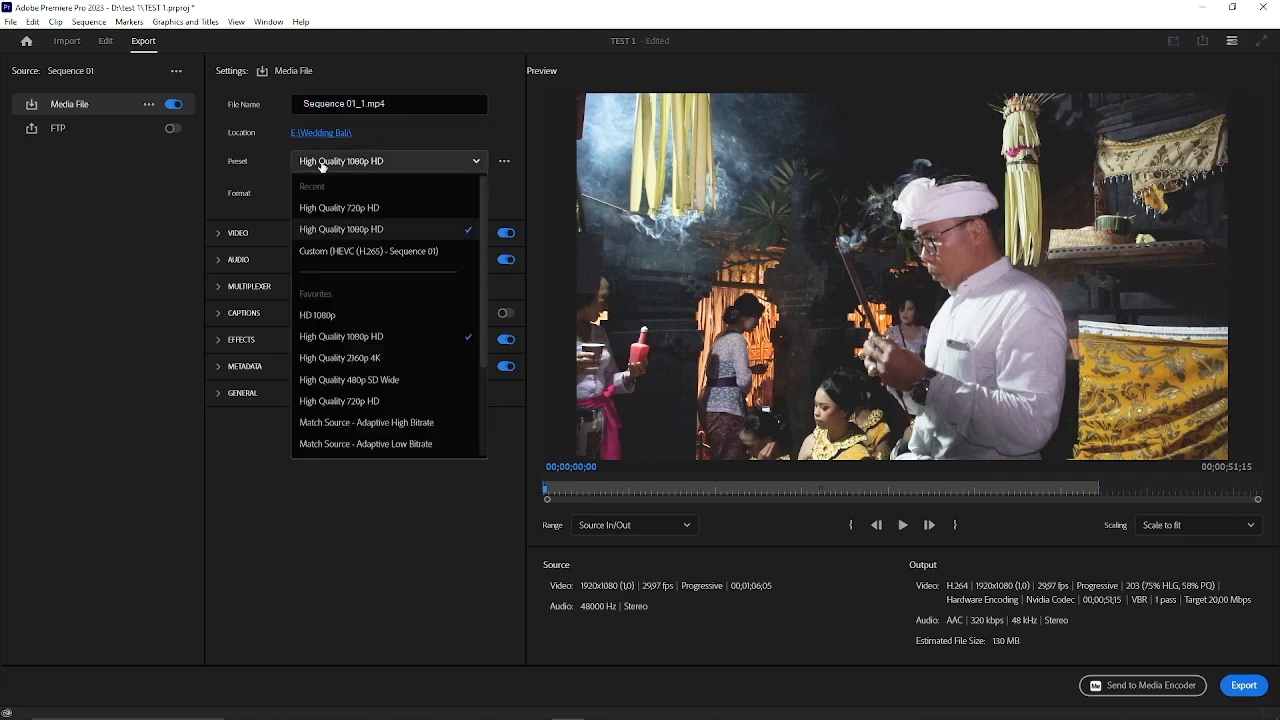
pyautogui.click(321, 163)
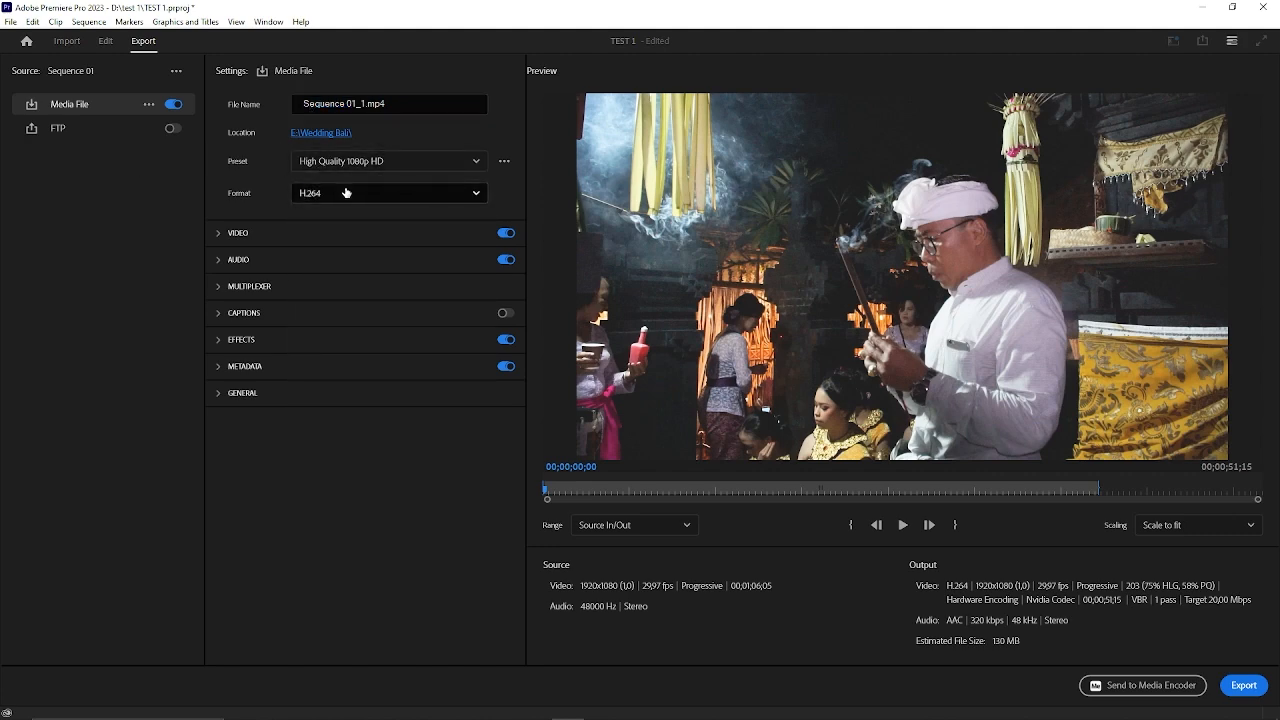
pyautogui.click(345, 192)
pyautogui.click(349, 196)
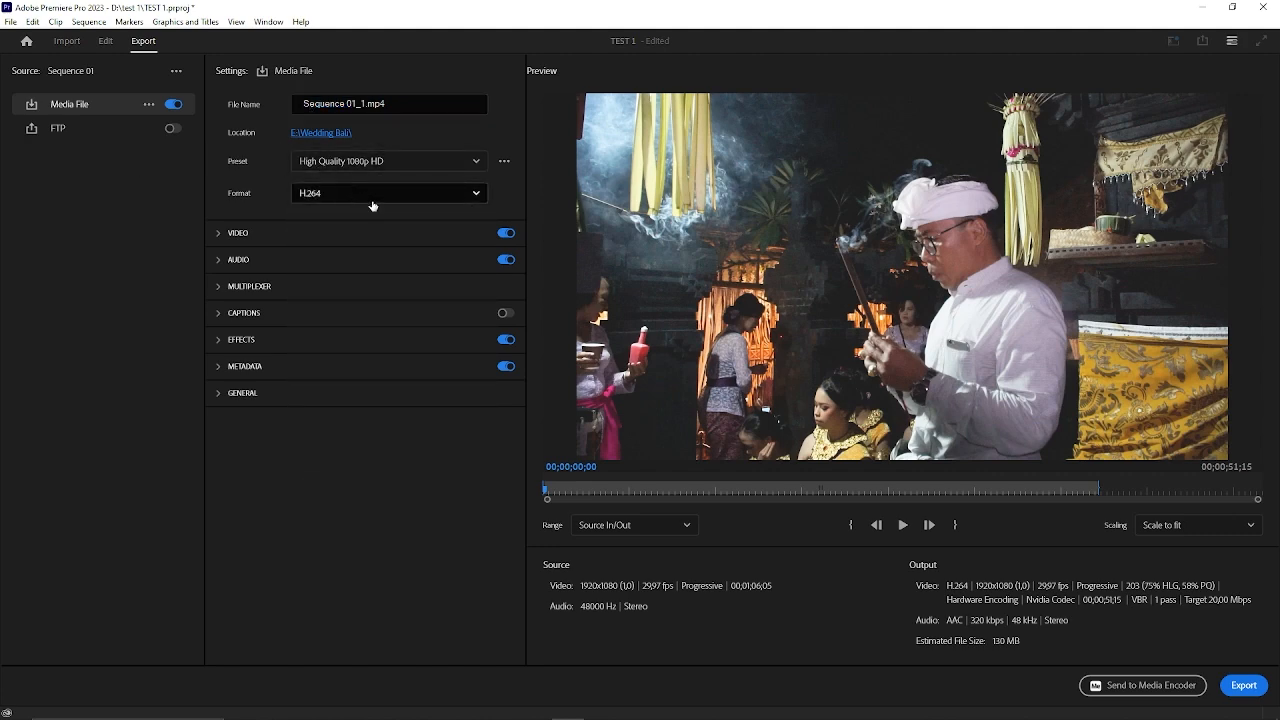
# Rename the output file as test 1.mp4 and export the sequence with the High Quality 1080p HD preset in H.264.
pyautogui.click(353, 112)
pyautogui.click(365, 104)
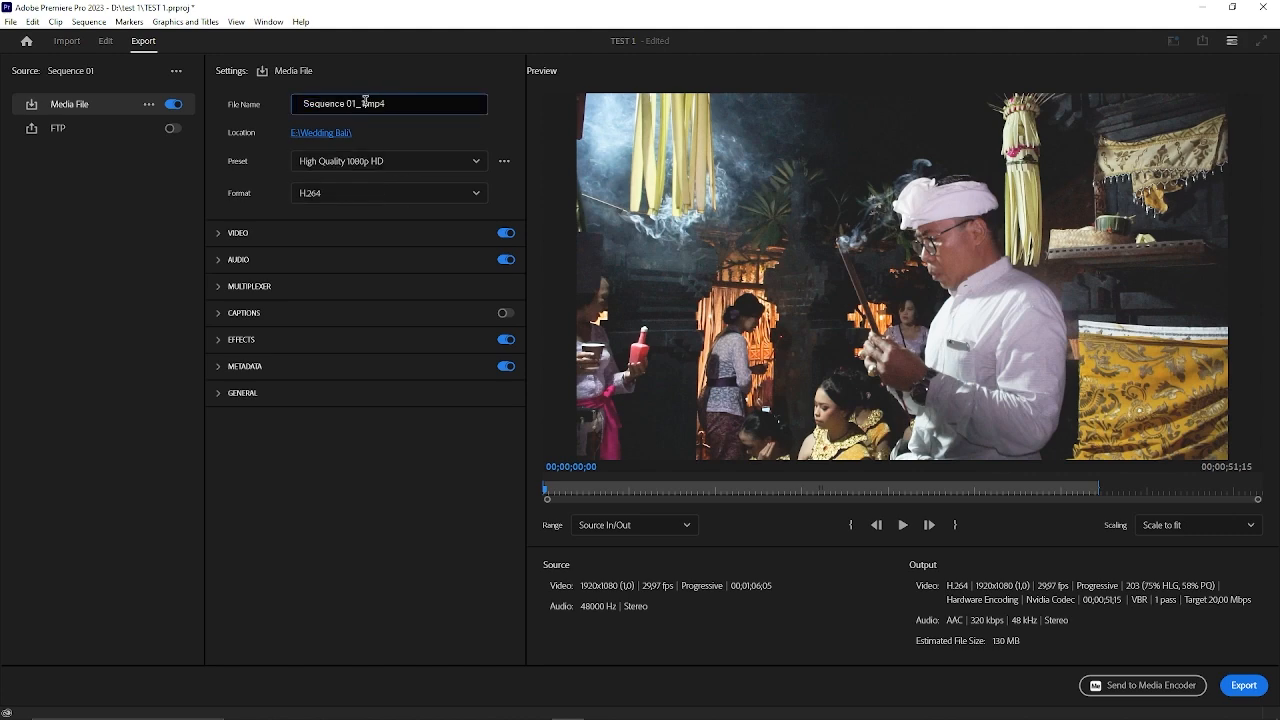
pyautogui.moveTo(365, 103); pyautogui.dragTo(270, 108)
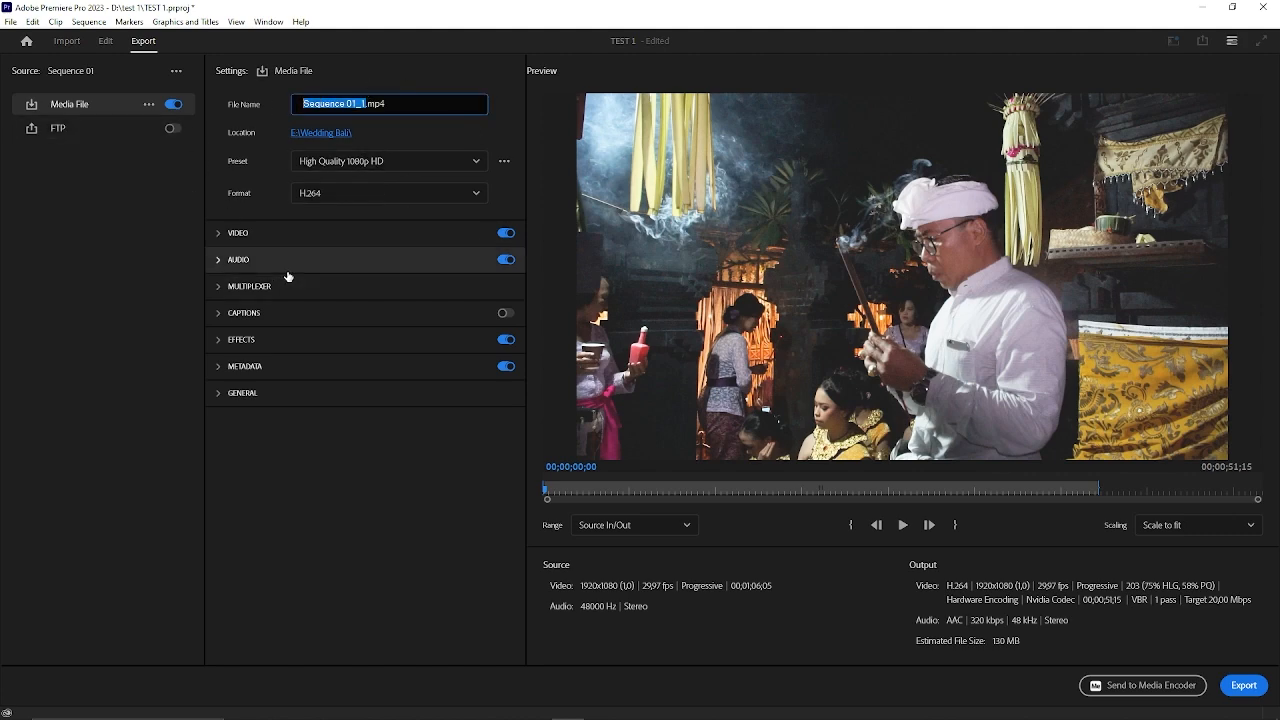
pyautogui.write('test 1')
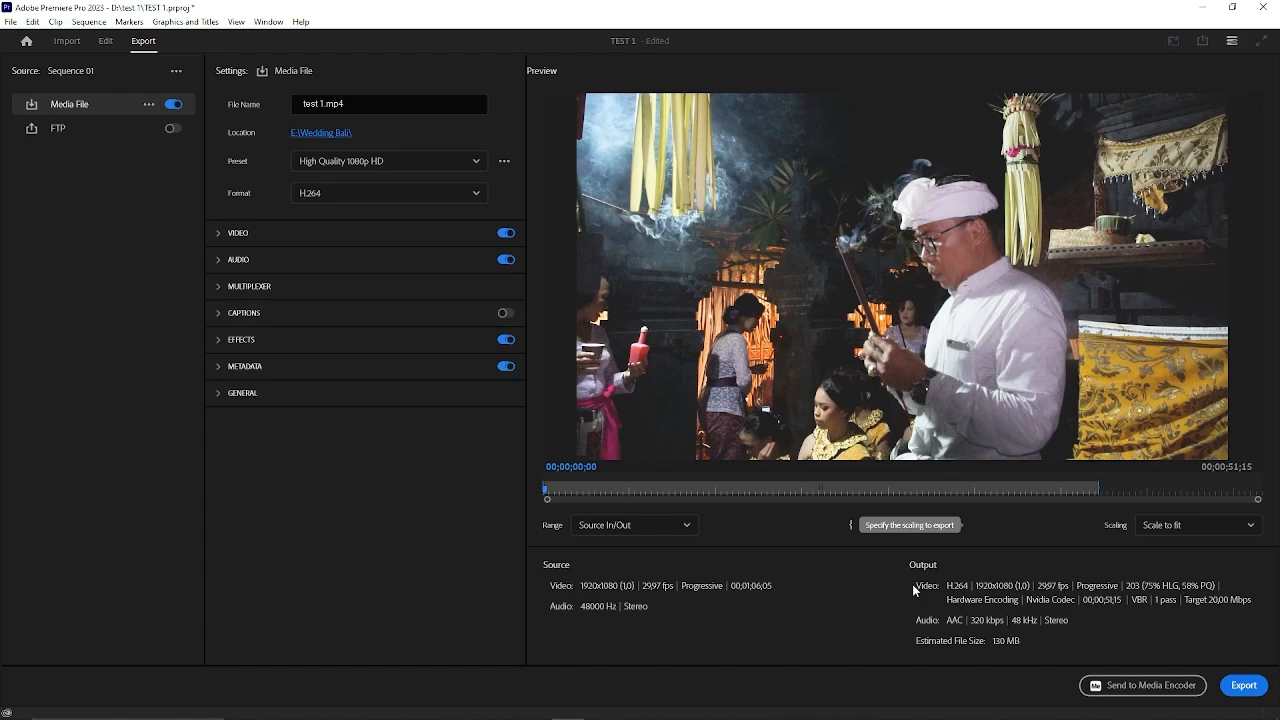
pyautogui.click(1244, 686)
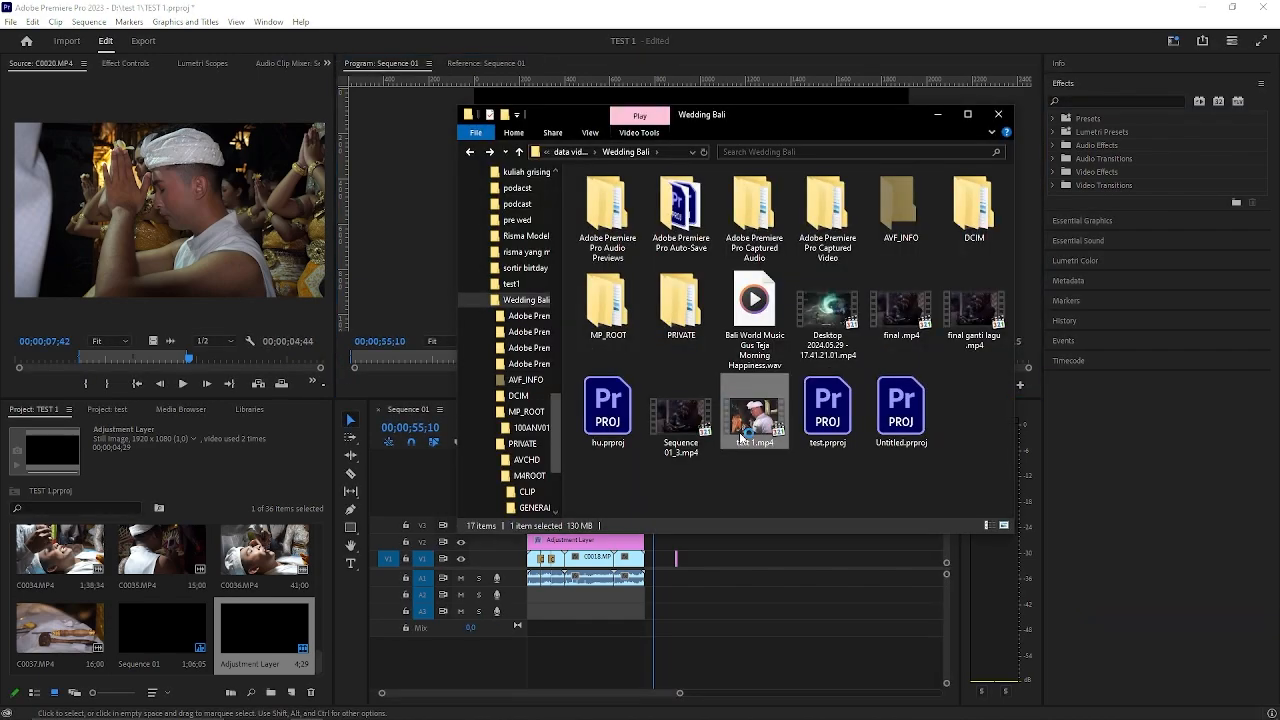
# Switch to the Wedding Bali folder, play the exported test 1.mp4 in Media Player Classic and pause it at 00:10.
pyautogui.doubleClick(746, 437)
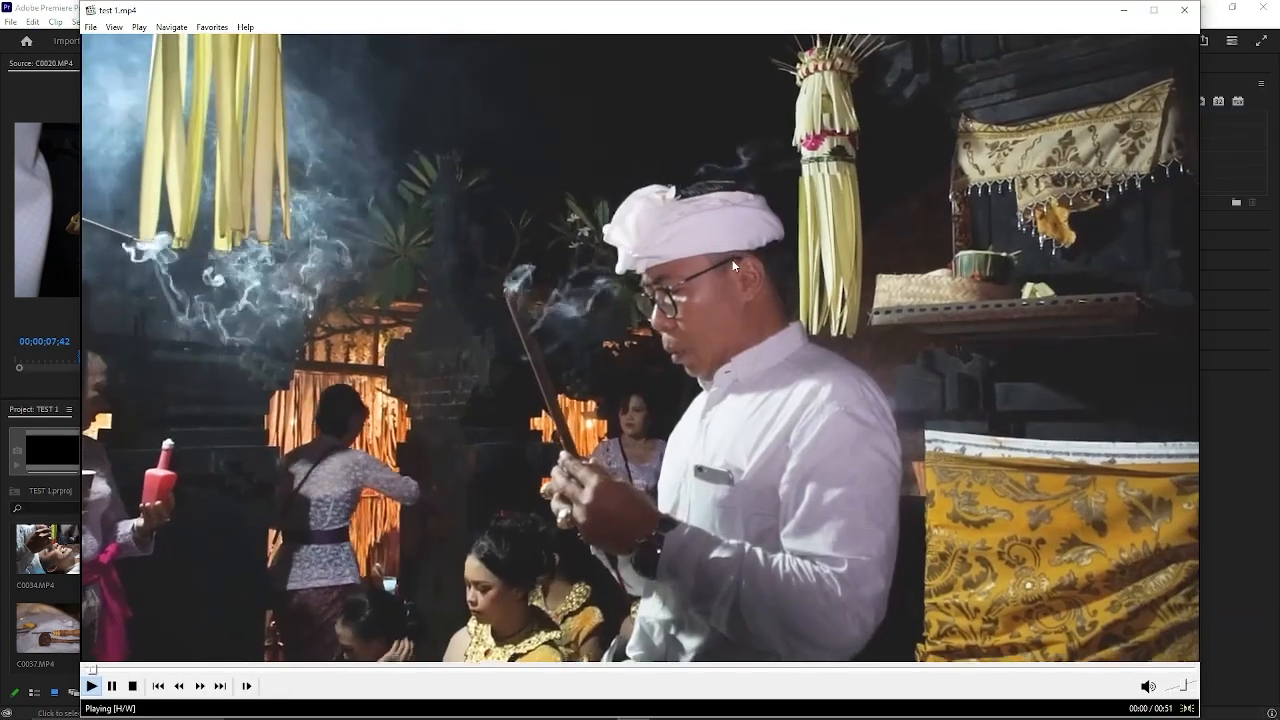
pyautogui.click(735, 265)
pyautogui.click(733, 265)
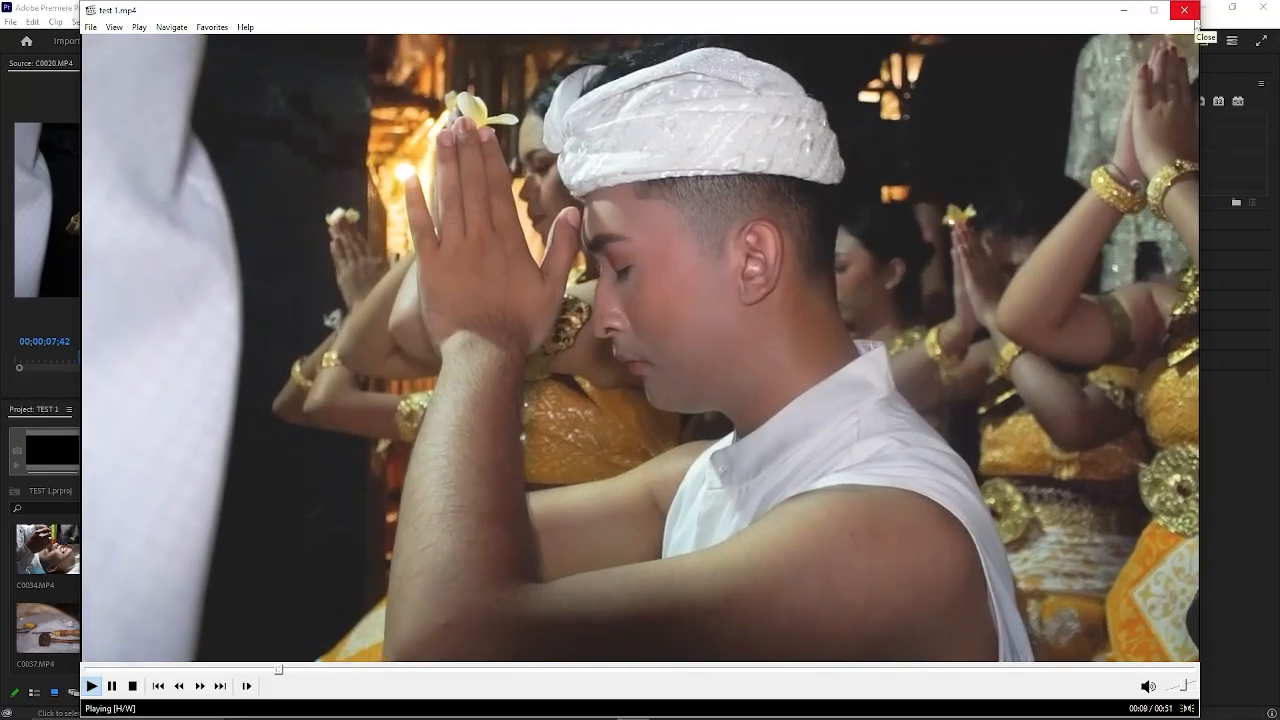
pyautogui.press('space')
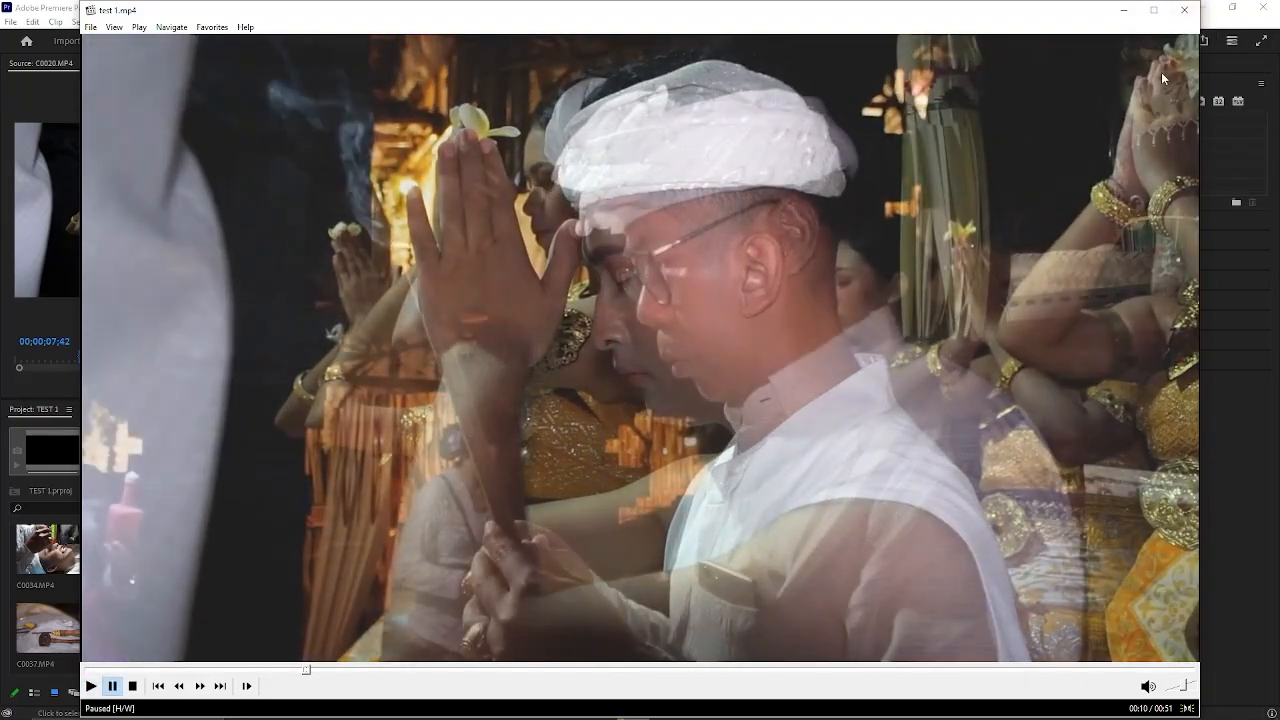